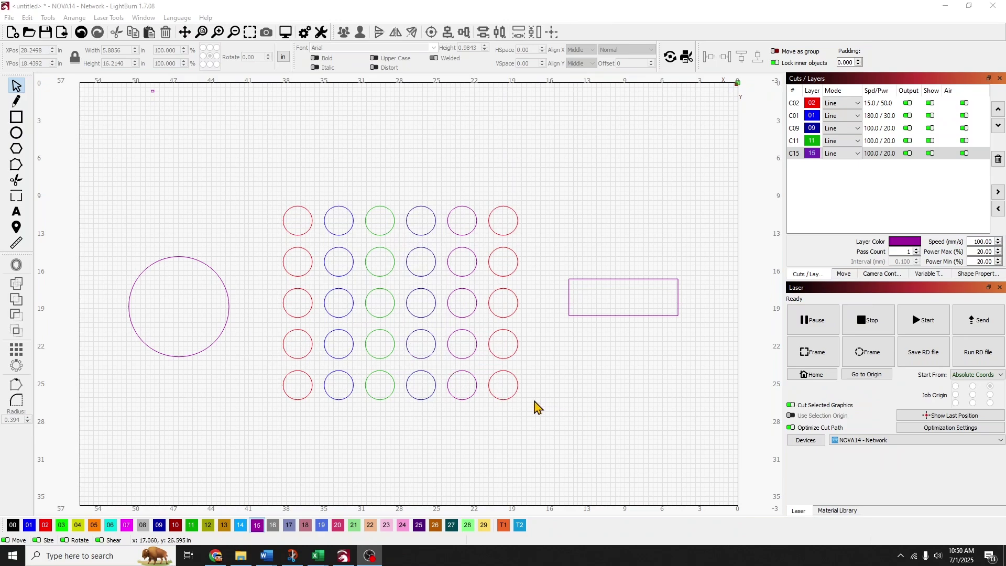
Select the lower four rows of circles with a crossing window, and only the bottom two rows with an enclosing window.
left_click_drag(542, 394, 470, 383)
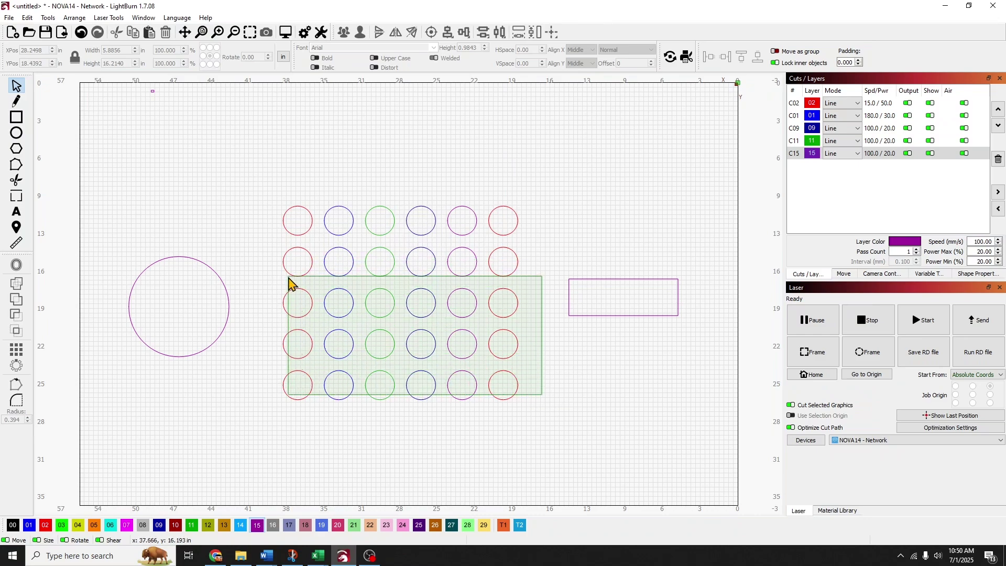
left_click_drag(297, 260, 303, 261)
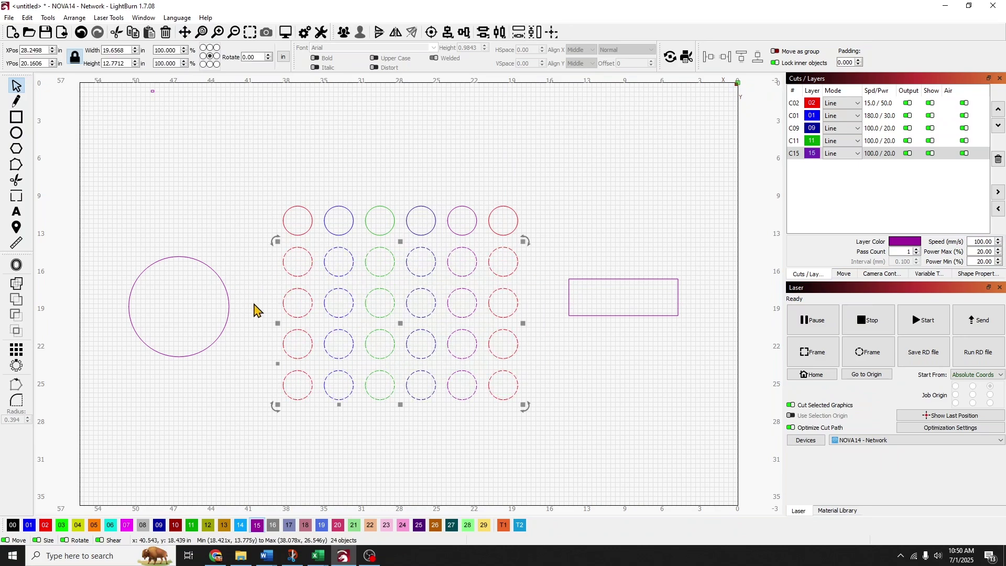
left_click_drag(466, 337, 537, 386)
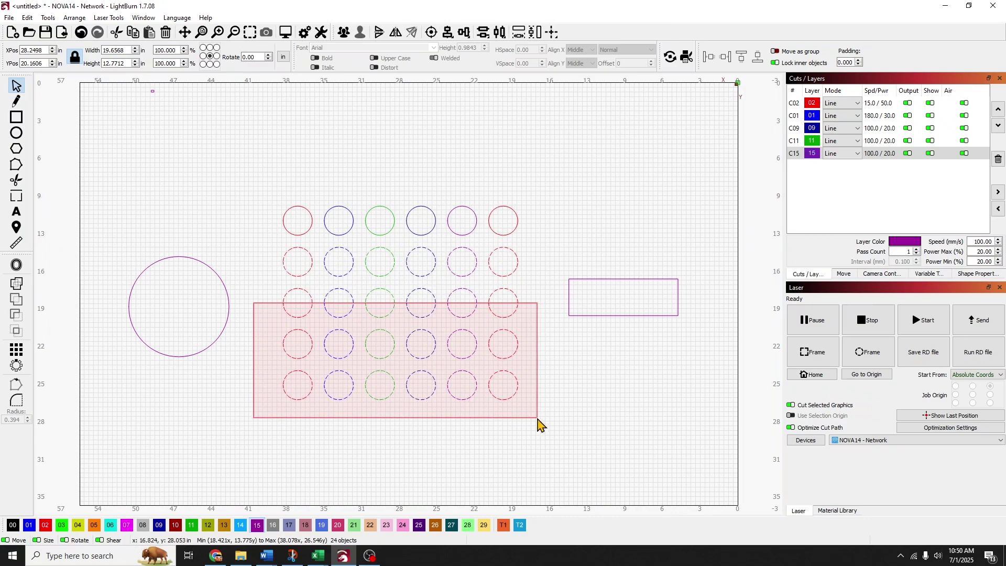
left_click_drag(537, 418, 537, 418)
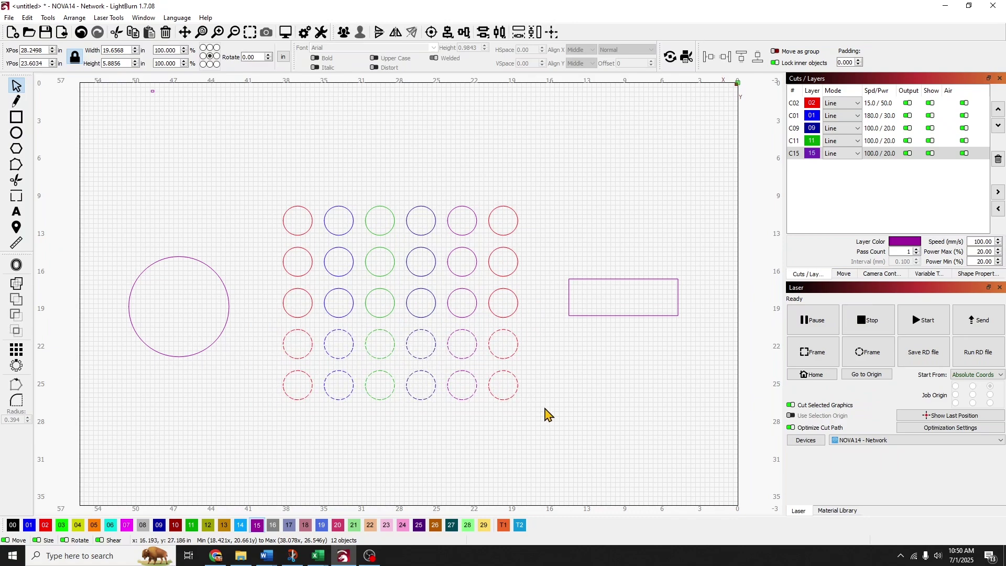
Select the lower four rows of circles together with the large purple circle using a crossing window, and clear the selection.
left_click_drag(455, 353, 213, 270)
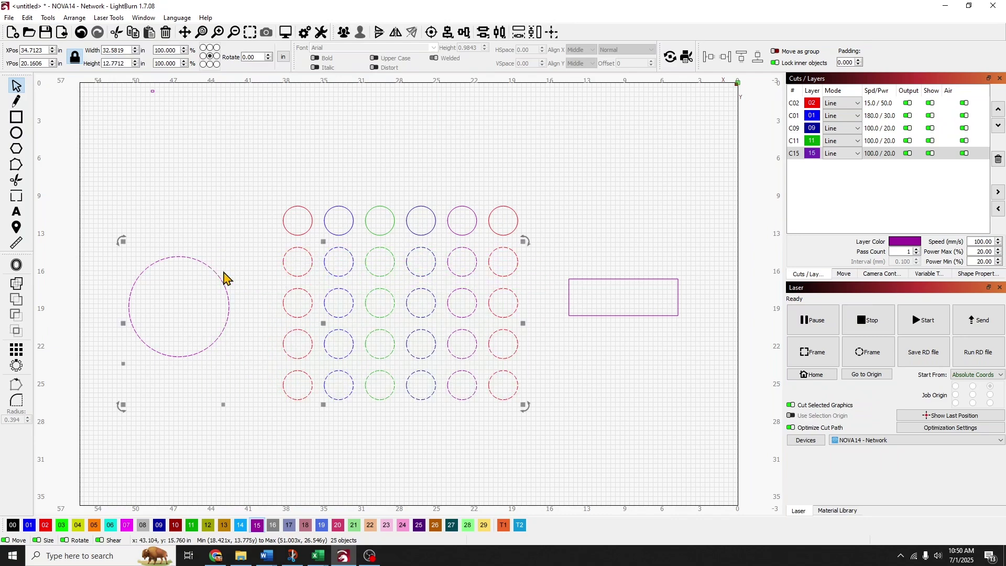
left_click(274, 364)
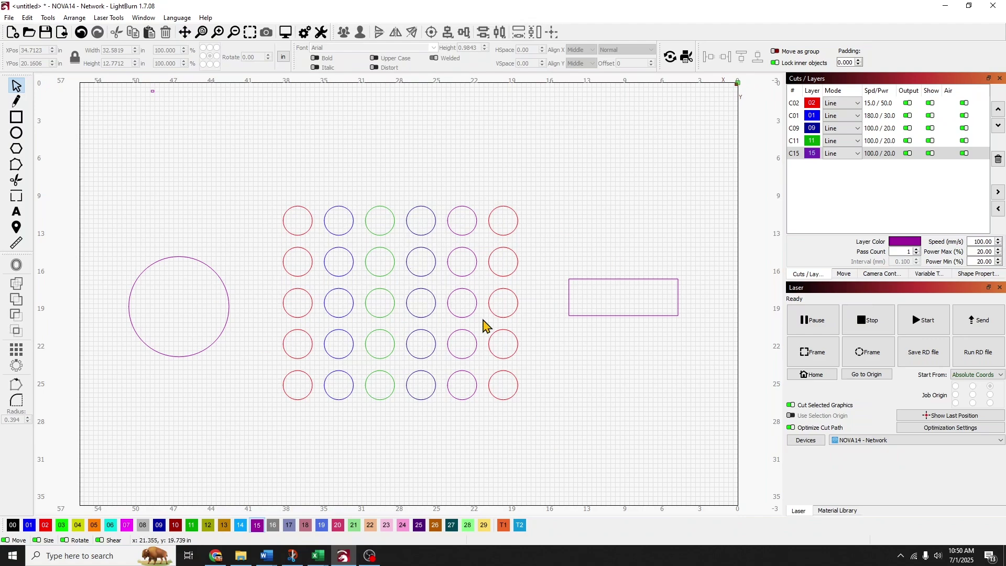
Zoom in and out at different spots to inspect the circle grid, the workspace origin corner and the surrounding area.
scroll(392, 290, "up", 2)
scroll(393, 291, "up", 2)
scroll(393, 292, "down", 5)
scroll(393, 292, "up", 1)
scroll(391, 291, "up", 6)
scroll(392, 291, "down", 5)
scroll(391, 291, "down", 5)
scroll(392, 292, "up", 2)
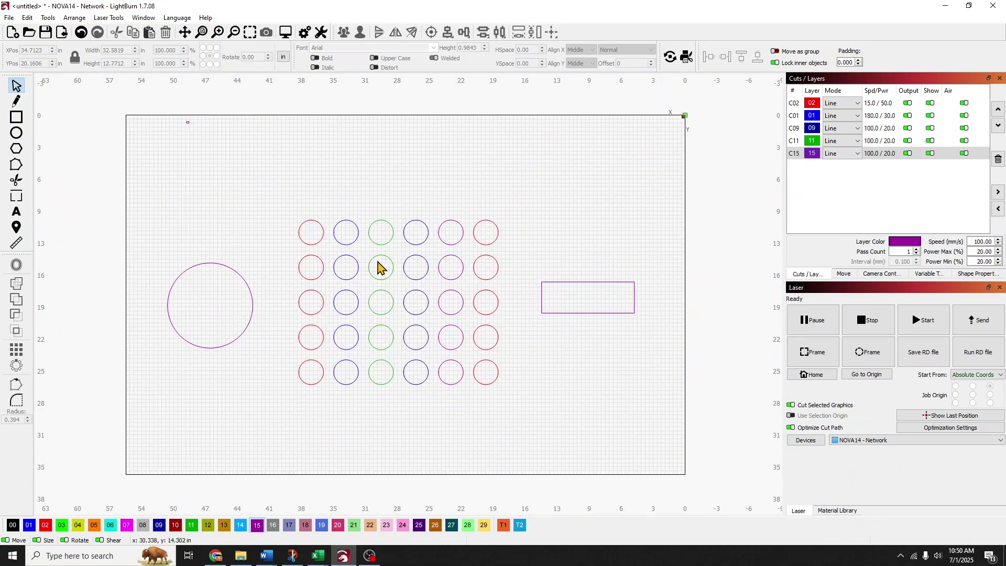
scroll(129, 474, "up", 5)
scroll(128, 474, "down", 5)
scroll(192, 407, "up", 1)
scroll(162, 425, "down", 3)
scroll(417, 285, "up", 6)
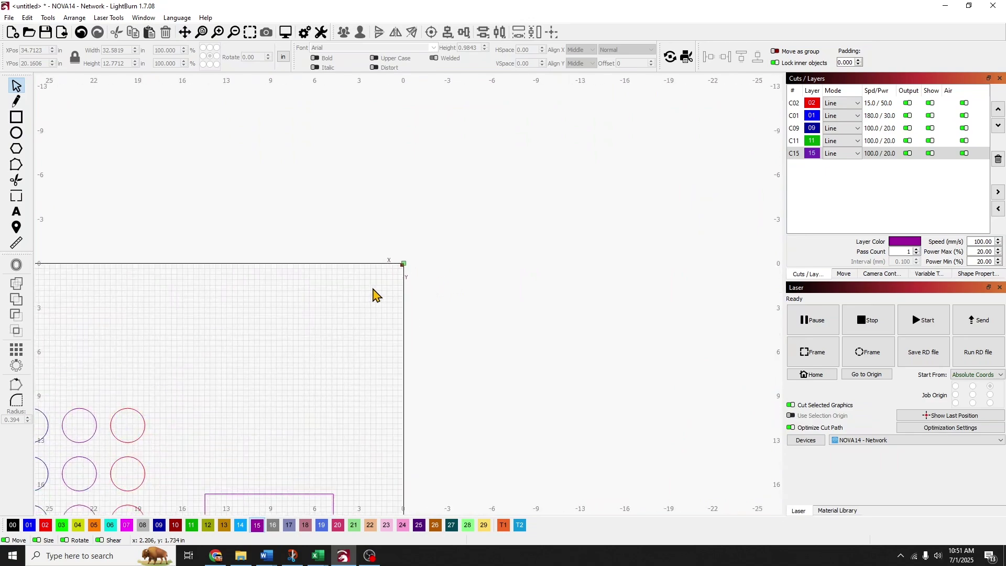
scroll(65, 477, "down", 5)
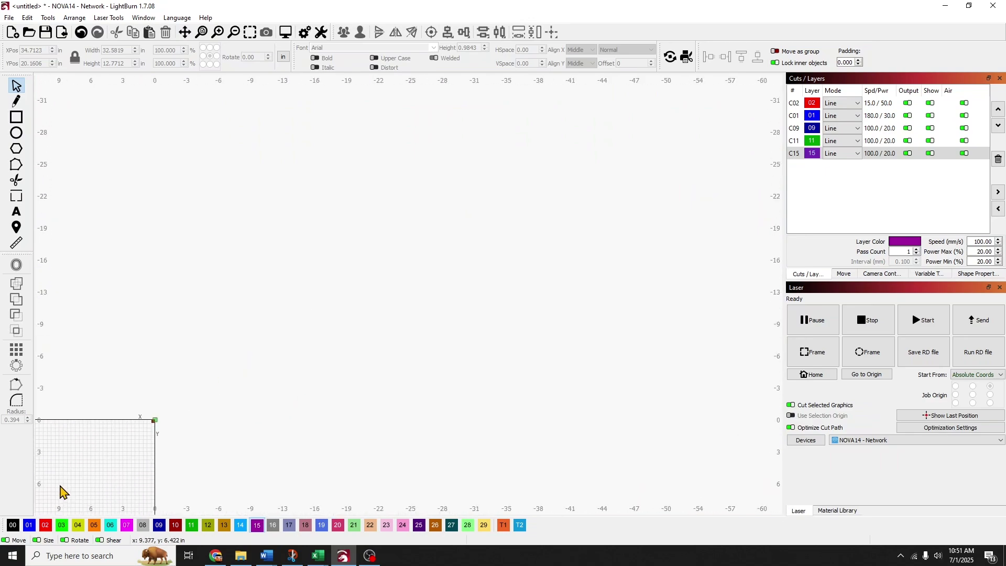
scroll(613, 219, "down", 4)
scroll(247, 407, "up", 4)
scroll(247, 406, "down", 5)
scroll(390, 305, "up", 3)
scroll(390, 305, "up", 2)
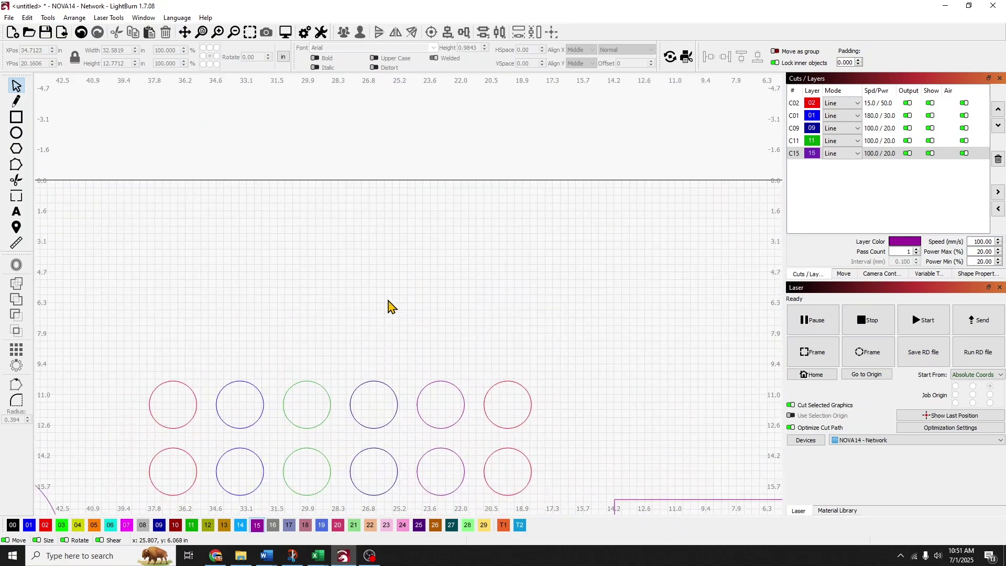
scroll(390, 306, "down", 4)
scroll(279, 373, "up", 4)
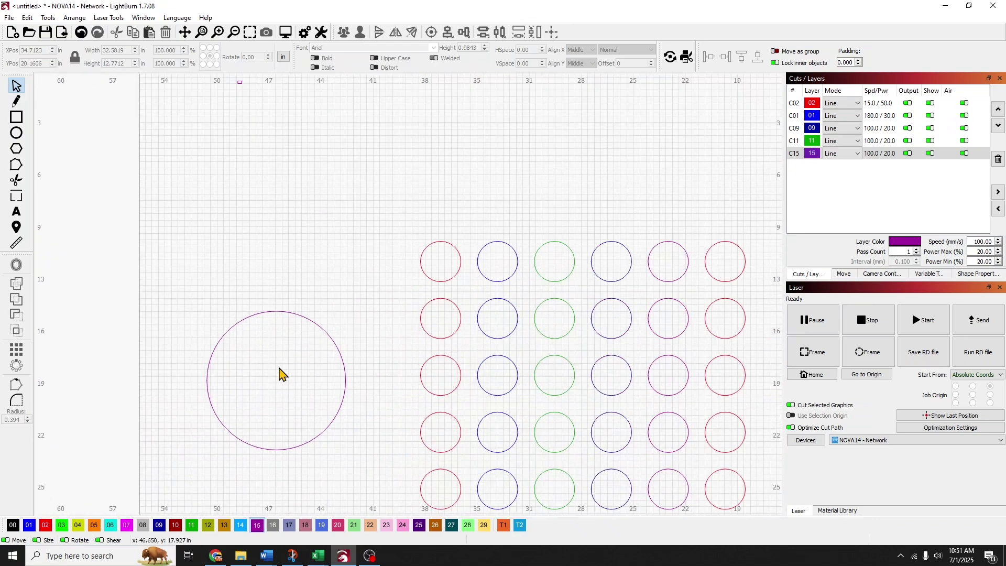
Zoom deep into the large purple circle and return to the full workspace view.
scroll(278, 404, "up", 4)
scroll(258, 434, "up", 2)
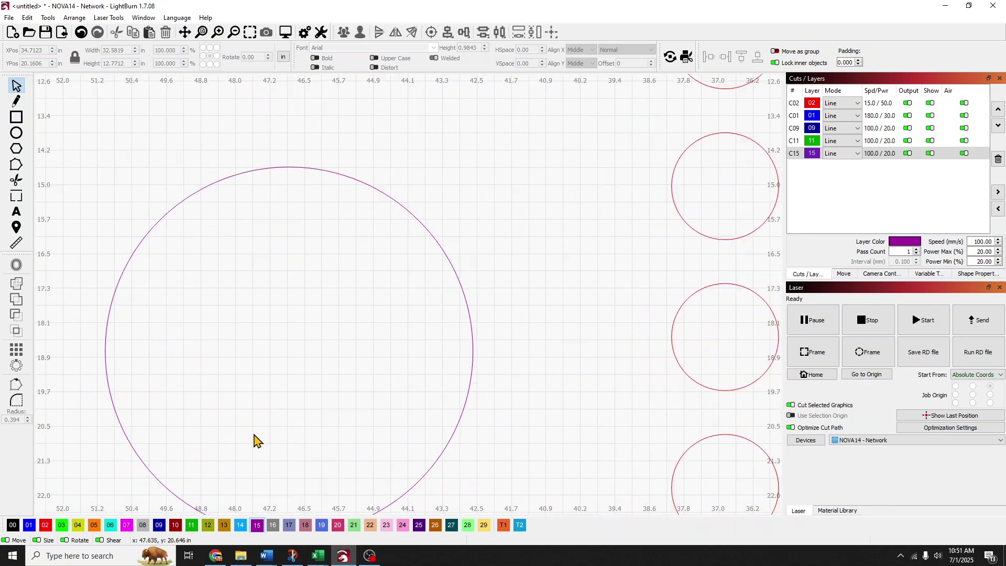
scroll(241, 391, "down", 1)
scroll(241, 390, "up", 5)
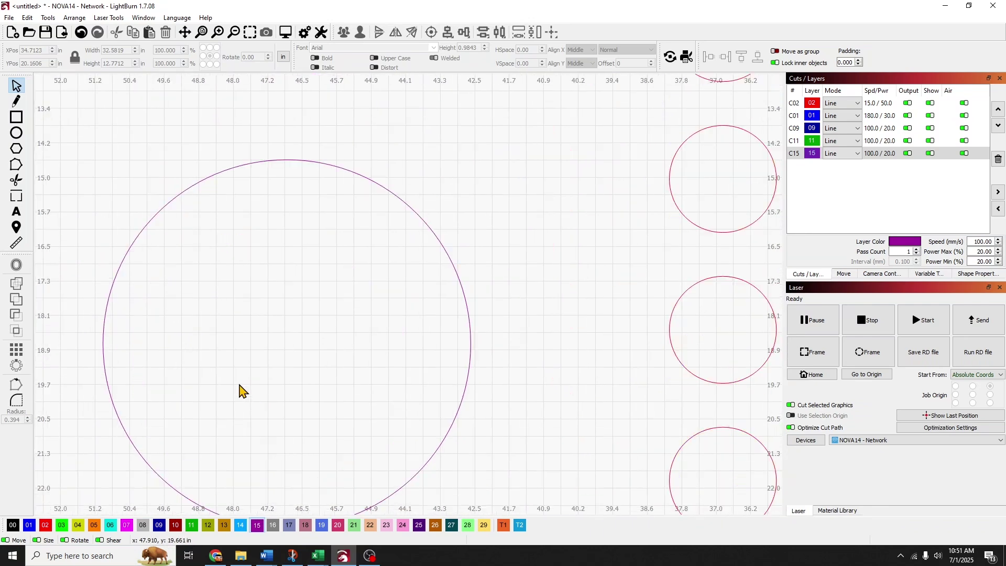
scroll(419, 387, "up", 2)
scroll(477, 386, "up", 10)
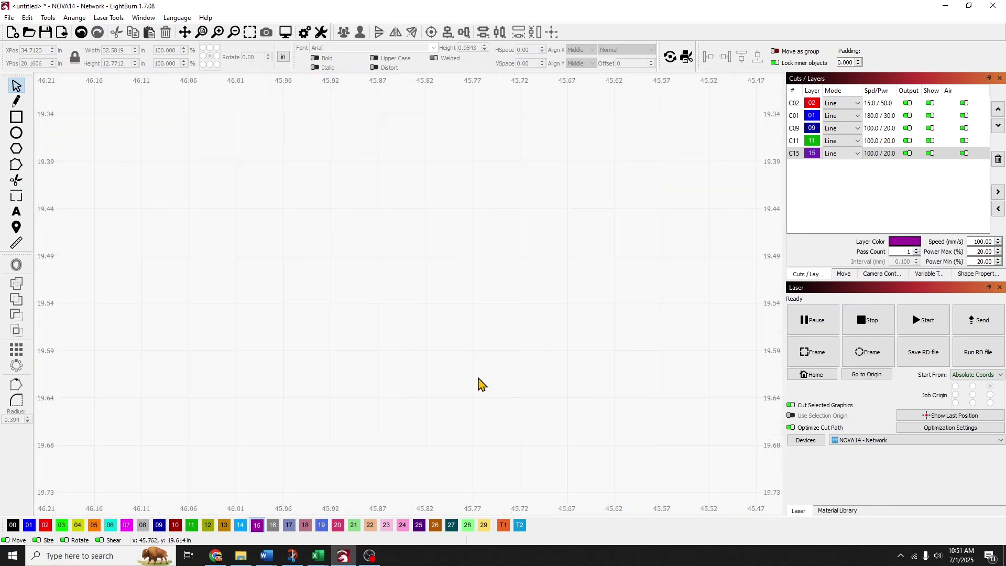
scroll(478, 384, "up", 5)
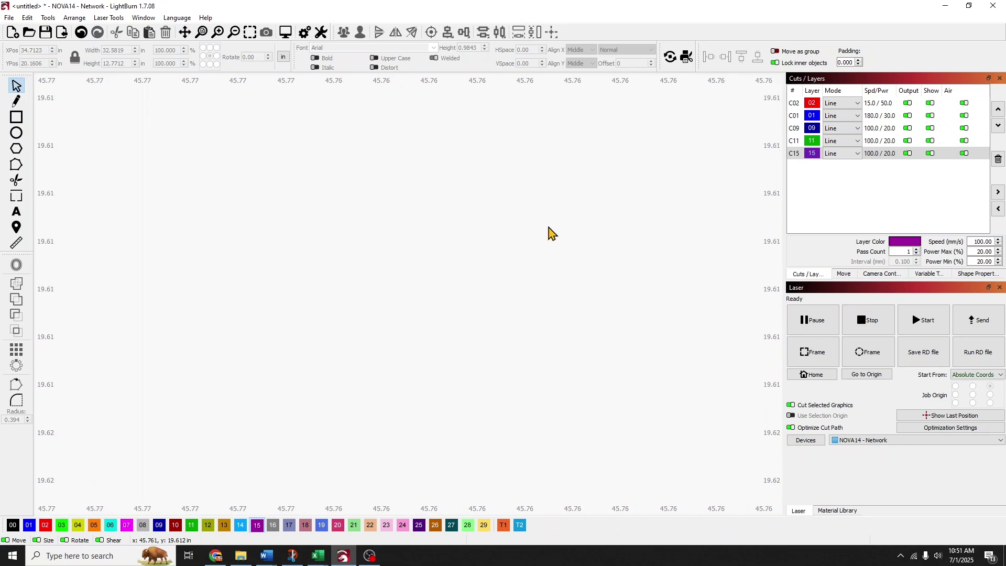
left_click(202, 35)
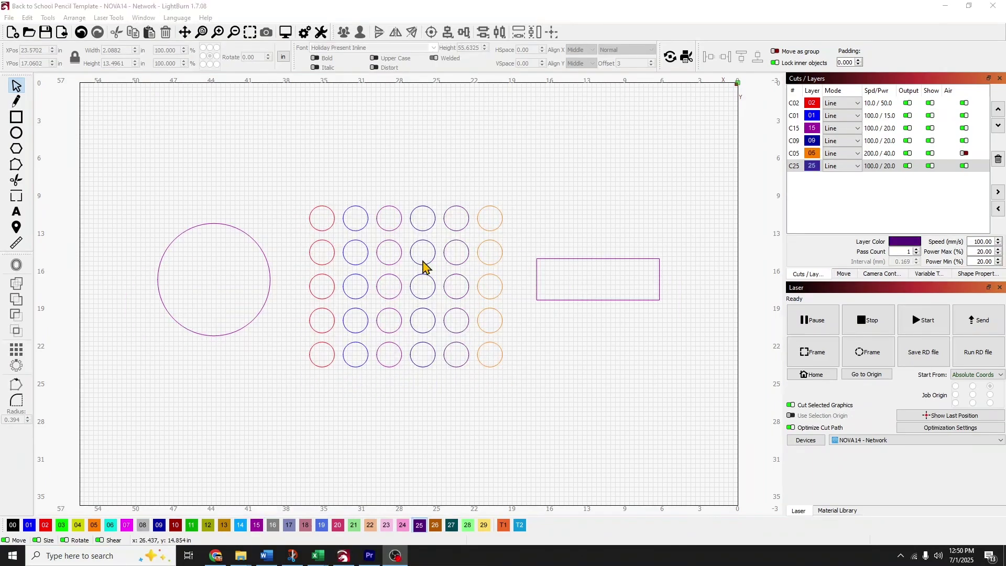
Zoom into the circle grid of the Back to School Pencil Template and pan around to examine its different areas.
scroll(394, 282, "up", 6)
scroll(393, 281, "down", 3)
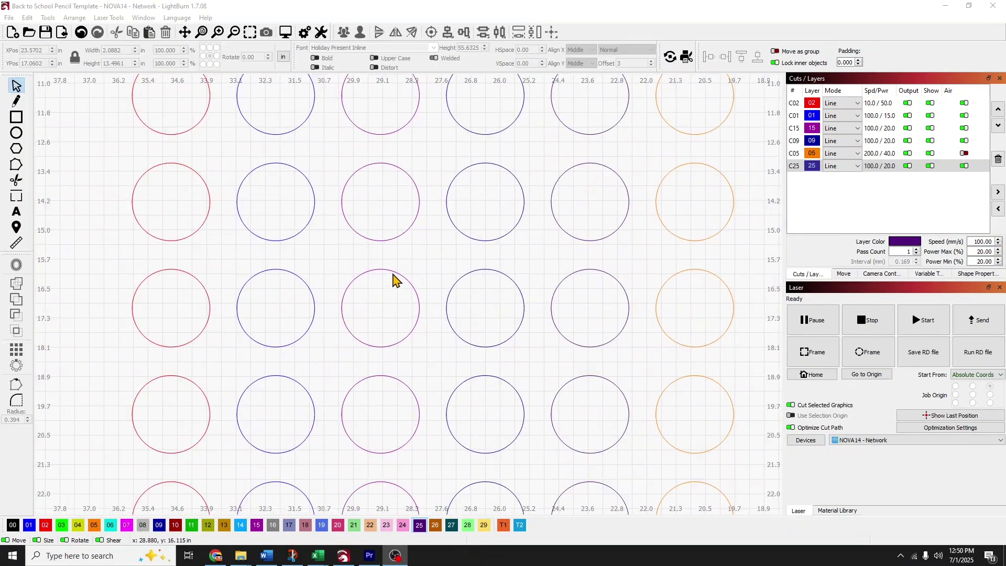
left_click_drag(445, 278, 224, 245)
left_click_drag(404, 259, 480, 164)
left_click_drag(209, 314, 281, 345)
left_click_drag(456, 185, 209, 351)
left_click_drag(627, 411, 455, 267)
left_click_drag(478, 333, 509, 155)
left_click_drag(291, 253, 211, 107)
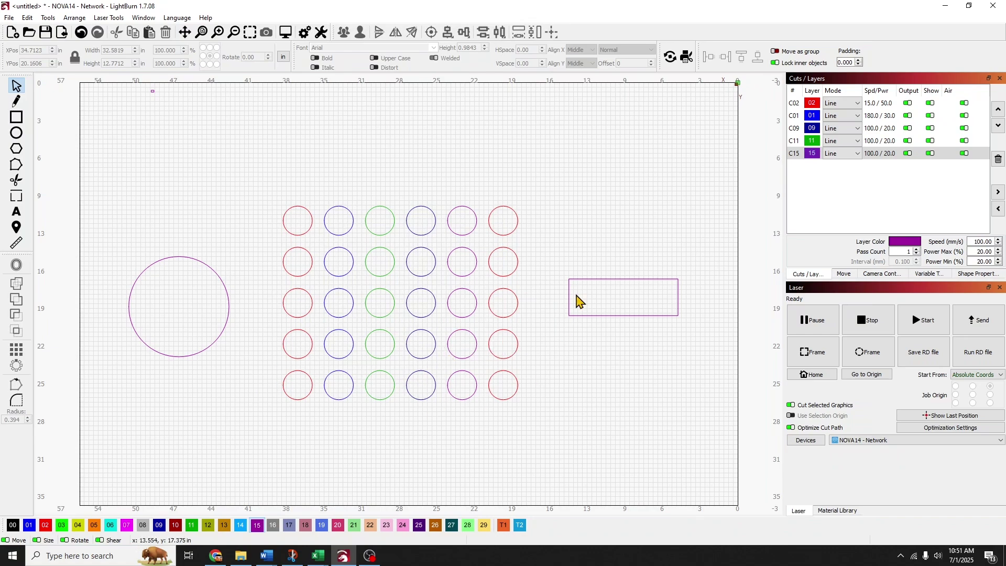
Flash the shapes on layers C15 and C02 to identify their objects, including the tiny shape near the workspace's upper edge.
left_click(795, 155)
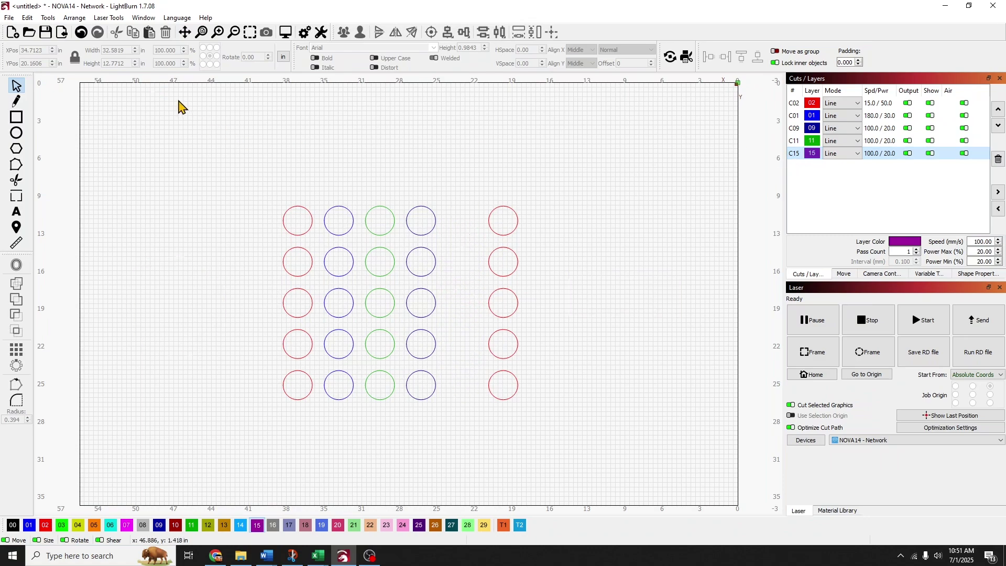
left_click_drag(152, 87, 131, 114)
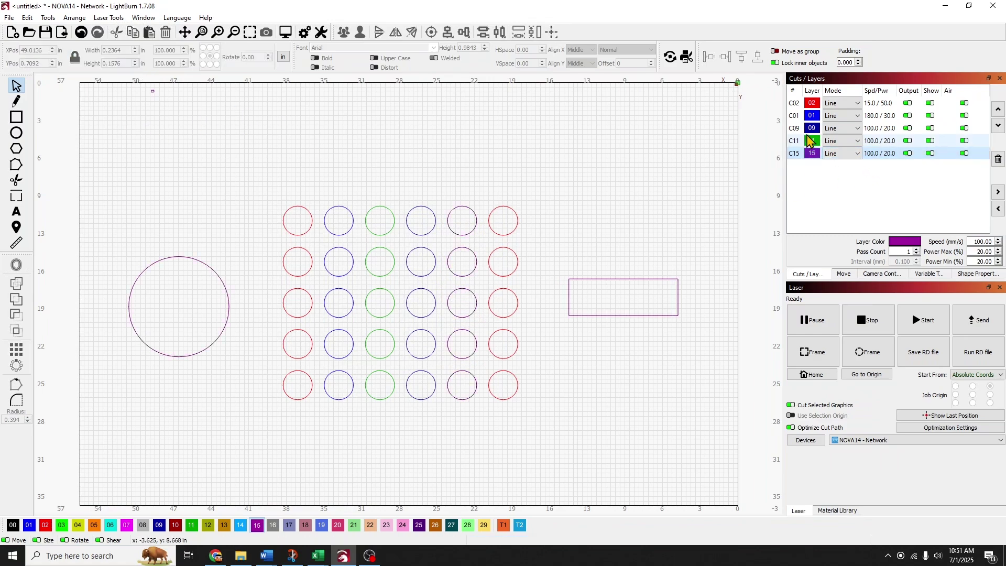
left_click(801, 104)
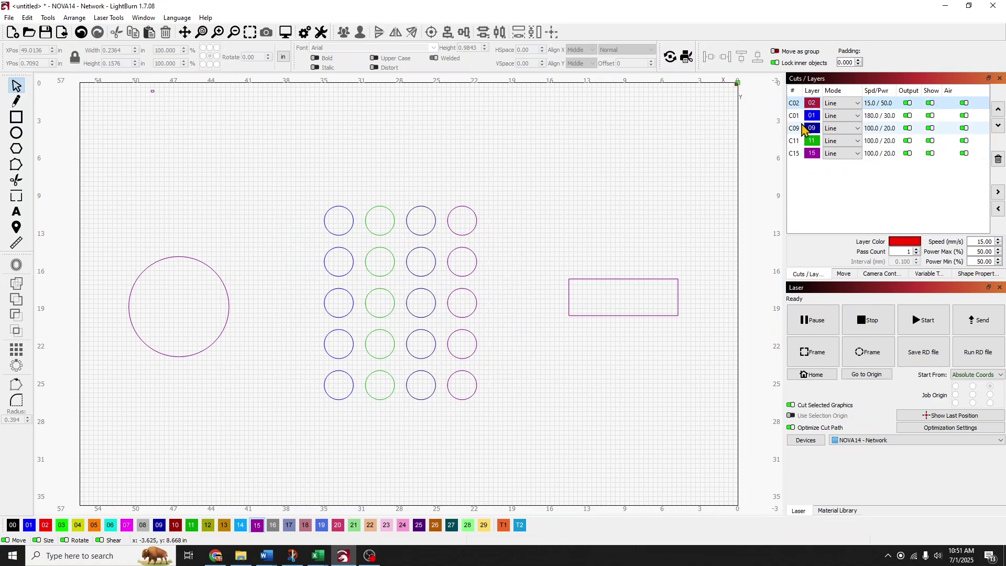
left_click(794, 154)
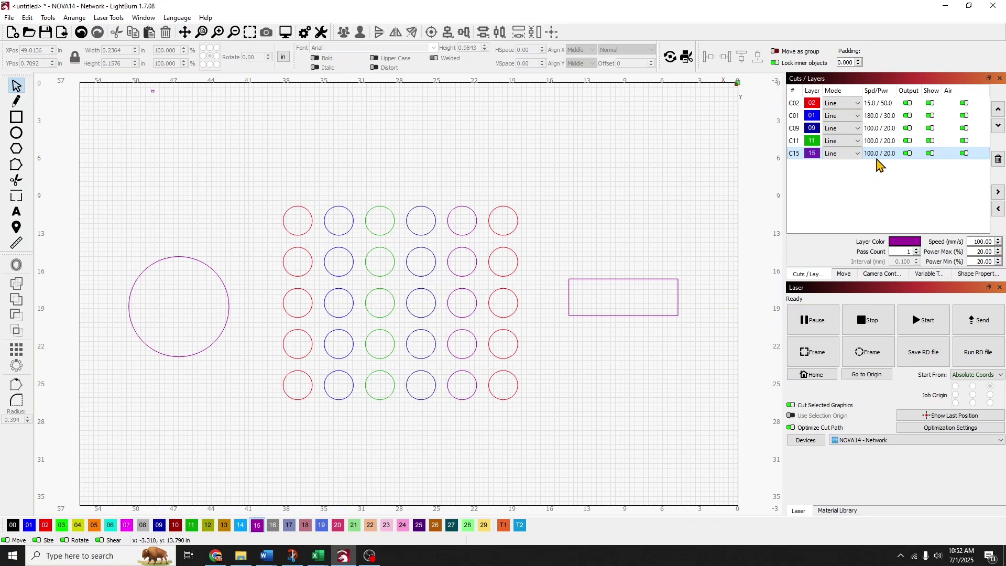
left_click(796, 157)
Select the whole grid of circles and move the laser to the upper right of the selection.
left_click(543, 416)
left_click_drag(543, 415, 262, 168)
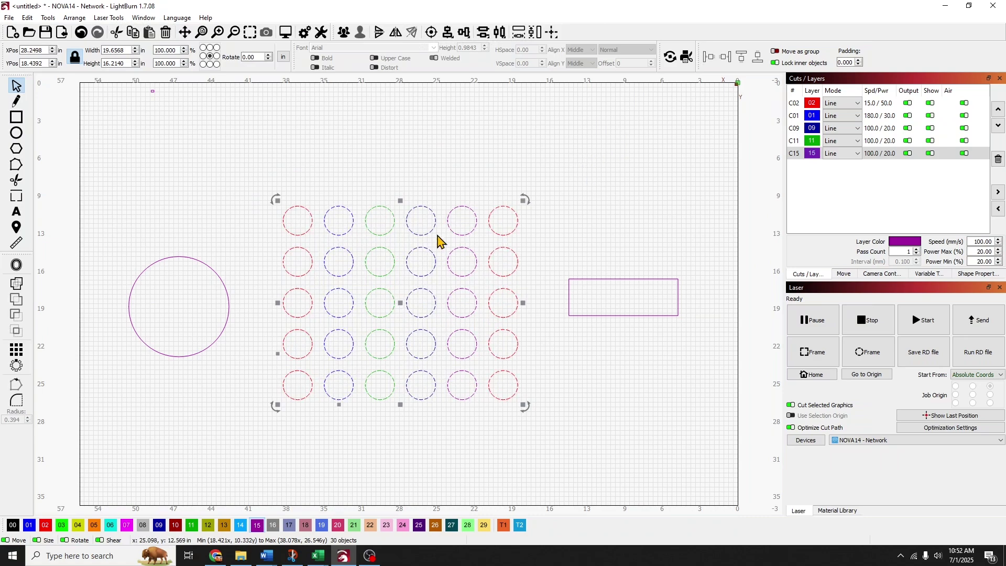
left_click(554, 33)
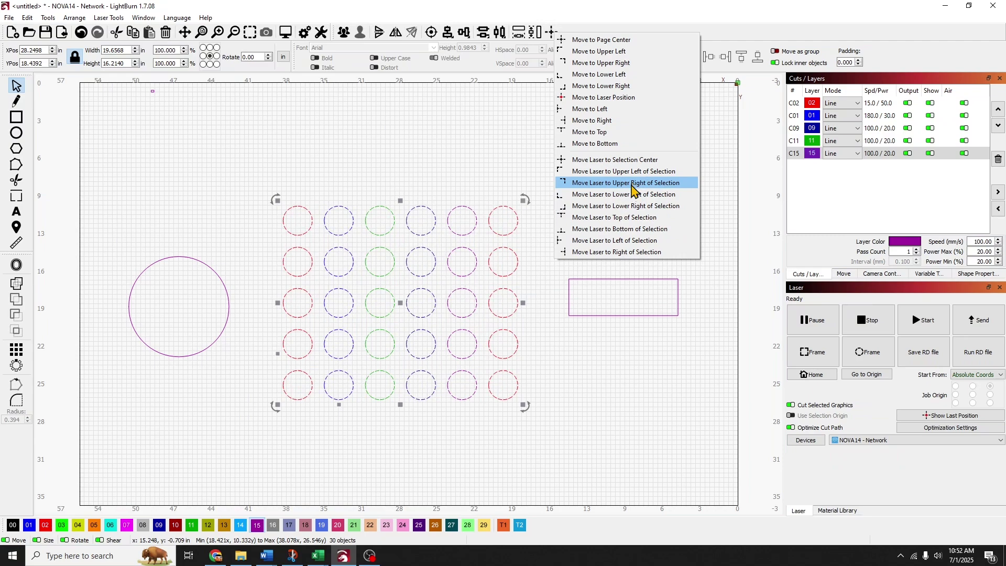
left_click(644, 184)
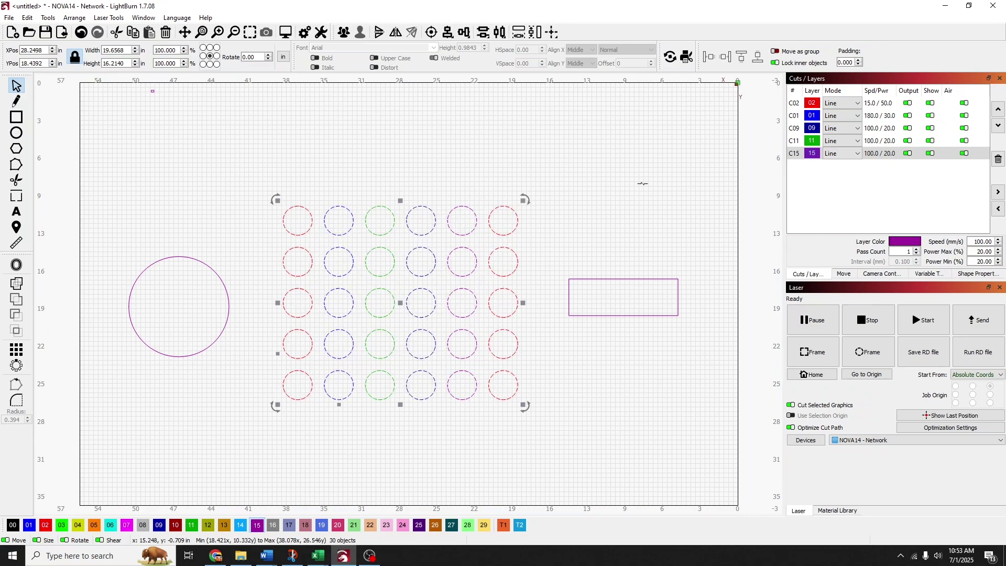
Select only the four lower-right circles, the second-row green circle, and the first- and third-row circles of the leftmost red column.
left_click(544, 332)
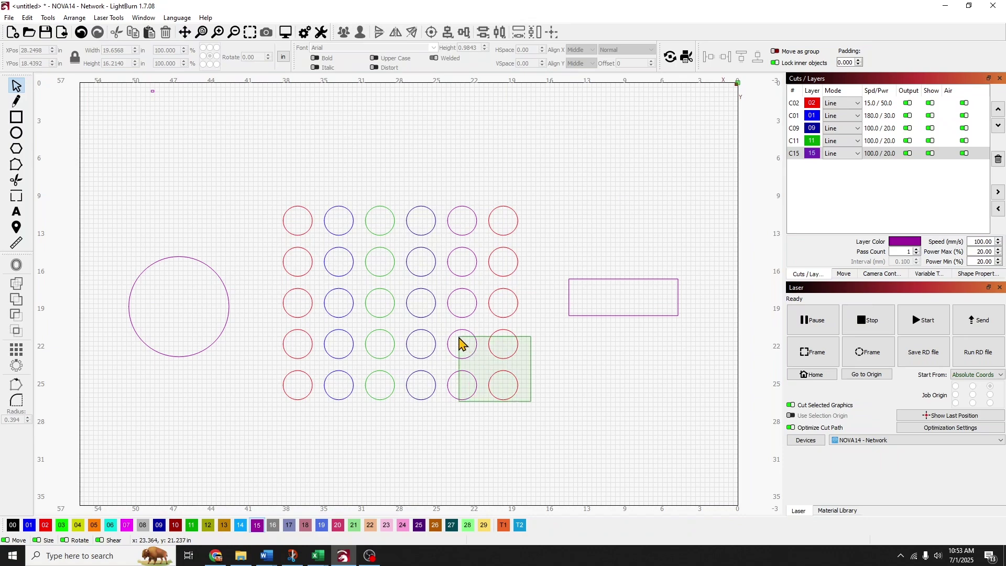
left_click_drag(459, 337, 459, 337)
left_click(382, 263, "shift")
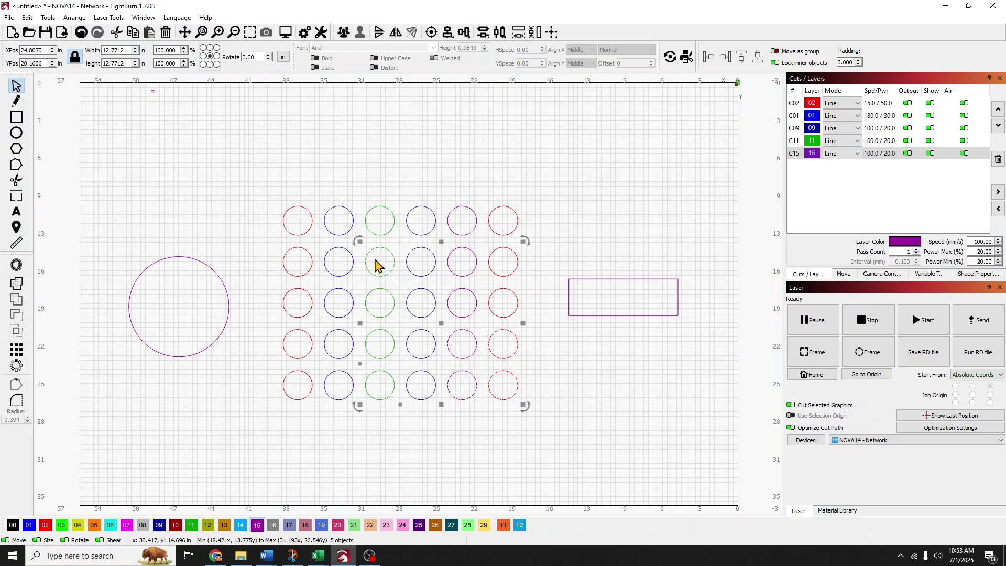
left_click_drag(316, 318, 282, 296)
left_click_drag(313, 241, 291, 216)
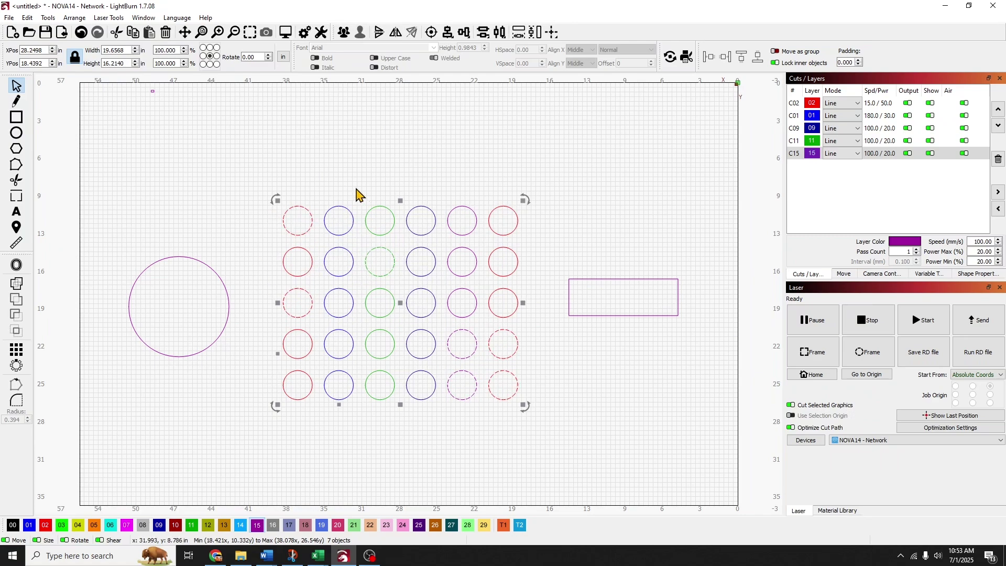
Preview the cut of the selected circles, scrub back slightly along the playback timeline, and close the preview.
left_click(286, 33)
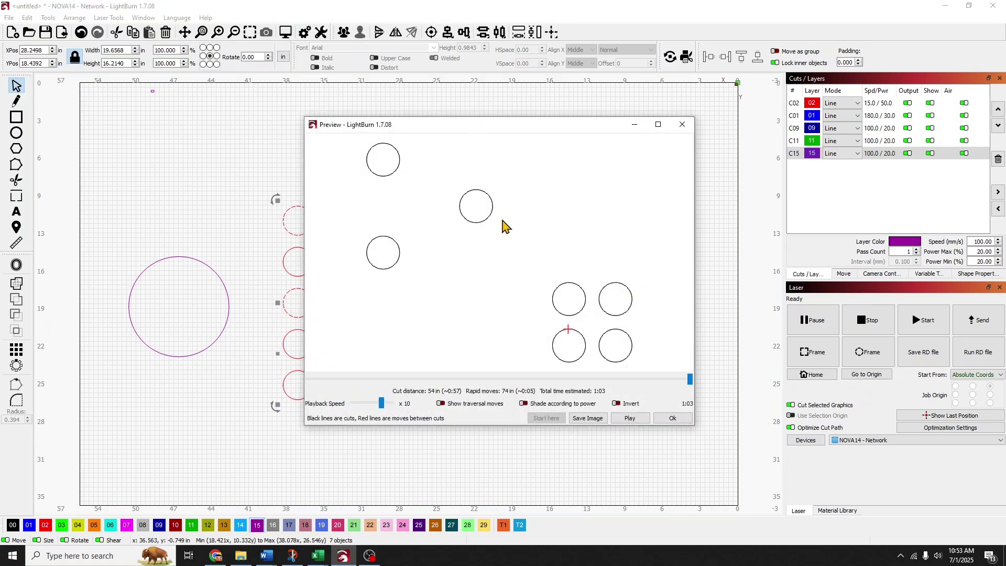
mouse_move(690, 379)
left_mouse_down()
mouse_move(372, 382)
mouse_move(679, 379)
mouse_move(683, 411)
left_mouse_up()
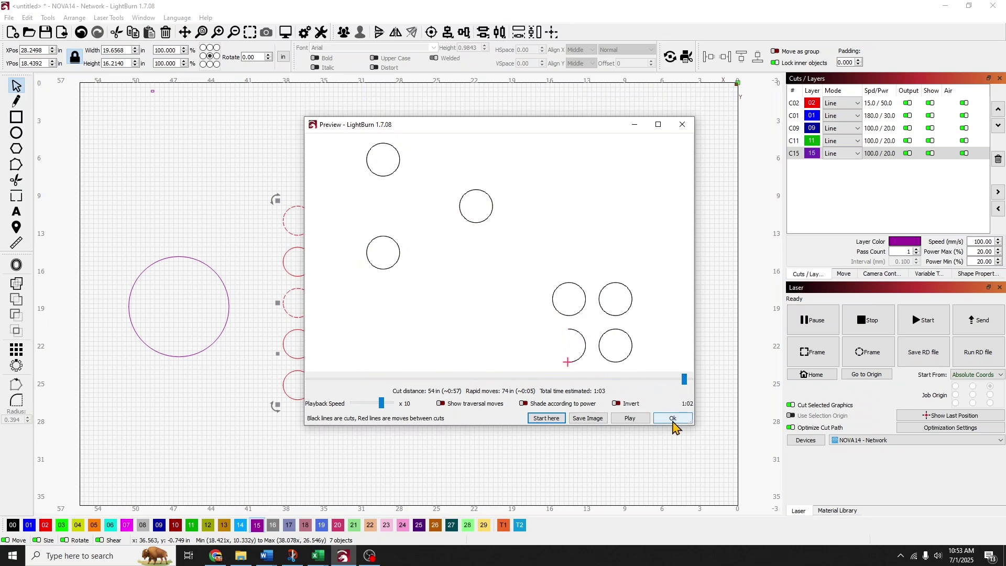
left_click(672, 418)
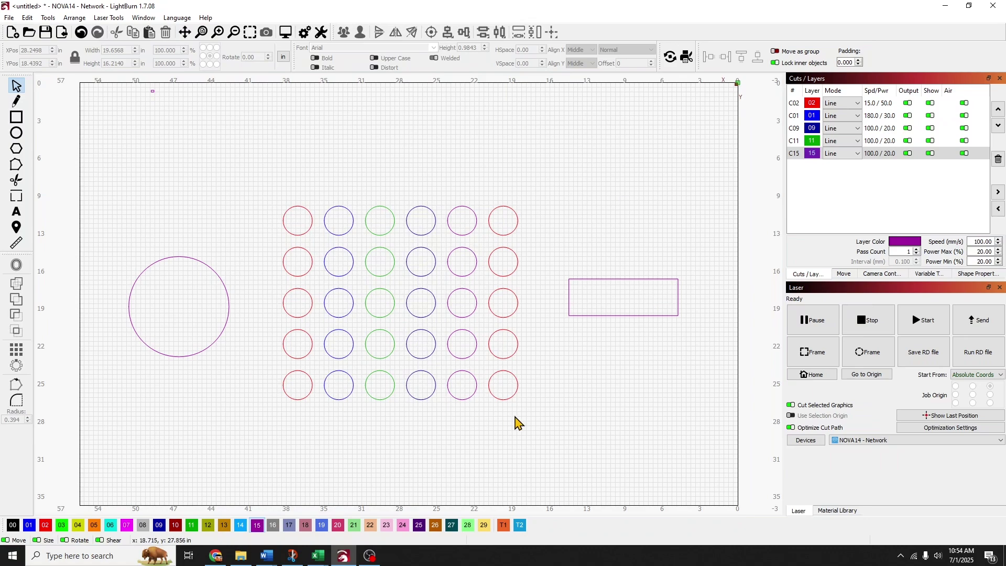
Group the whole grid of circles and move it slightly down and right, to about X 27.66, Y 19.66 in.
left_click_drag(531, 415, 271, 157)
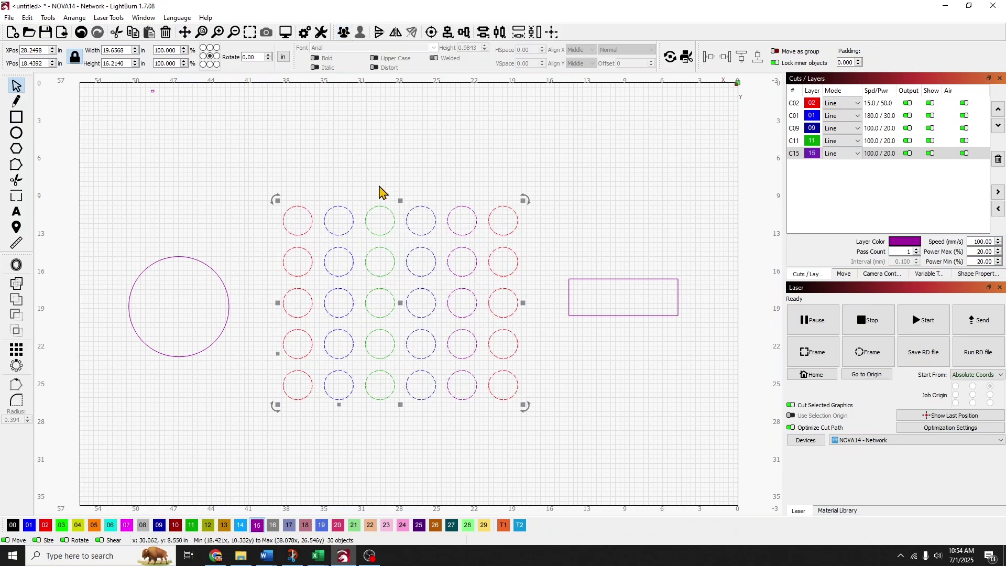
left_click(416, 274)
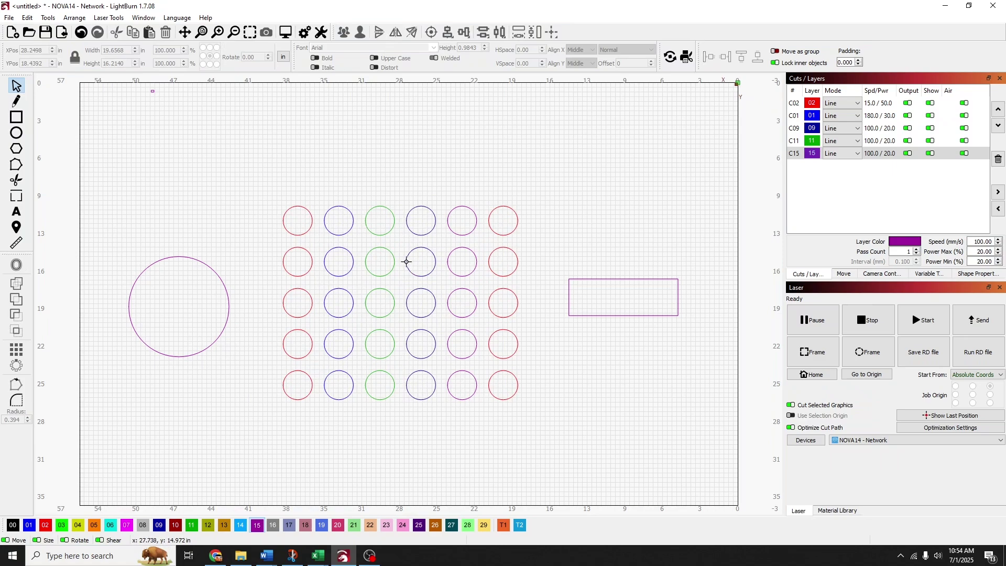
left_click(407, 261)
left_click_drag(398, 304, 410, 323)
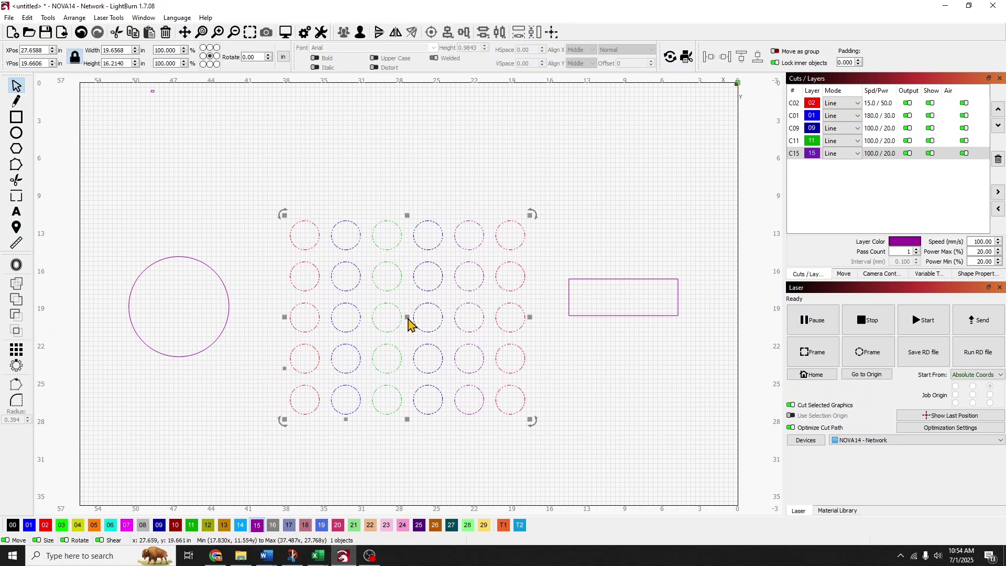
Ungroup the grid of circles, window-select its two rightmost columns, and replace that selection with the whole grid.
key("ctrl+u")
left_click(532, 395)
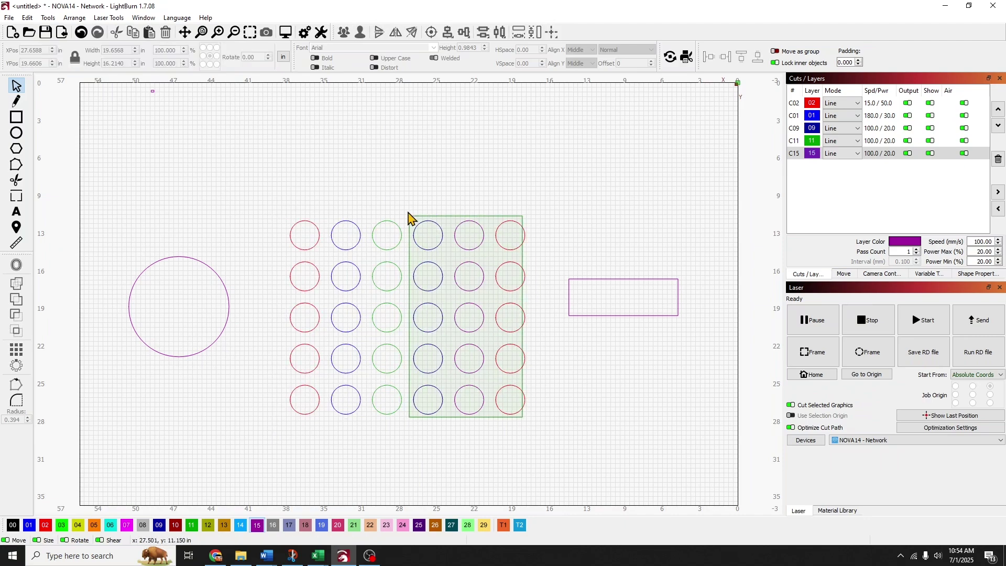
left_click_drag(410, 217, 409, 216)
left_click(540, 299)
left_click_drag(472, 276, 472, 233)
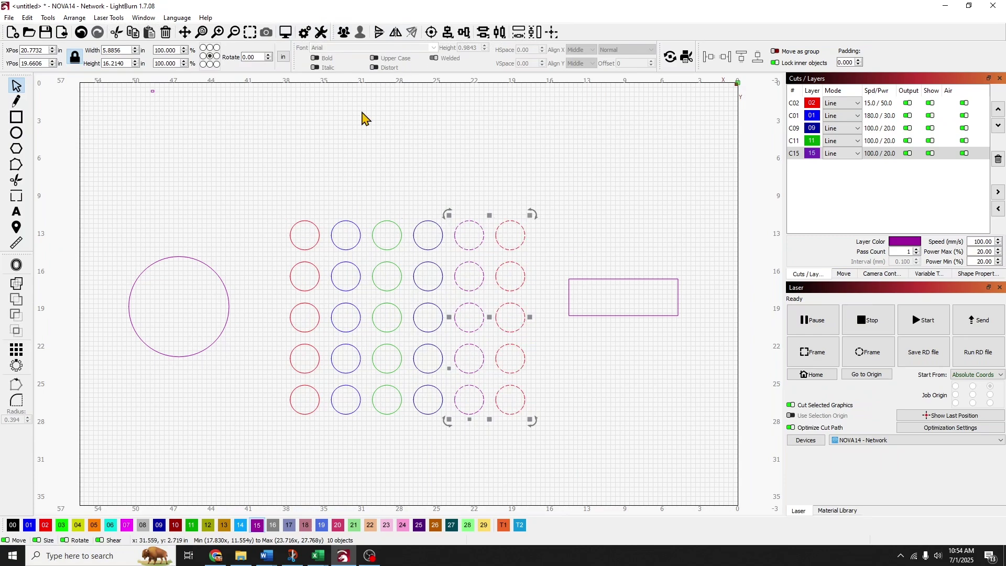
left_click(540, 255)
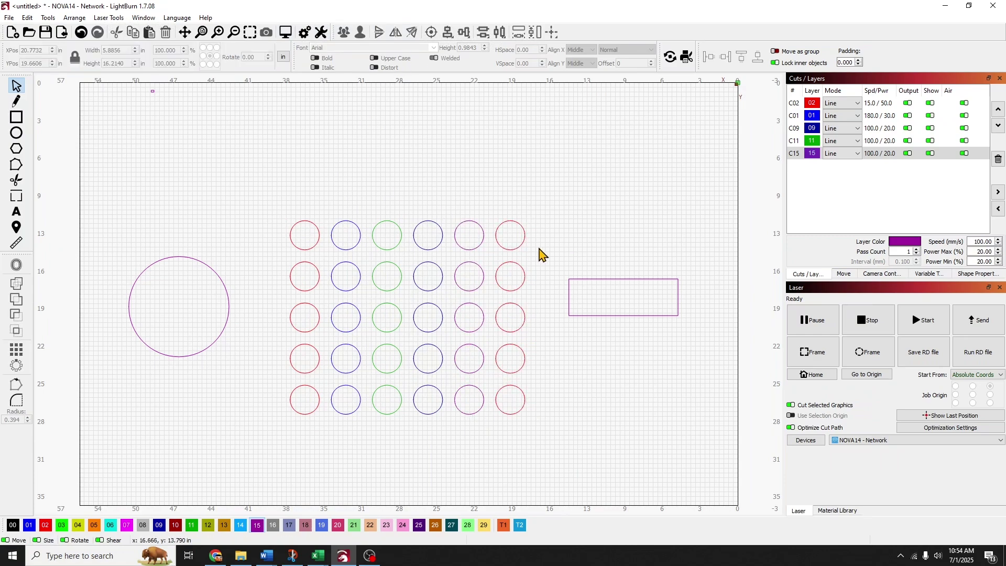
left_click_drag(543, 434, 276, 197)
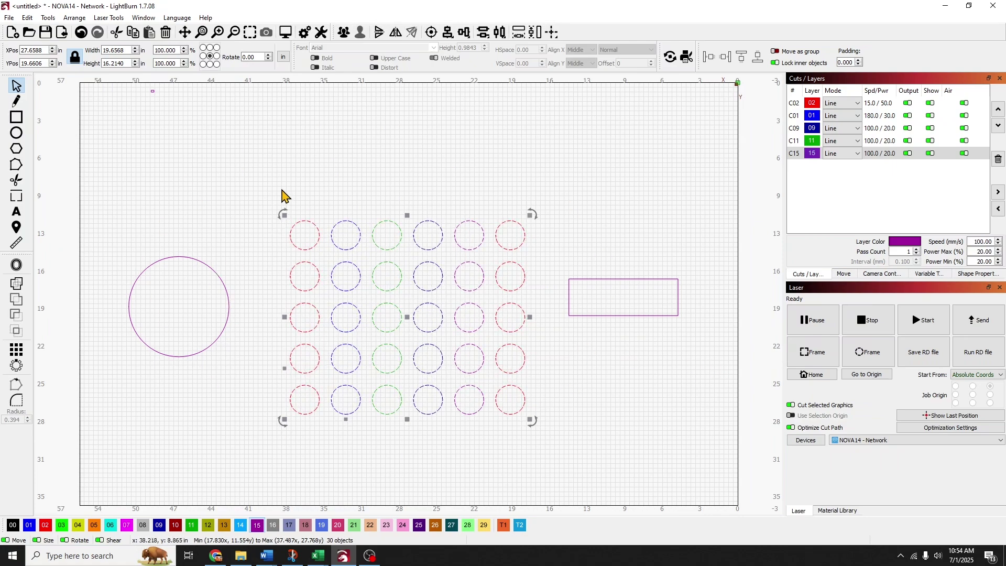
Review the units and grid settings, keeping Inches / mm/sec as the units, and accept the settings.
left_click(48, 18)
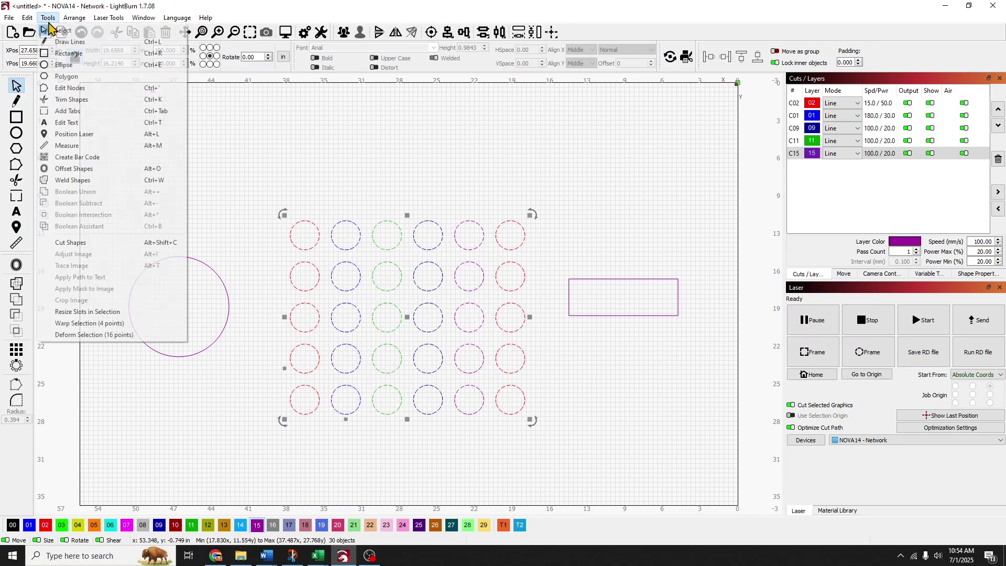
left_click(49, 19)
left_click(28, 19)
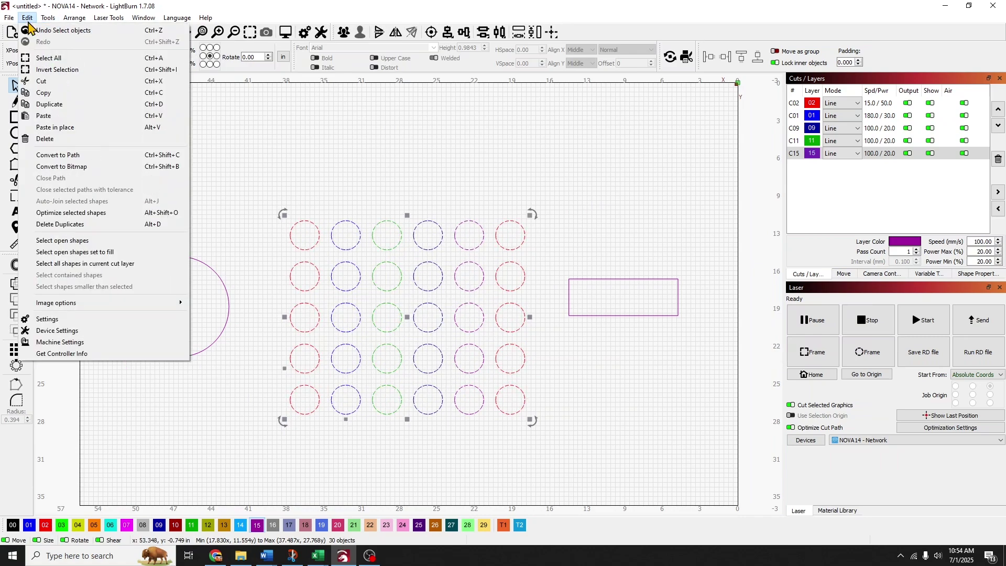
left_click(47, 318)
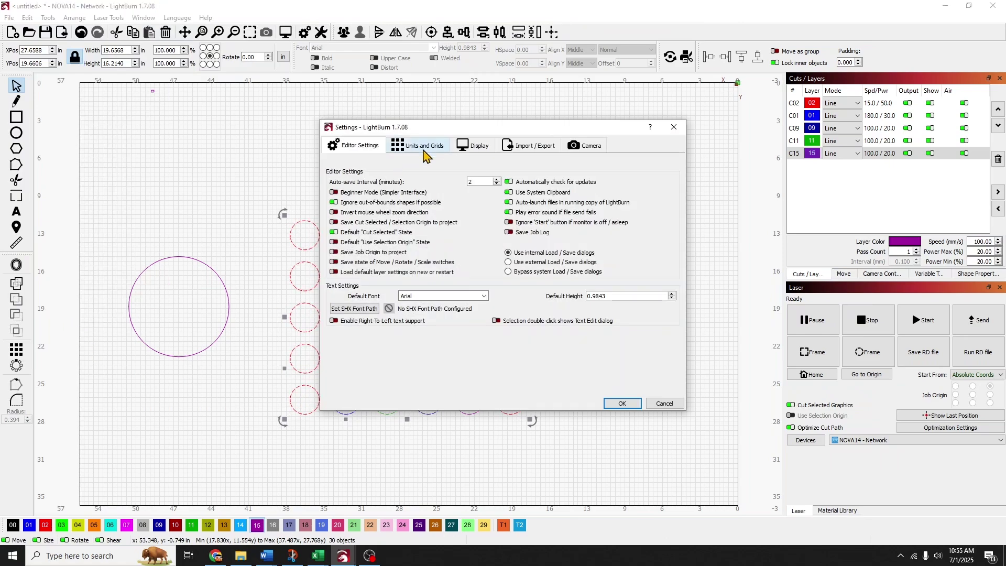
left_click(424, 146)
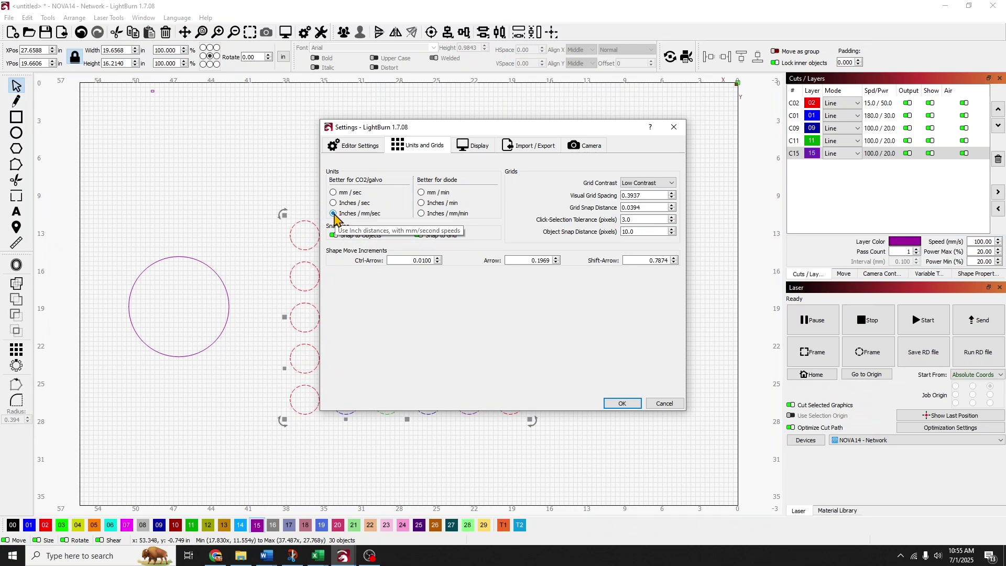
left_click(622, 404)
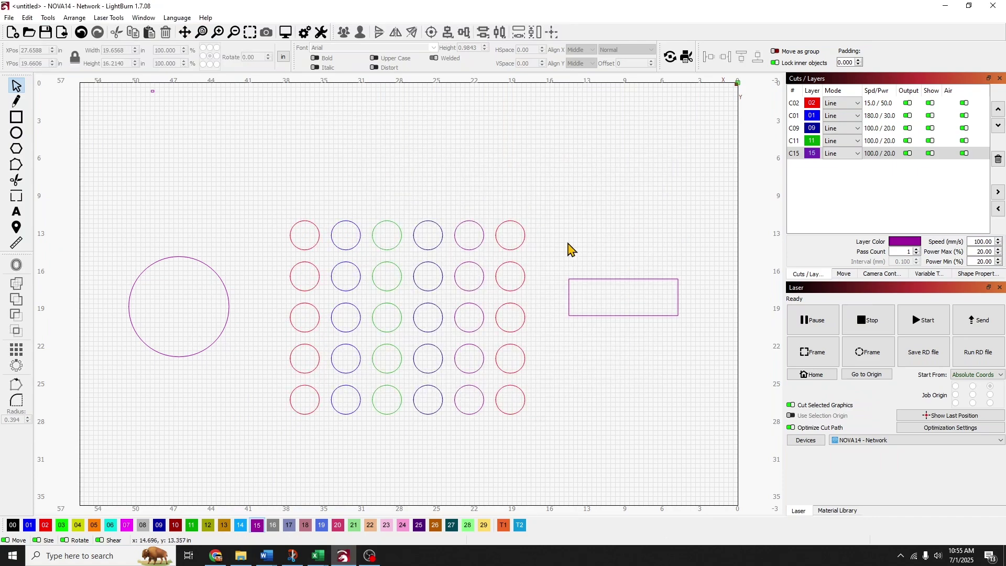
Open the Material Test generator and set its material setting to Line mode.
left_click(118, 20)
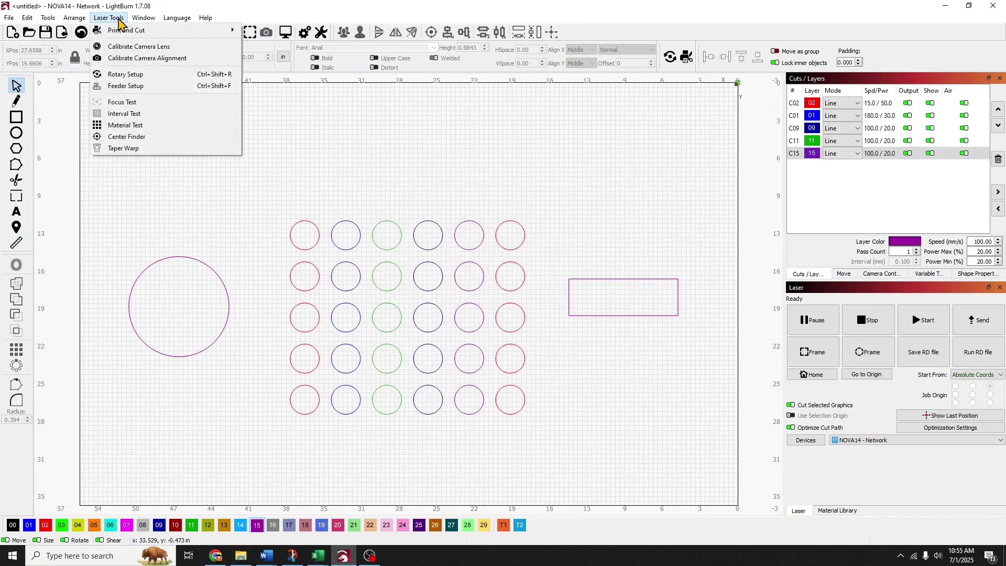
left_click(128, 124)
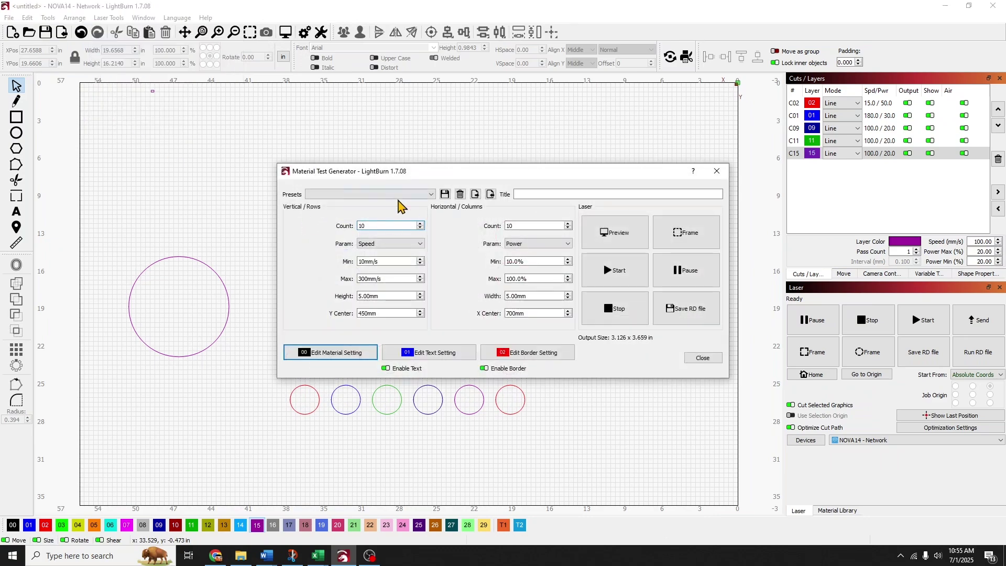
left_click(353, 358)
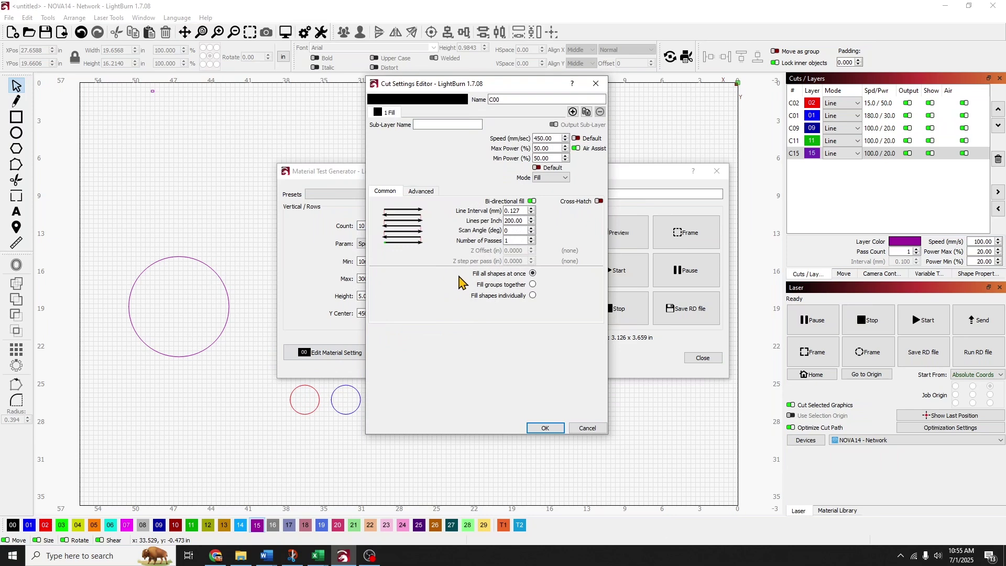
left_click(551, 178)
left_click(563, 190)
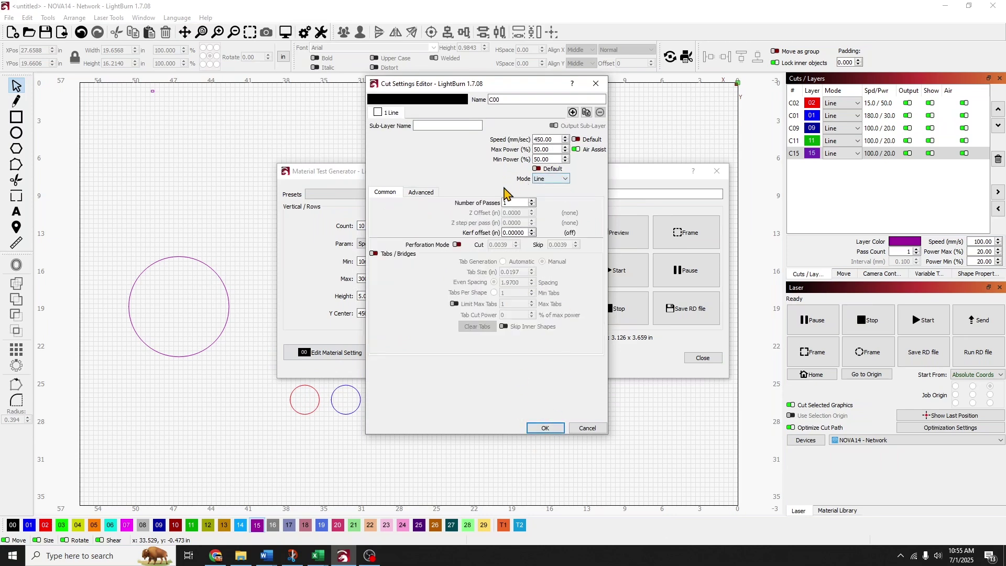
left_click(555, 180)
left_click(555, 187)
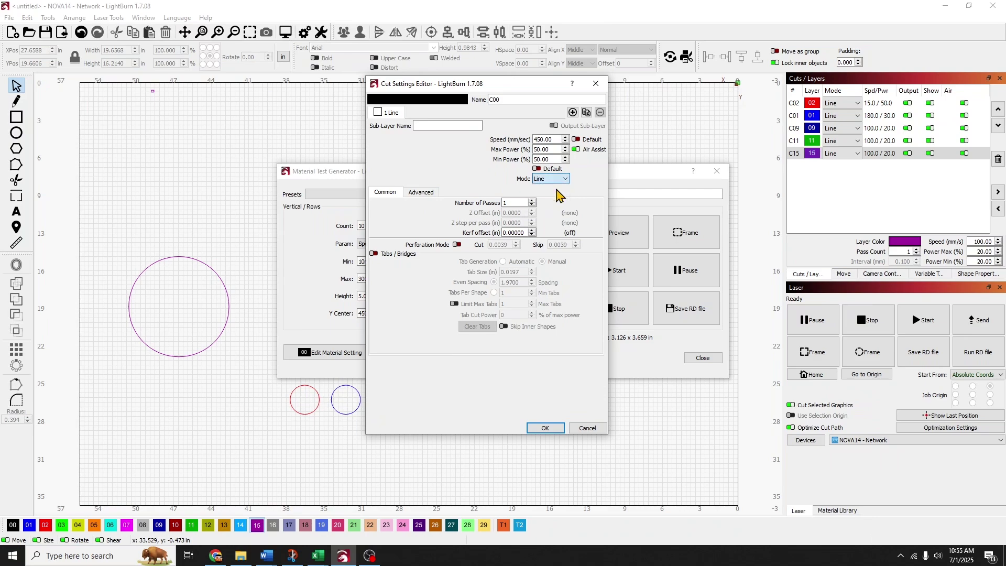
left_click(547, 429)
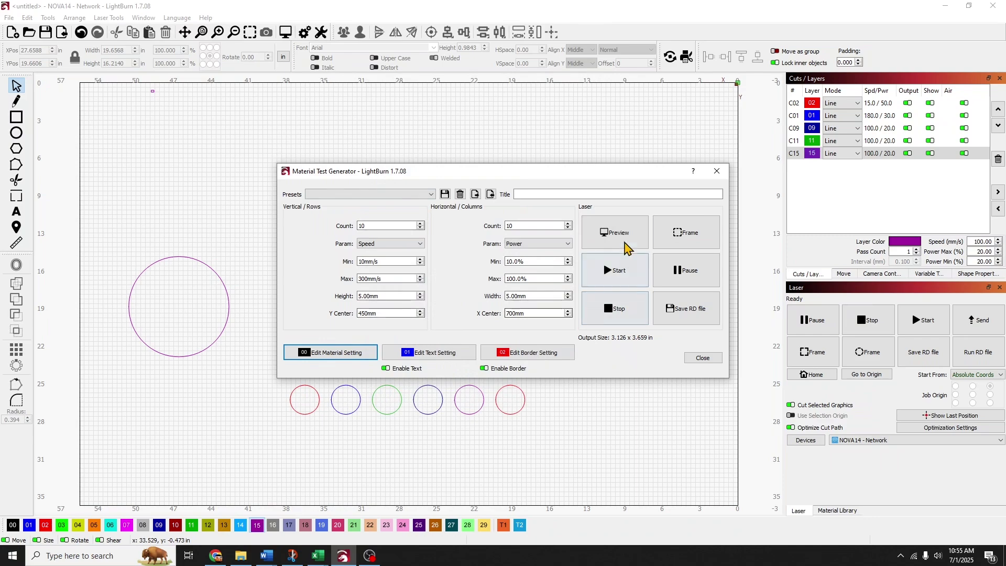
Preview the material test pattern, and close the preview and the generator.
left_click(613, 234)
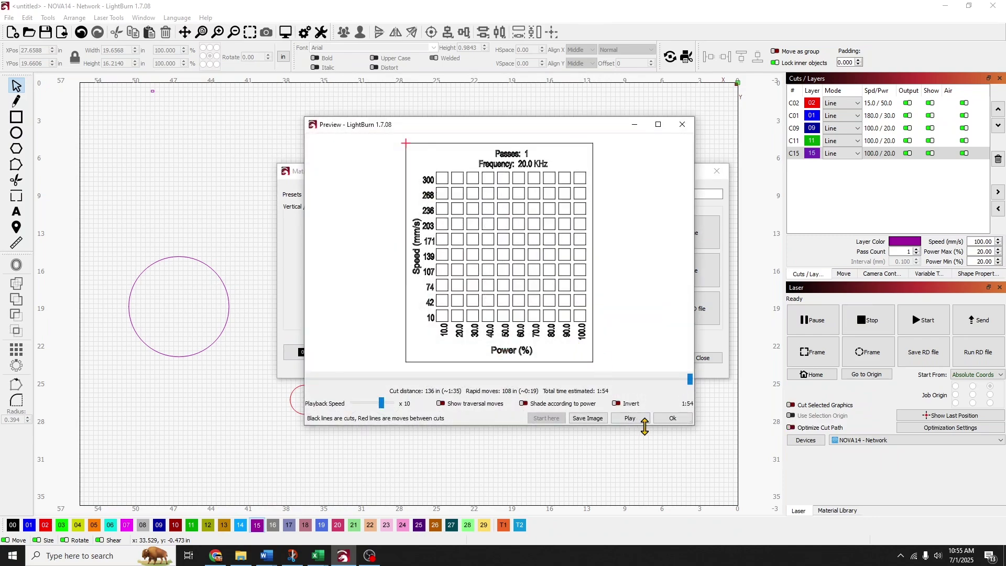
left_click(672, 419)
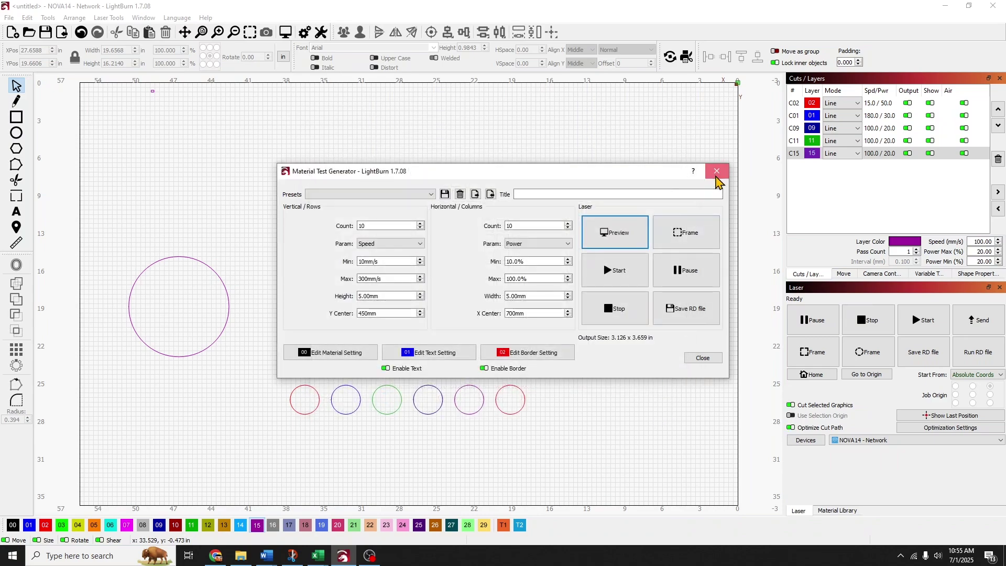
left_click(715, 175)
Select the whole grid of circles and move it up to about X 28.09, Y 15.68 in.
left_click_drag(544, 439, 269, 195)
left_click_drag(408, 317, 405, 271)
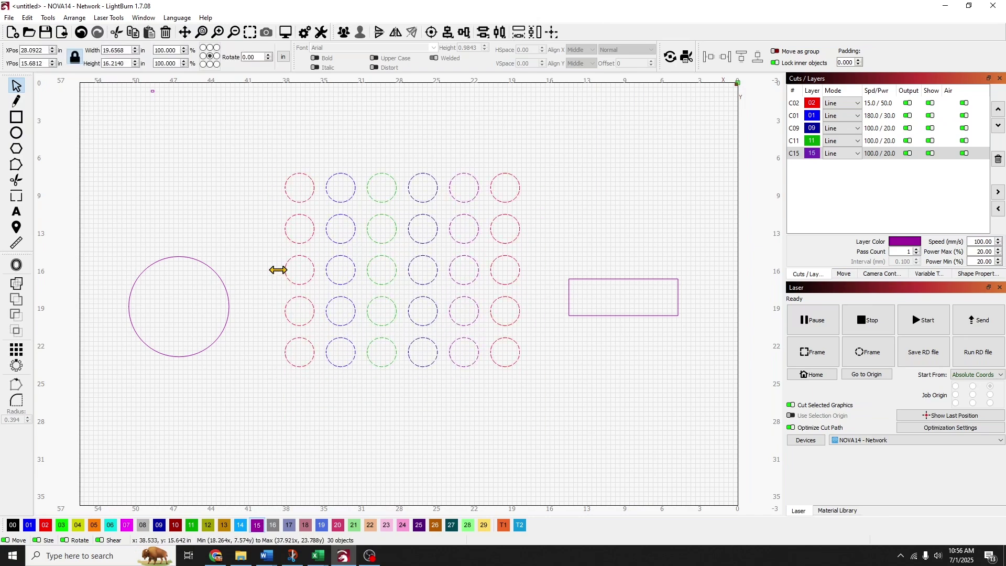
Try stretching the circle grid horizontally and vertically from its side handles, undoing each stretch.
left_click_drag(256, 265, 185, 256)
key("ctrl+z")
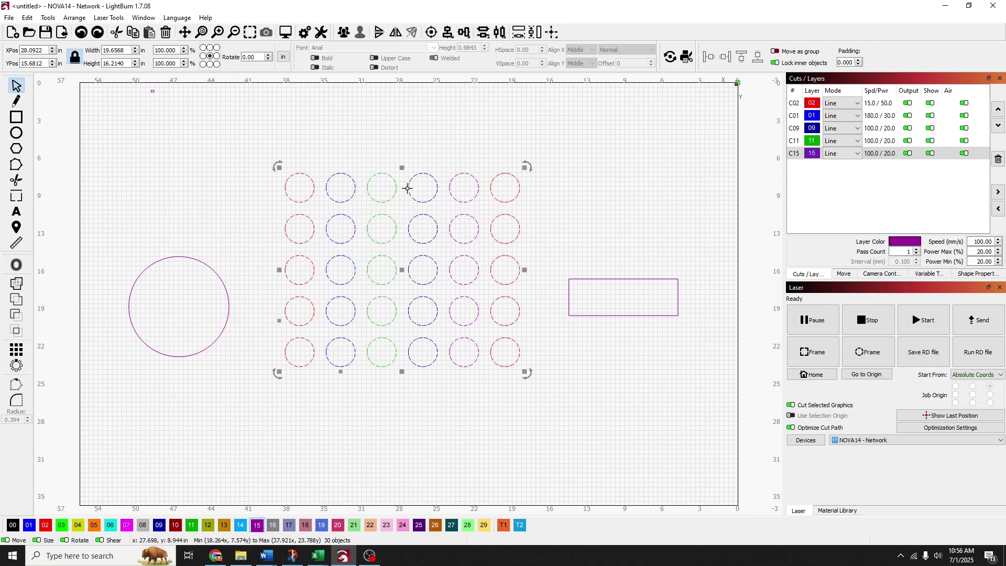
left_click_drag(408, 176, 407, 150)
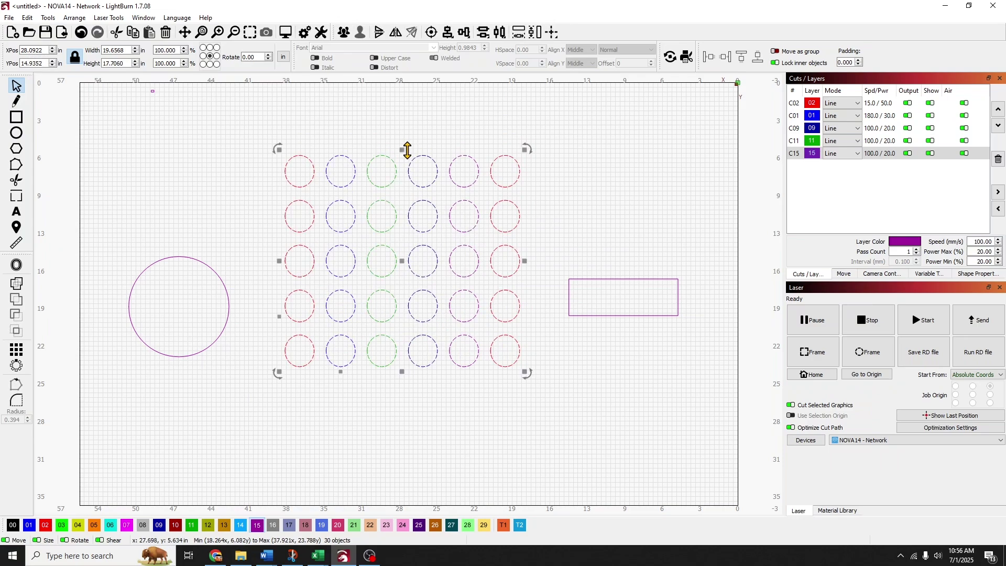
key("ctrl+z")
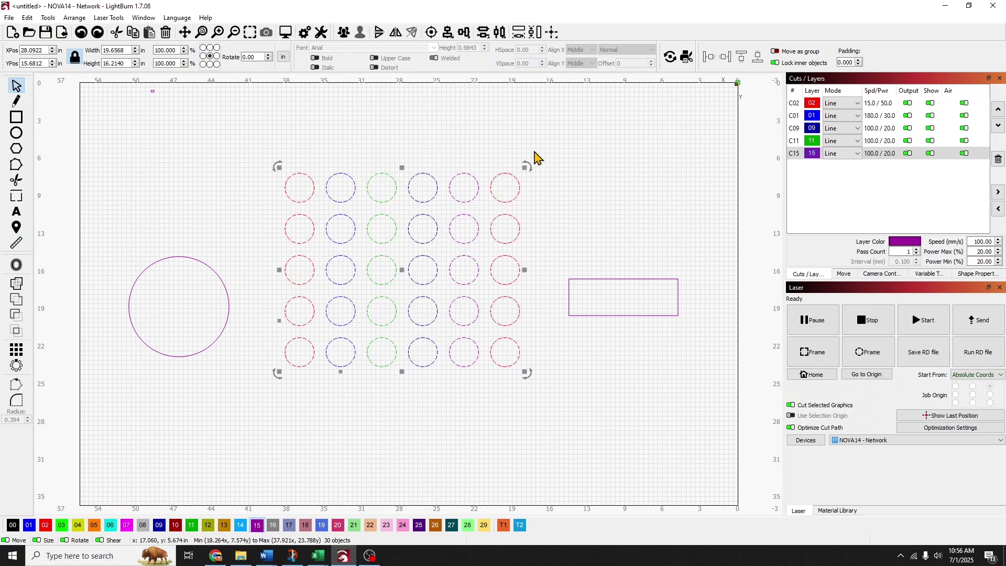
Scale the circle grid proportionally from its lower-left corner, and set its height to 12 in with the aspect ratio locked.
left_click_drag(279, 371, 411, 236)
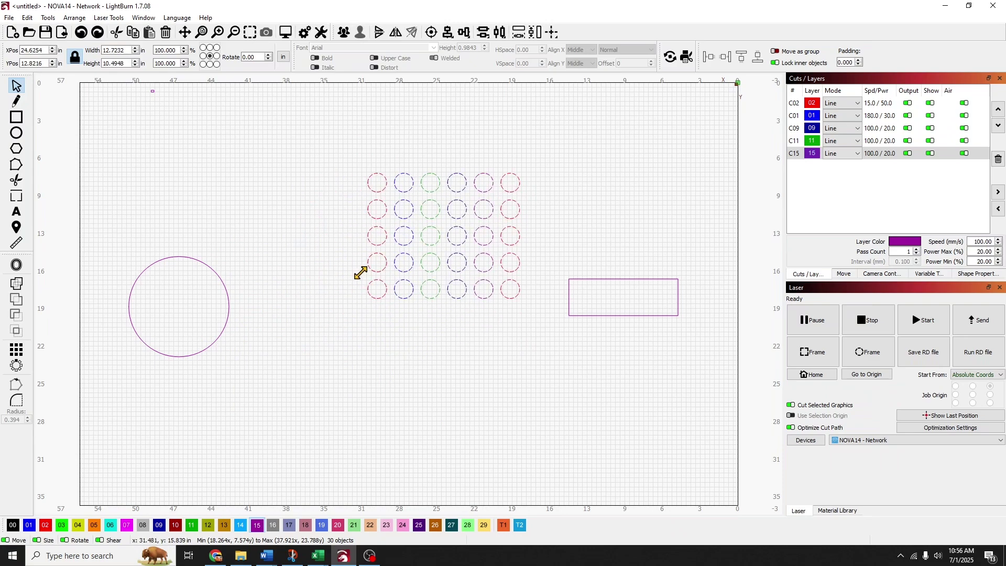
left_click(130, 93)
left_click_drag(387, 206, 262, 172)
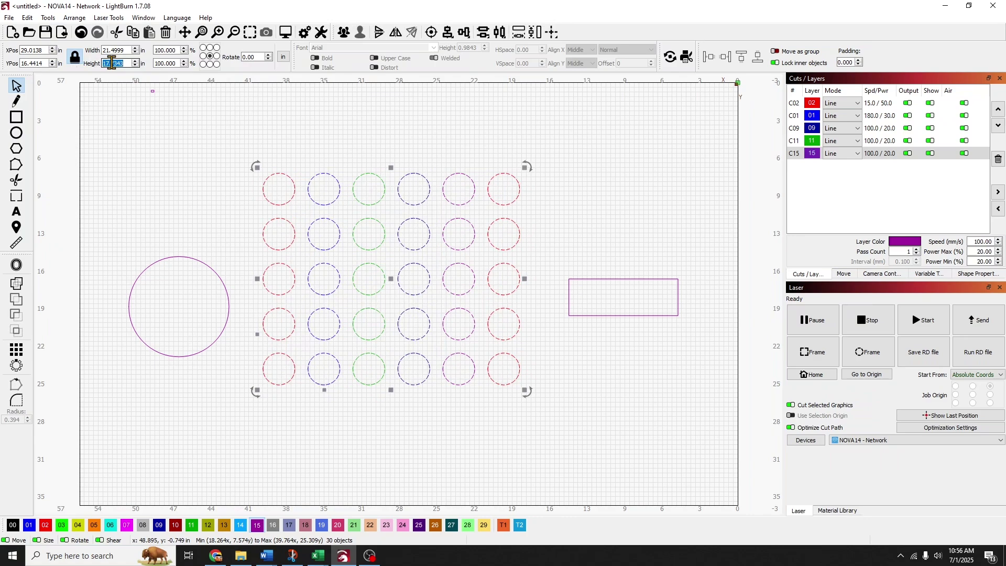
type("12")
key("Return")
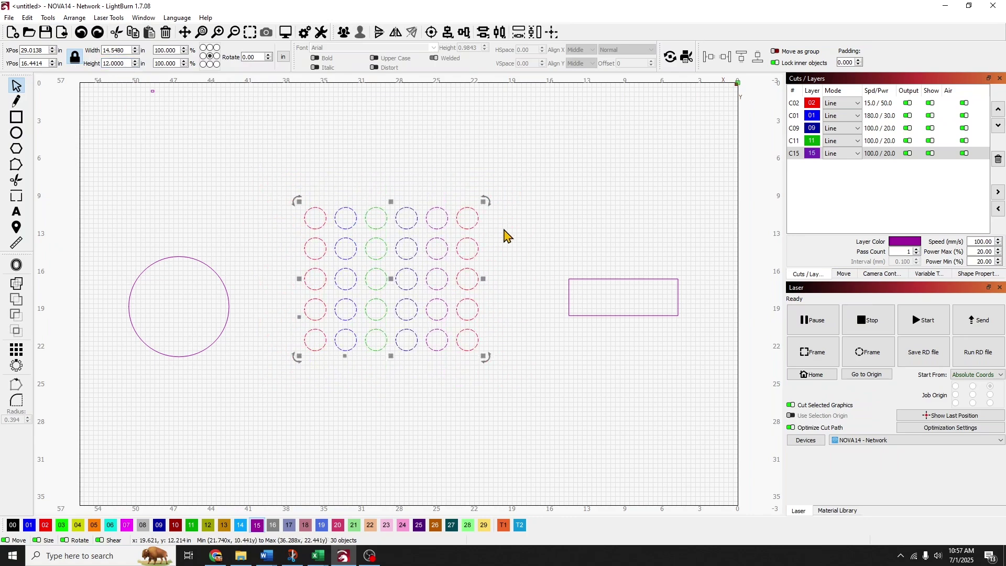
Rotate the circle grid freely, undo the last rotation, and turn the grid half a turn so its rows are level.
left_click_drag(485, 199, 497, 226)
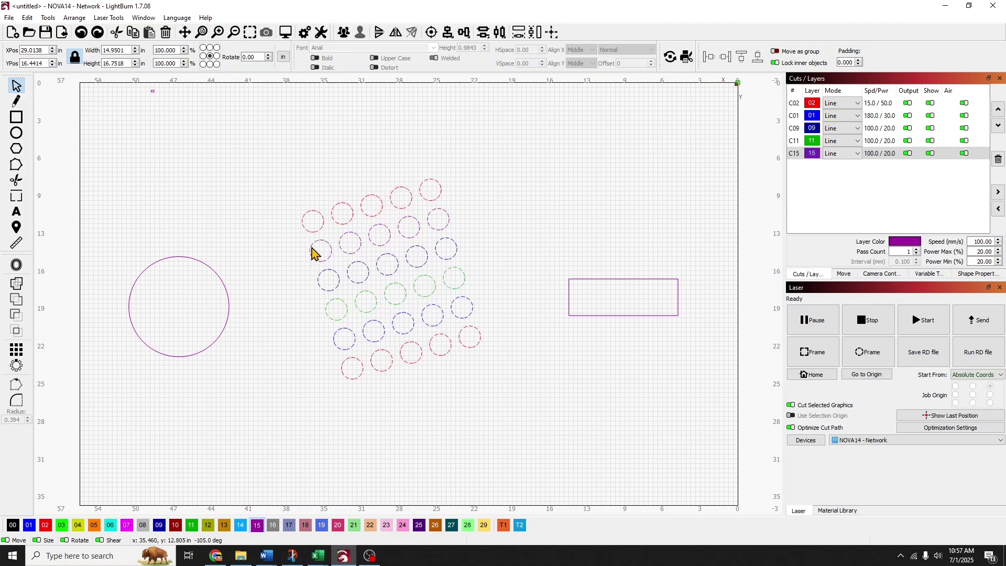
left_click_drag(482, 214, 472, 355)
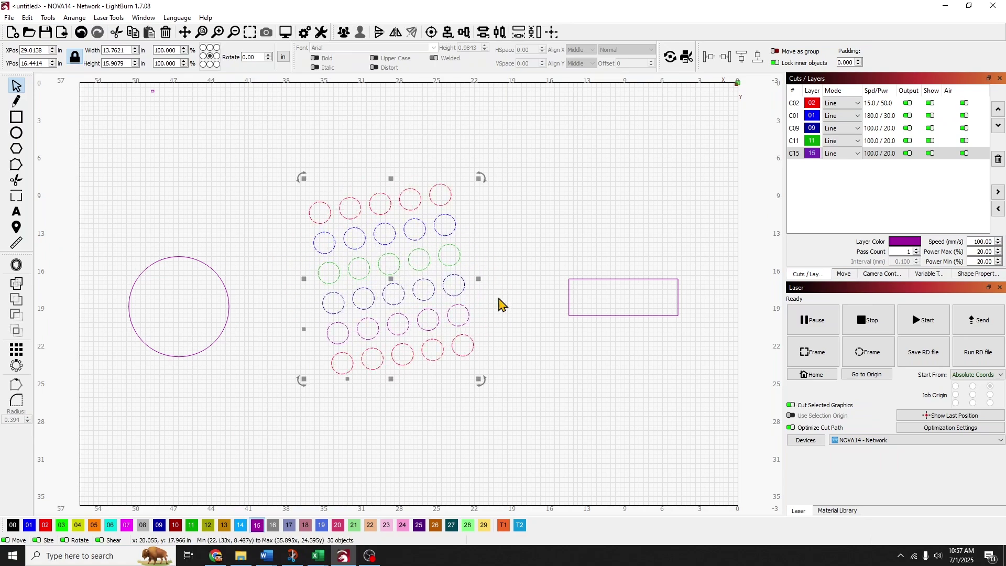
key("ctrl+z")
left_click_drag(486, 200, 321, 352)
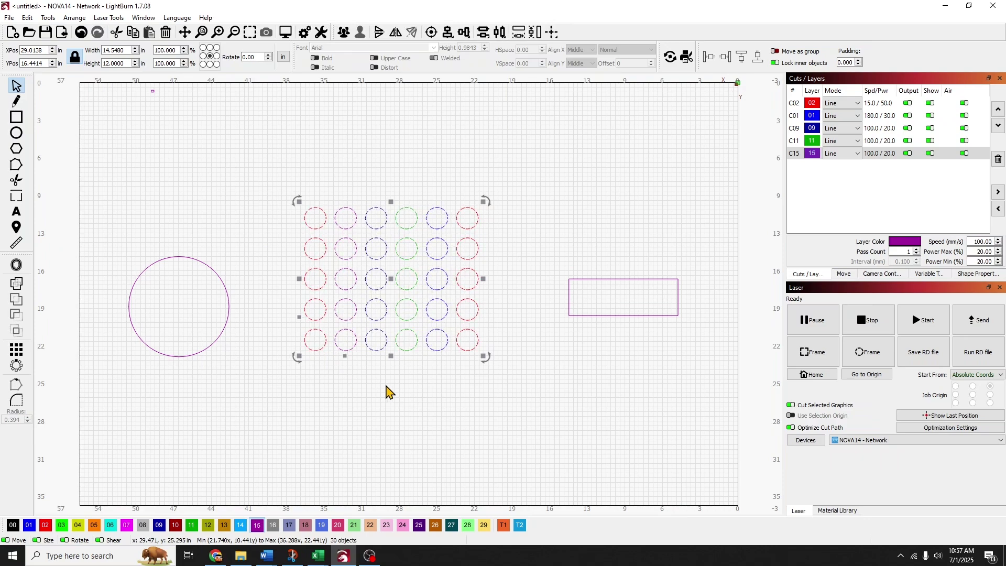
Select the three right-hand columns of circles and clear the selection.
left_click(483, 386)
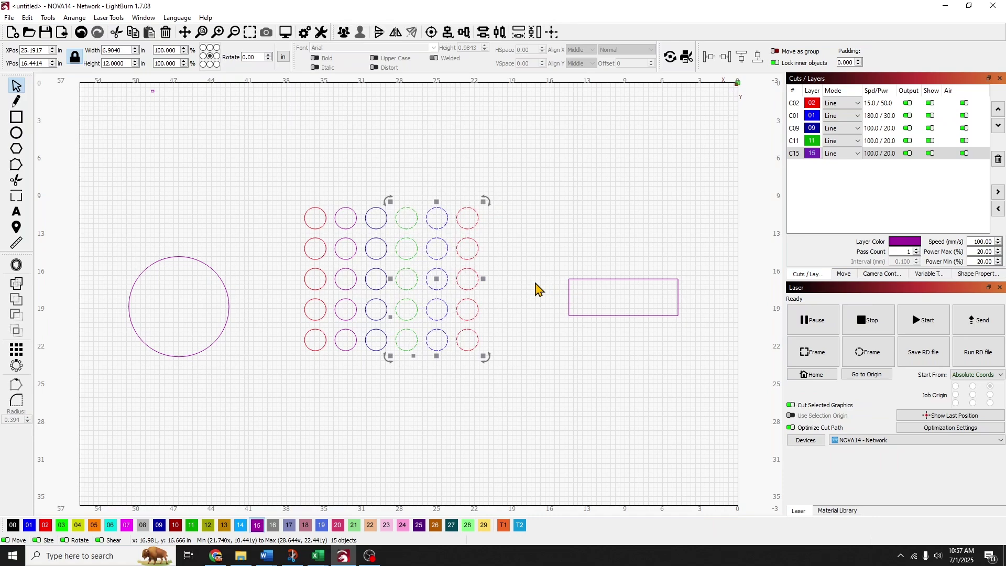
left_click(550, 340)
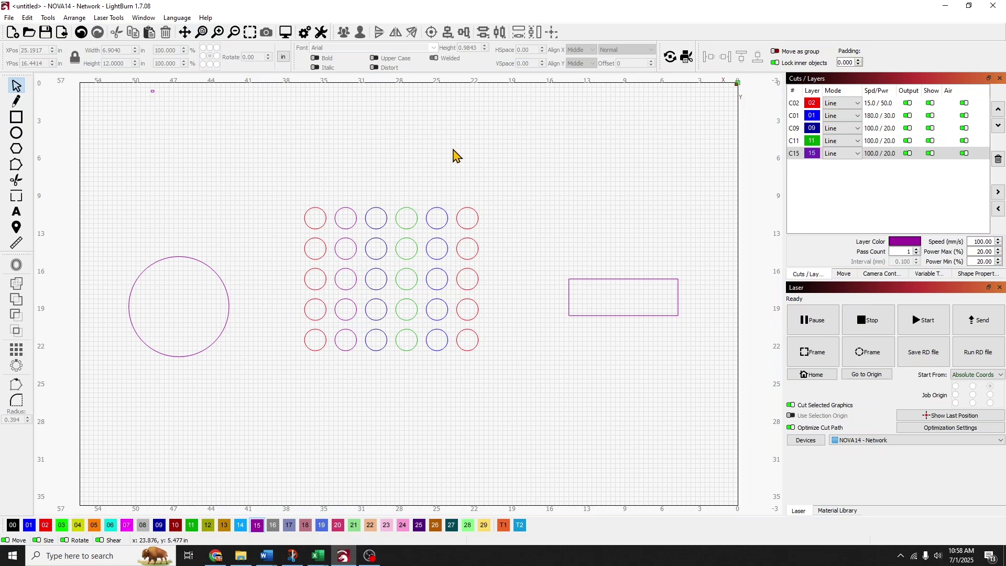
Add the kandgmakeit CRAFT SHOW tags, Laser Focus Height Step Gauge and REG MARKS graphics from the Art Library to the empty area above the shapes.
left_click(143, 17)
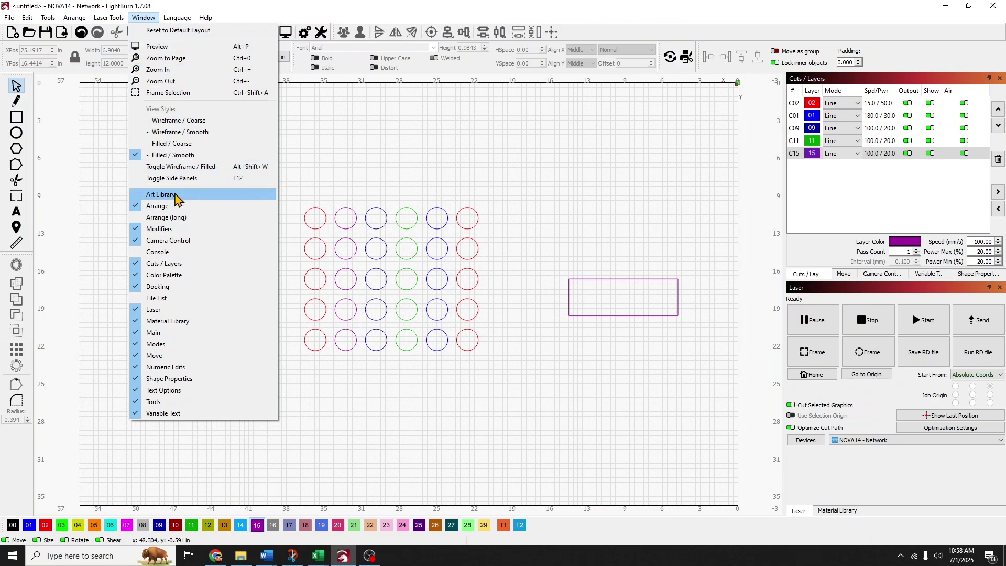
left_click(175, 197)
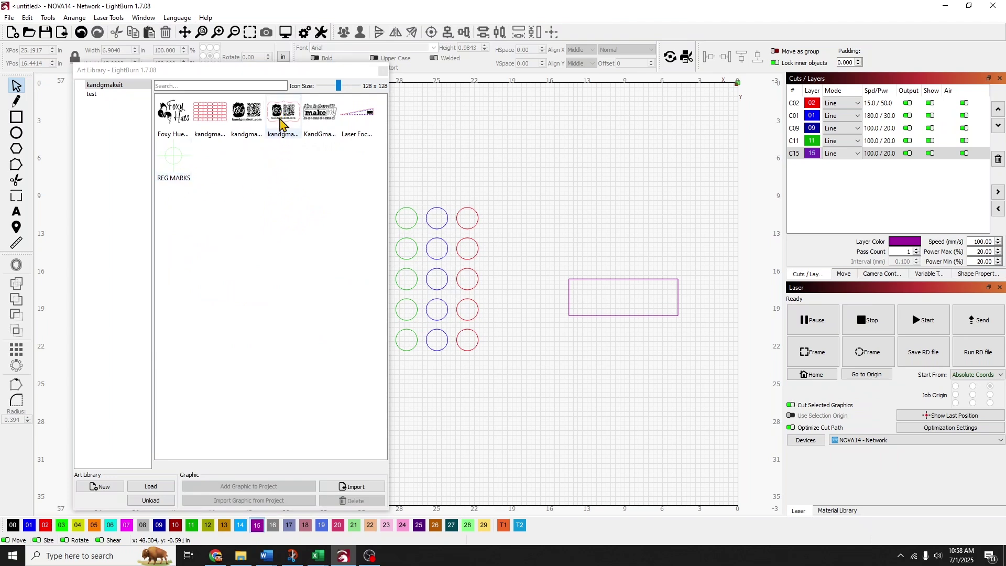
mouse_move(282, 123)
left_click_drag(283, 124, 563, 169)
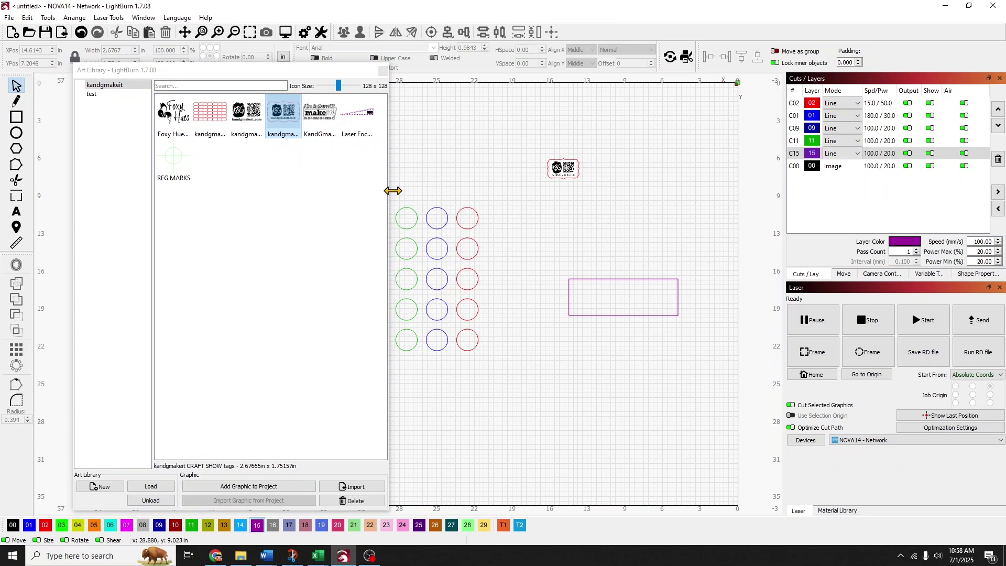
left_click_drag(357, 114, 602, 213)
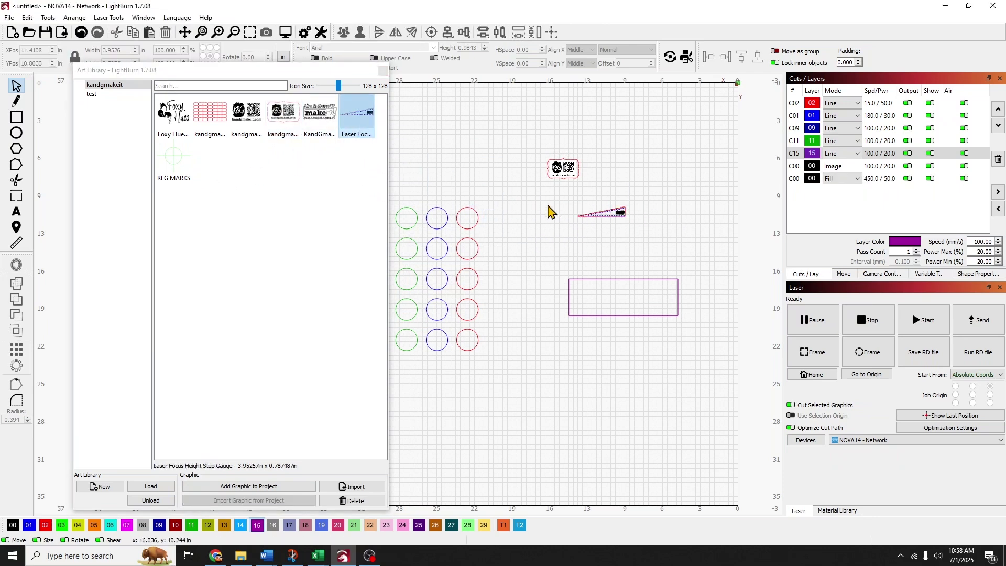
left_click(175, 166)
left_click_drag(383, 204, 466, 147)
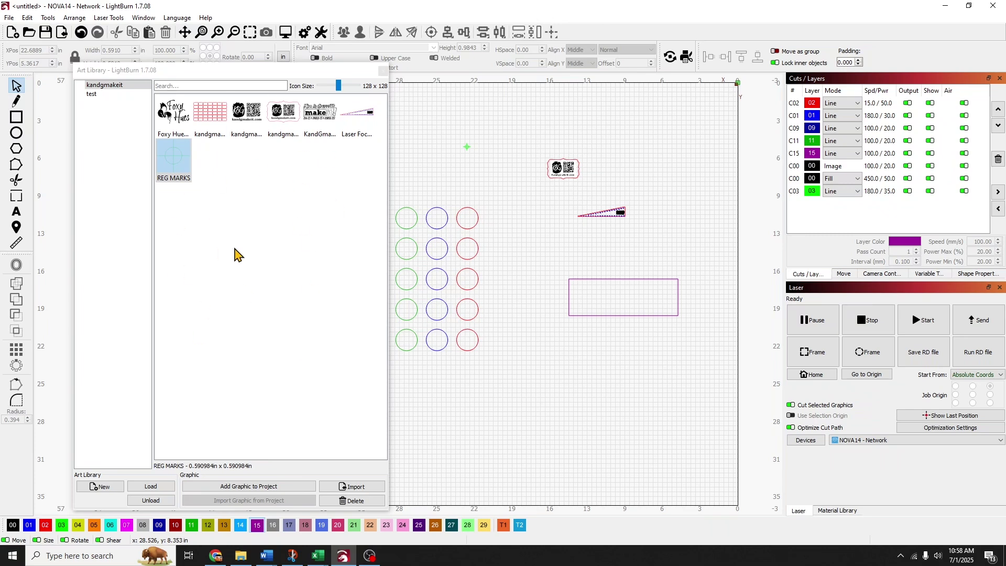
left_click(382, 74)
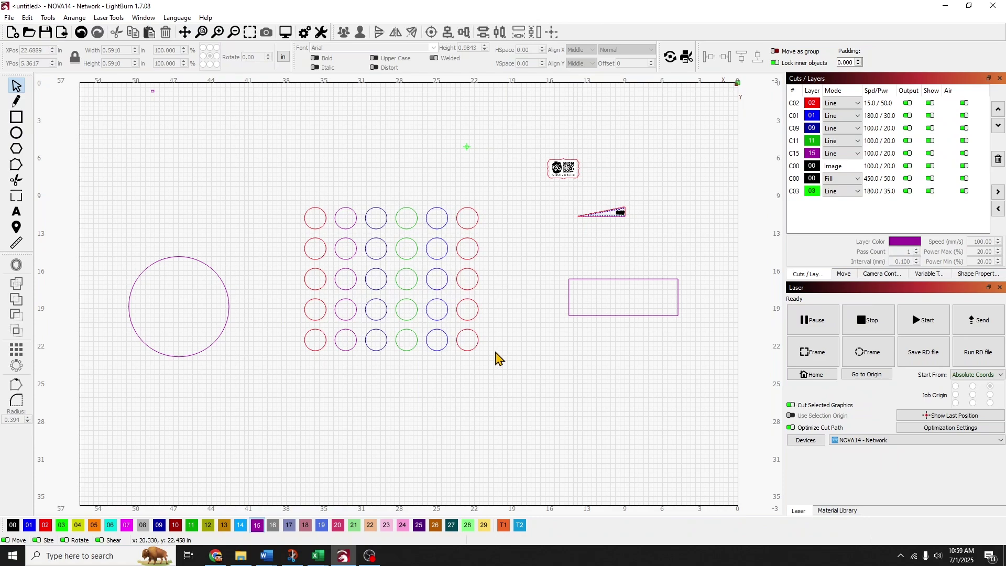
Cut the bottom-right red circle out of the grid and paste copies of it at scattered spots around the workspace.
left_click_drag(480, 361, 452, 335)
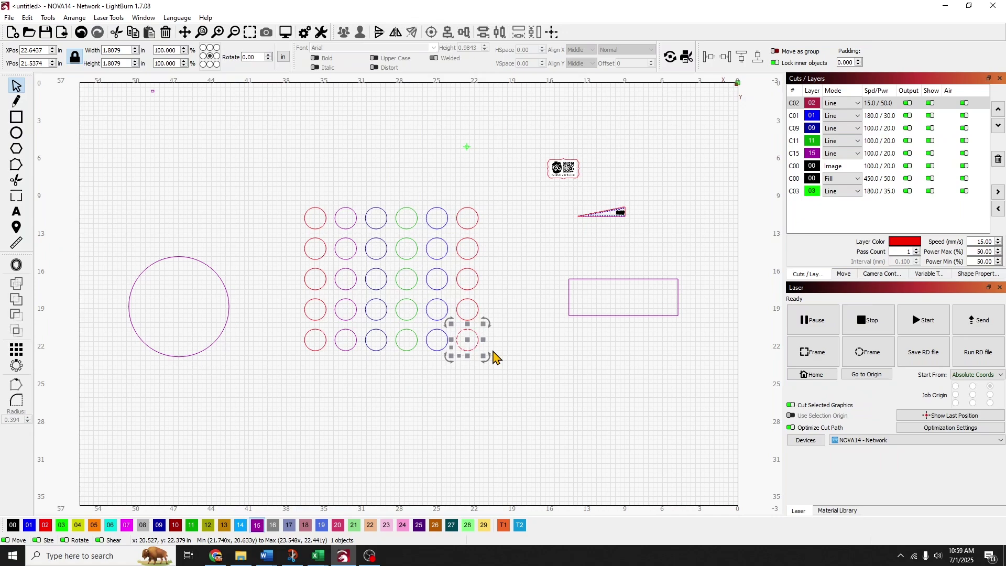
key("Delete")
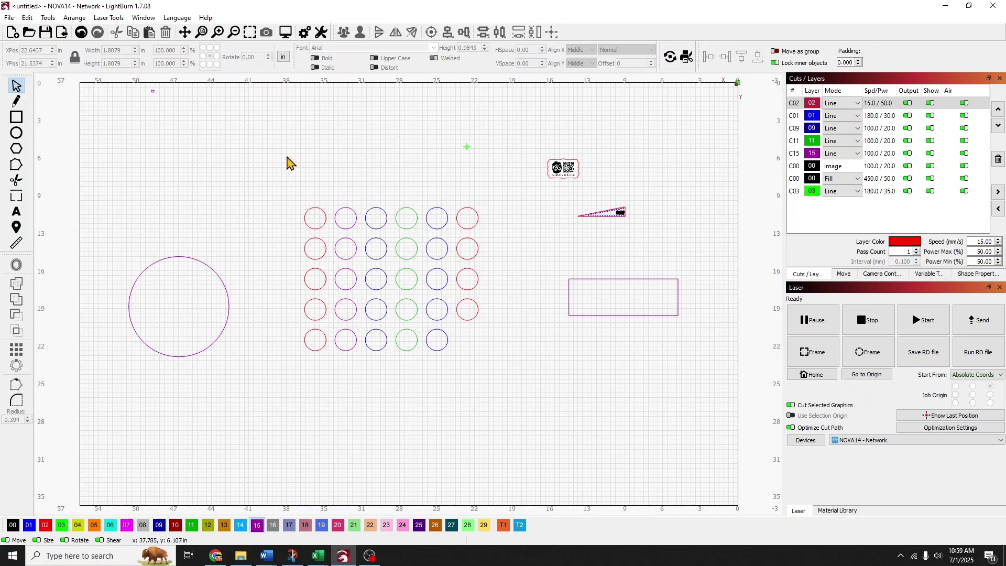
key("ctrl+v")
key("ctrl+v")
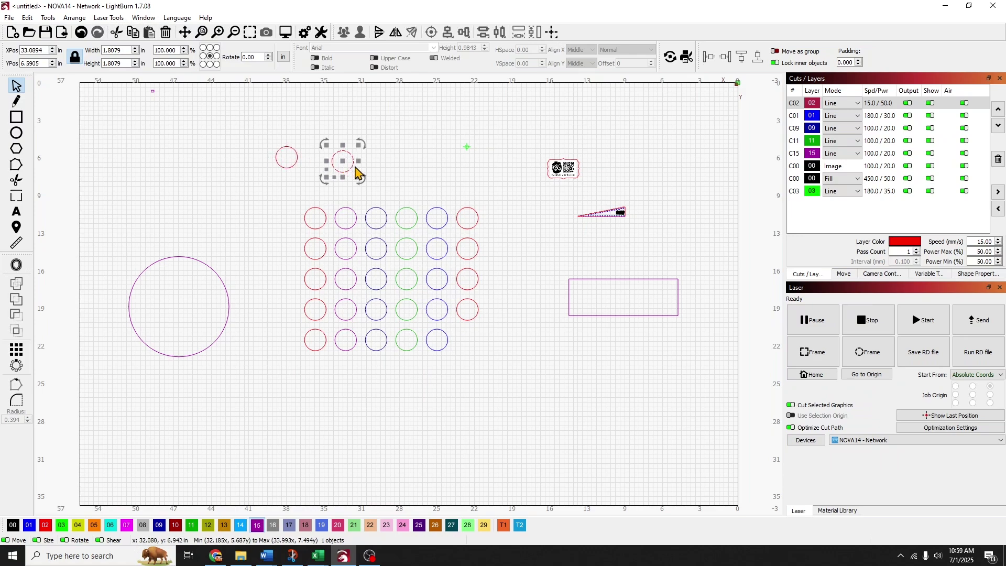
key("ctrl+v")
key("ctrl+v")
key("ctrl+v")
key("ctrl+v")
key("ctrl+v")
key("ctrl+v")
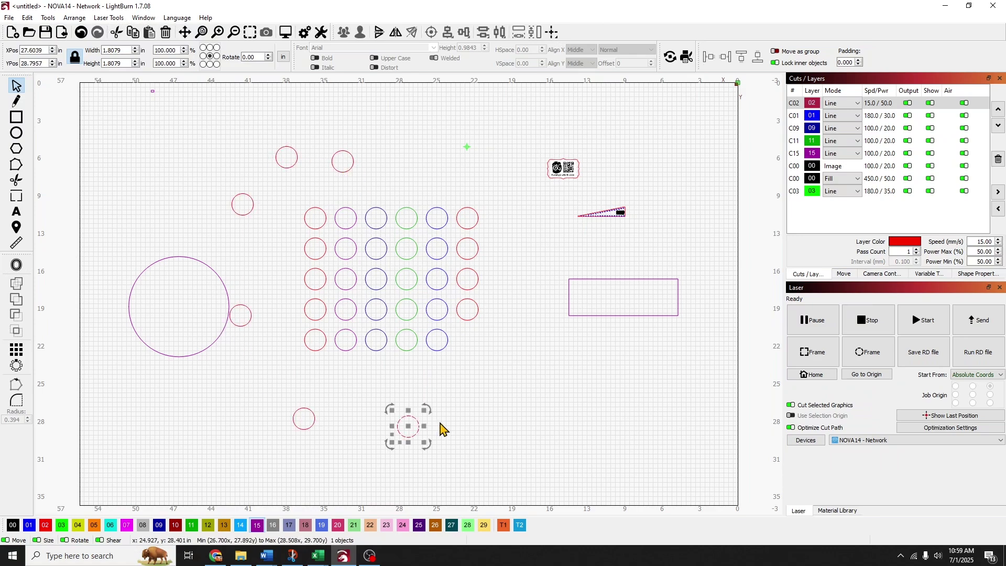
key("ctrl+v")
key("ctrl+v")
key("ctrl+v")
key("ctrl+v")
key("ctrl+v")
key("ctrl+v")
key("ctrl+v")
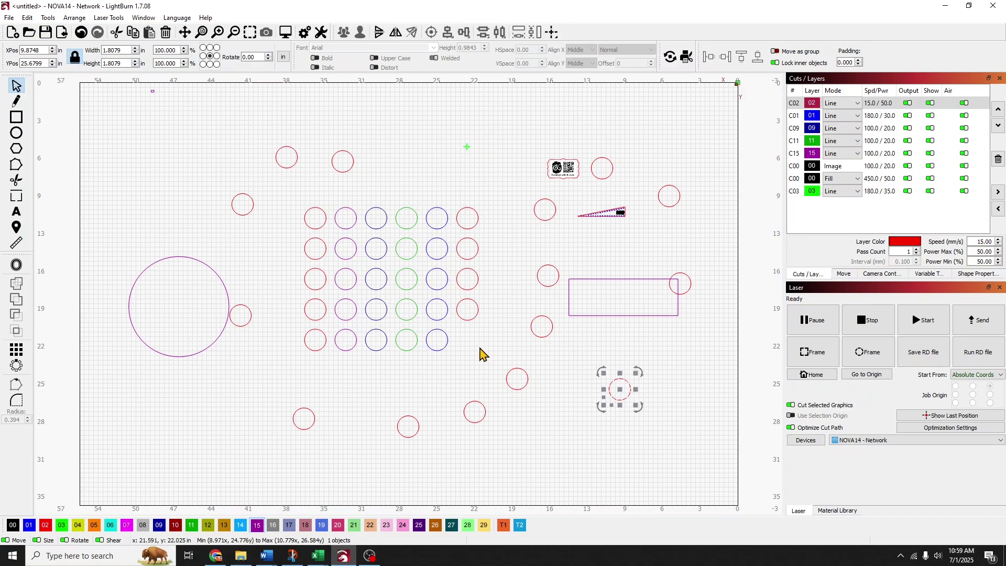
Select the five circles of the right-hand blue column and place a copy of them just right of the red column.
left_click_drag(447, 370, 432, 202)
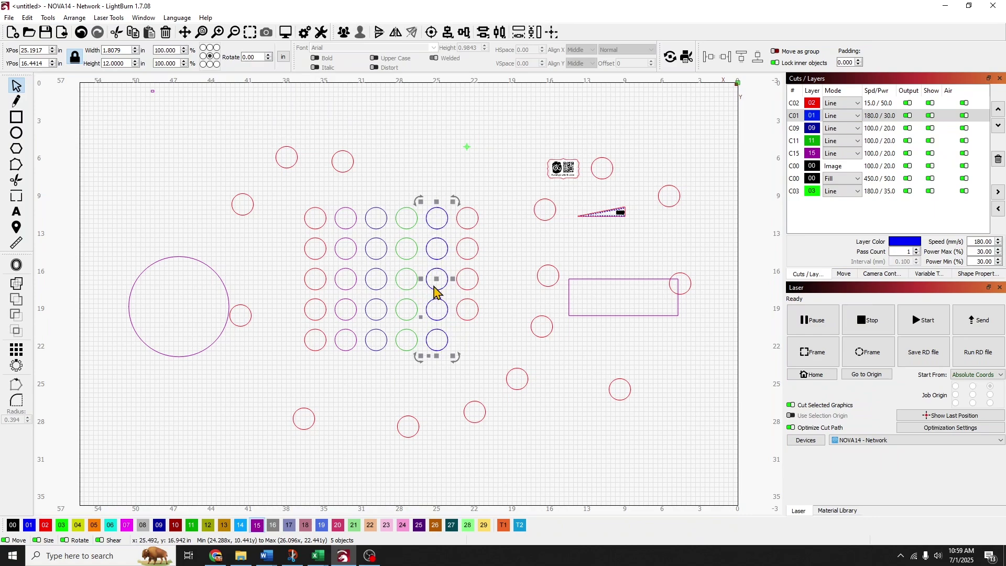
left_click_drag(438, 278, 493, 284)
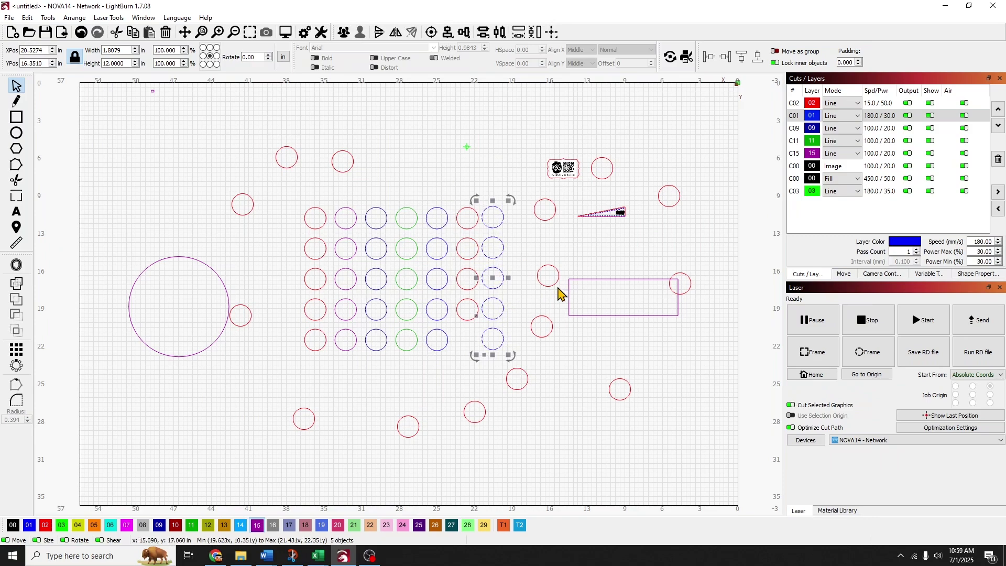
left_click(555, 387)
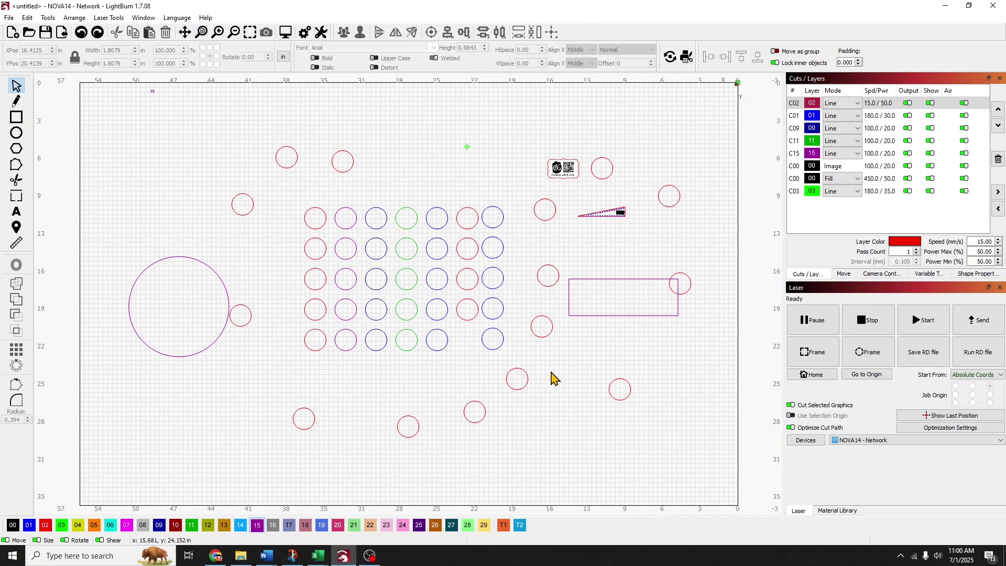
Undo the copied blue column, step back and forth through the history, and undo the last pasted circle below the rectangle.
key("ctrl+z")
key("ctrl+z")
key("ctrl+z")
key("ctrl+z")
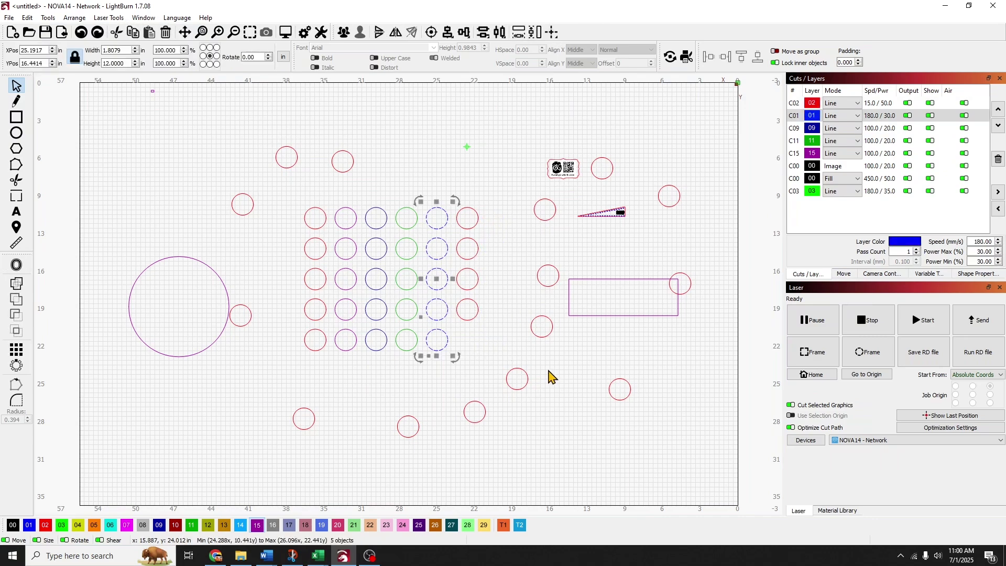
key("ctrl+z")
key("ctrl+y")
key("ctrl+y")
key("ctrl+z")
key("ctrl+z")
key("ctrl+z")
key("ctrl+z")
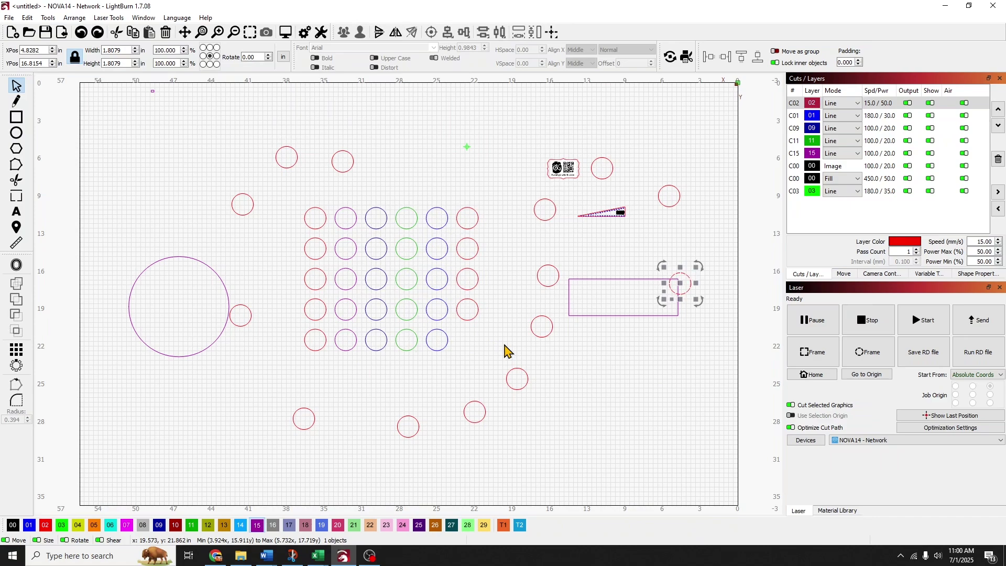
Undo and redo the pasted red circles repeatedly, ending at the circle pasted just left of the rectangle's lower edge.
key("ctrl+z")
key("ctrl+z")
key("ctrl+z")
key("ctrl+z")
key("ctrl+y")
key("ctrl+y")
key("ctrl+y")
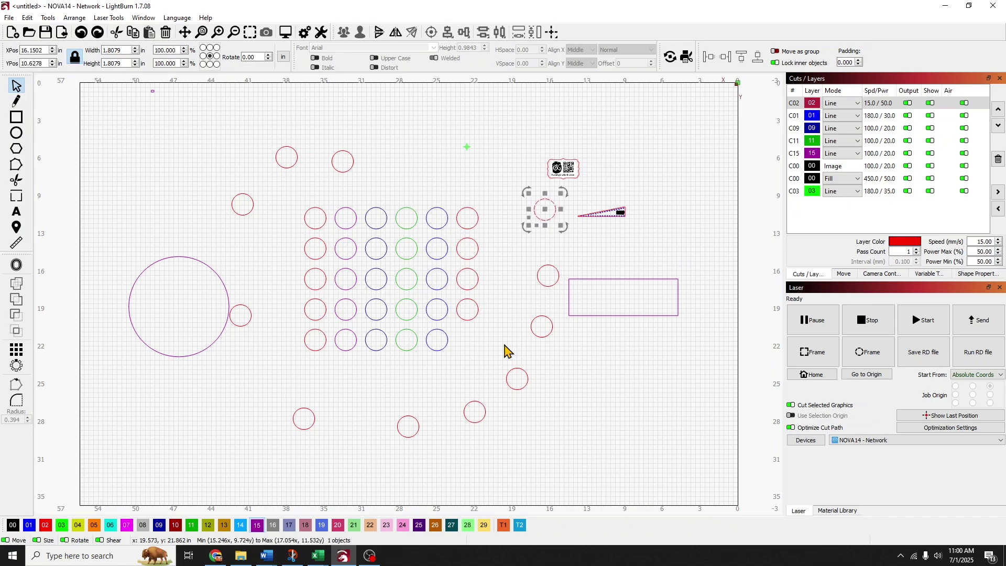
key("ctrl+y")
key("ctrl+y")
key("ctrl+y")
key("ctrl+z")
key("ctrl+z")
key("ctrl+z")
key("ctrl+z")
key("ctrl+z")
key("ctrl+z")
key("ctrl+z")
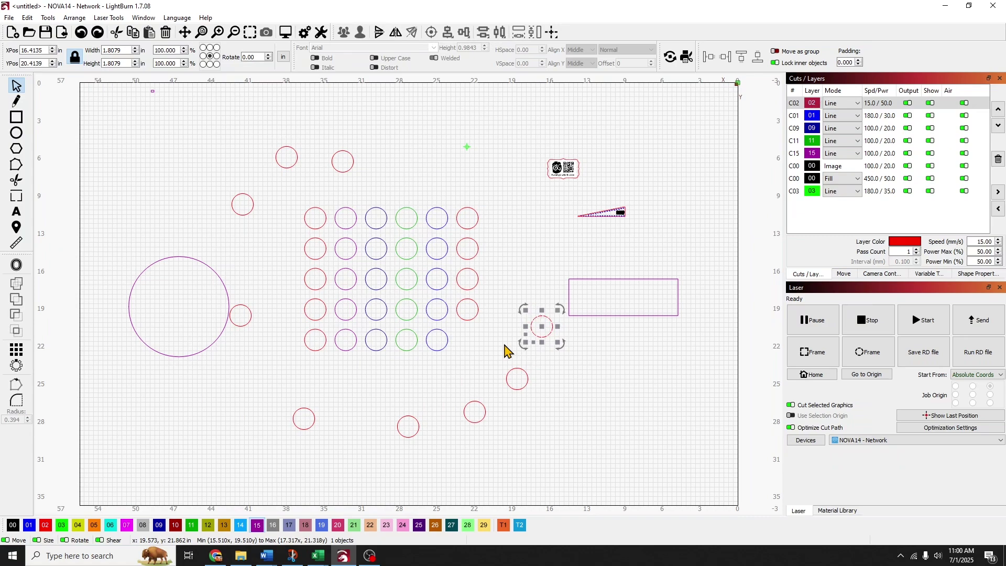
scroll(357, 350, "up", 3)
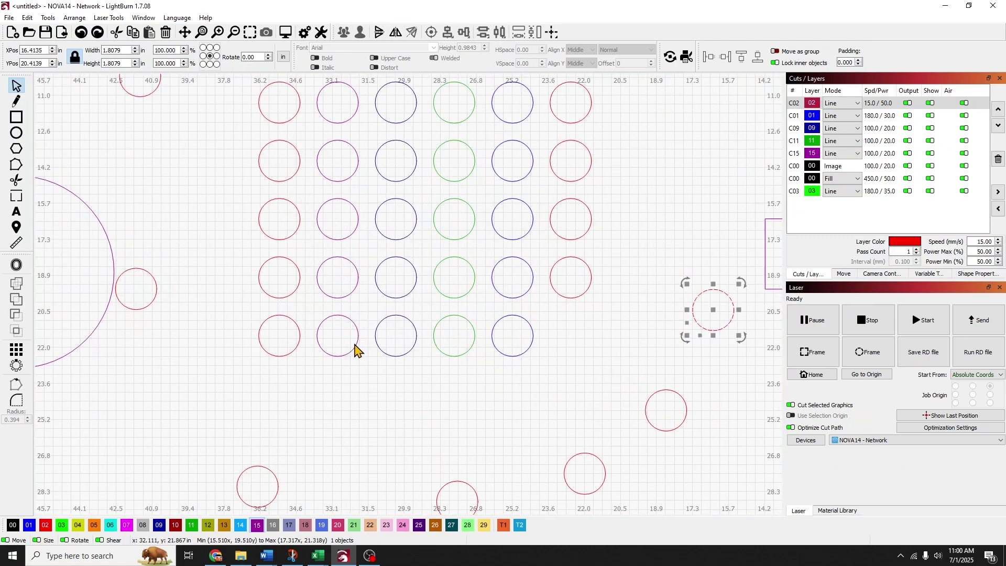
scroll(356, 351, "up", 6)
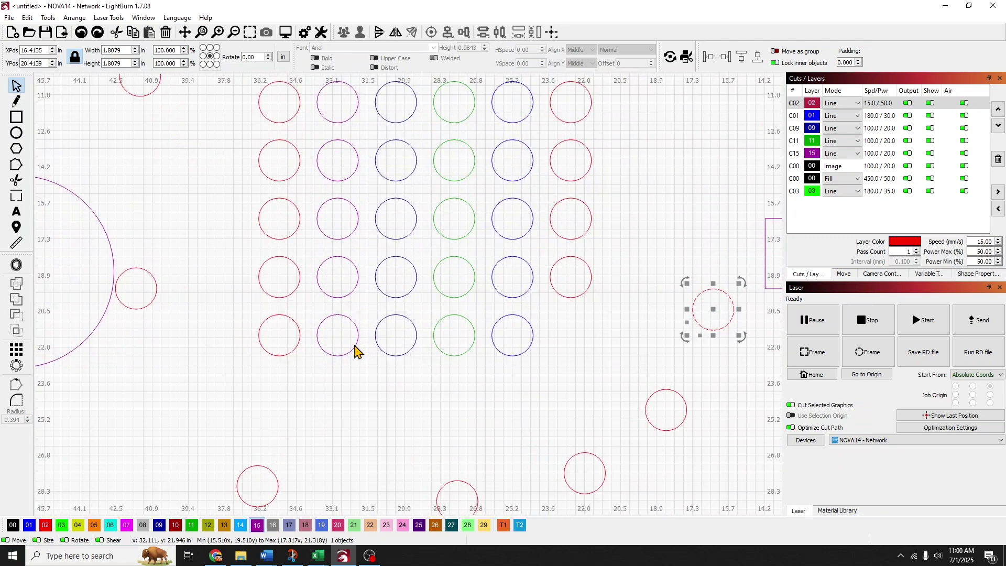
scroll(356, 350, "down", 5)
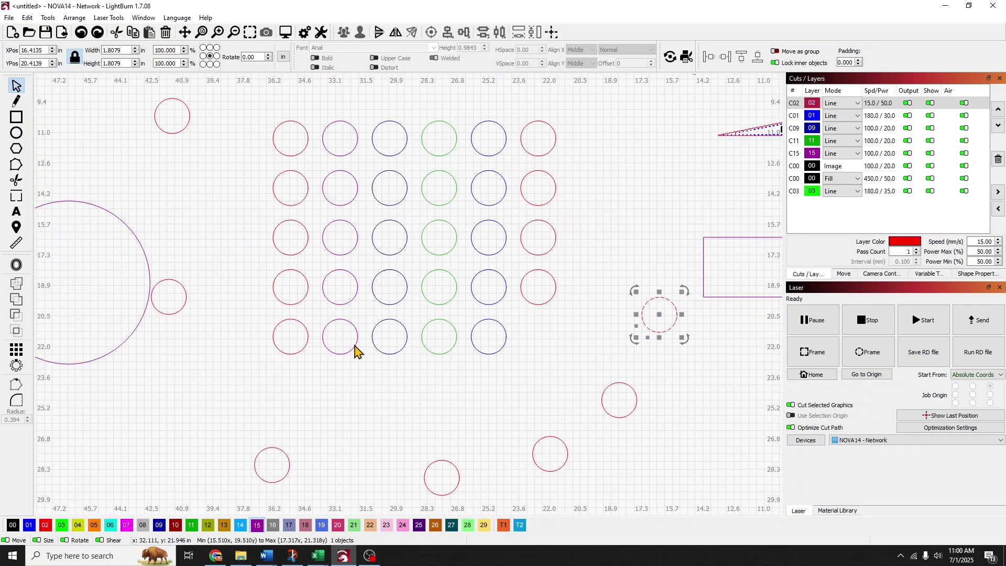
scroll(386, 332, "up", 5)
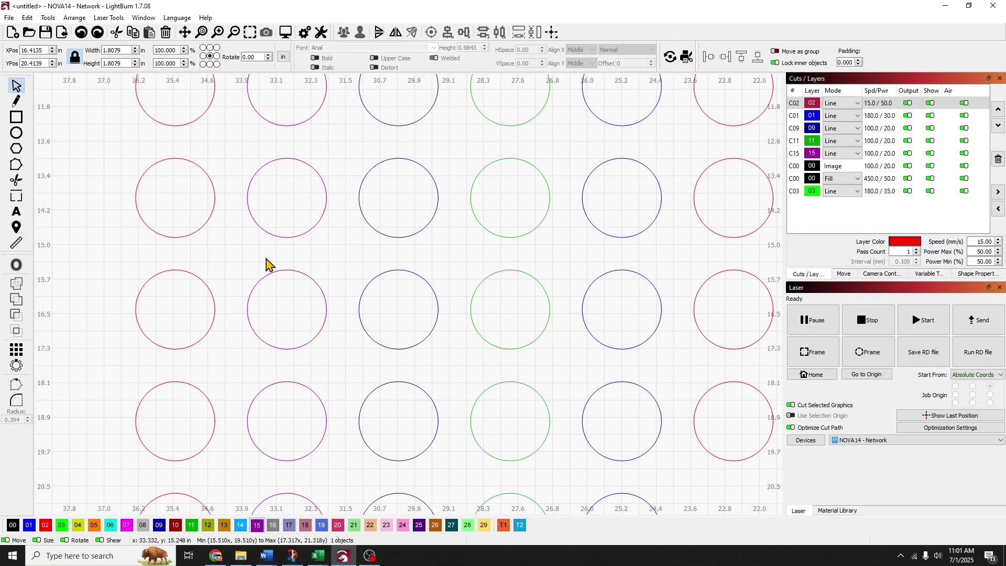
scroll(279, 270, "down", 5)
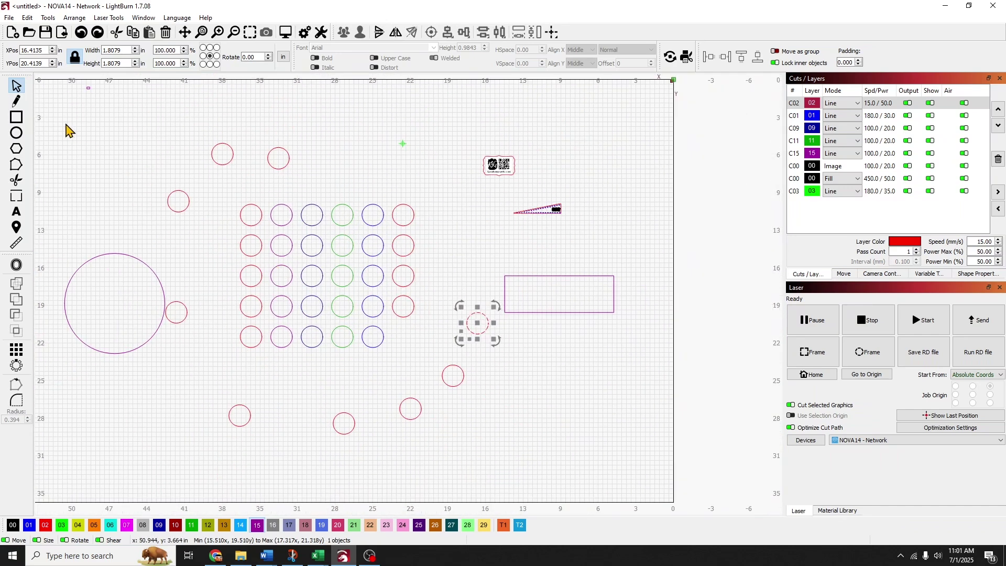
Draw rectangles of about 2.88 × 5.32 in left of the grid and 3.31 × 8.39 in over the red column, and undo the latter.
left_click(16, 117)
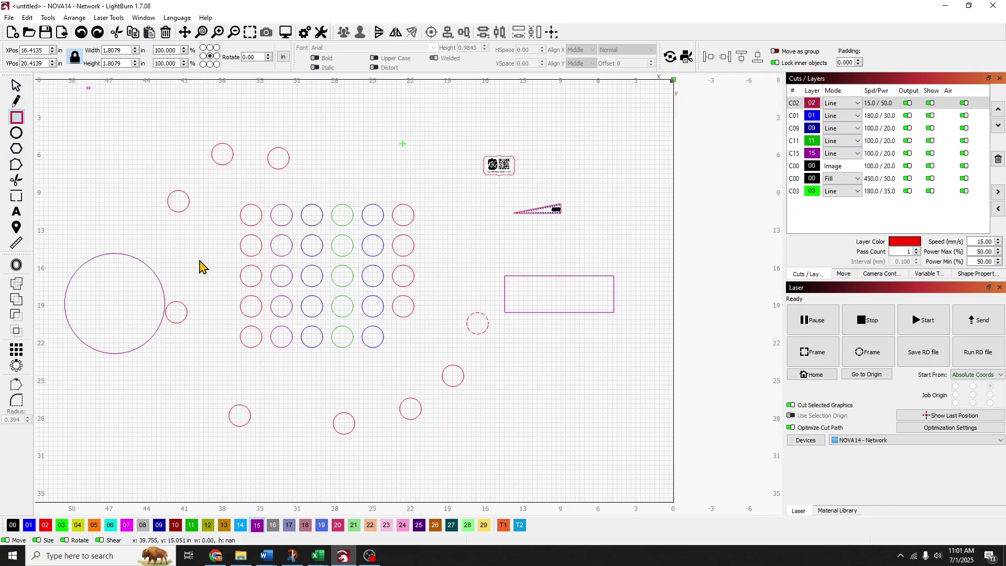
left_click_drag(234, 326, 233, 323)
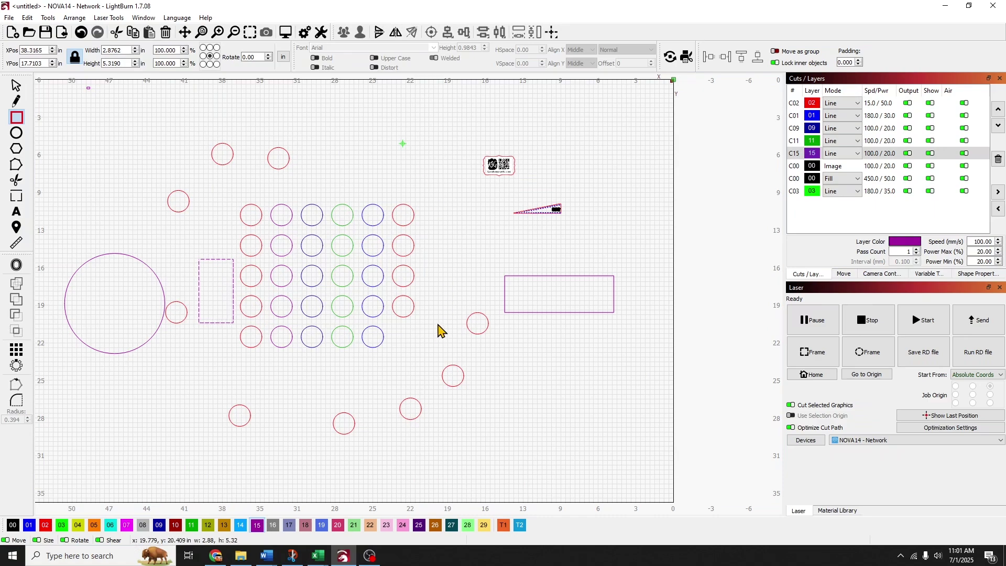
left_click_drag(427, 330, 396, 244)
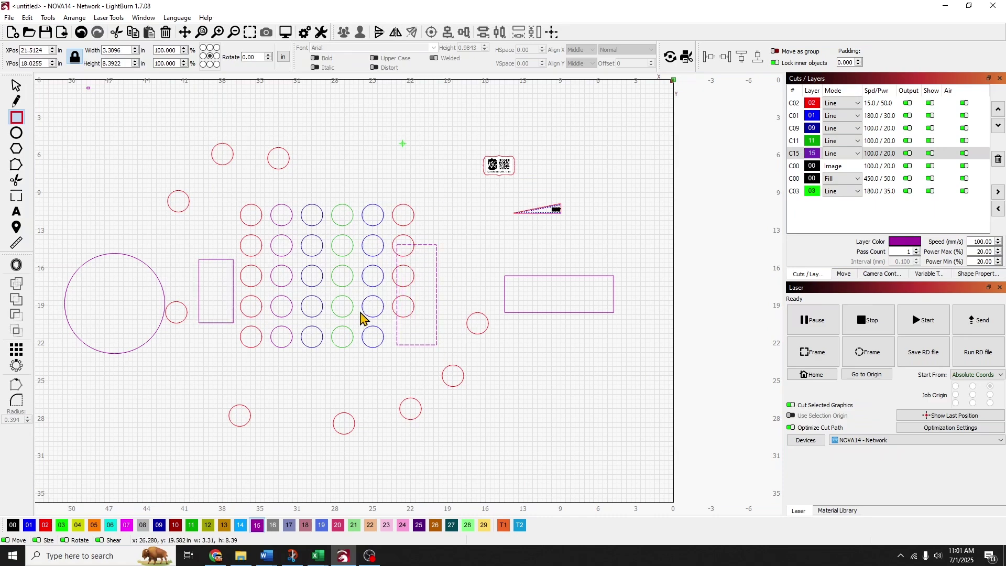
key("ctrl+z")
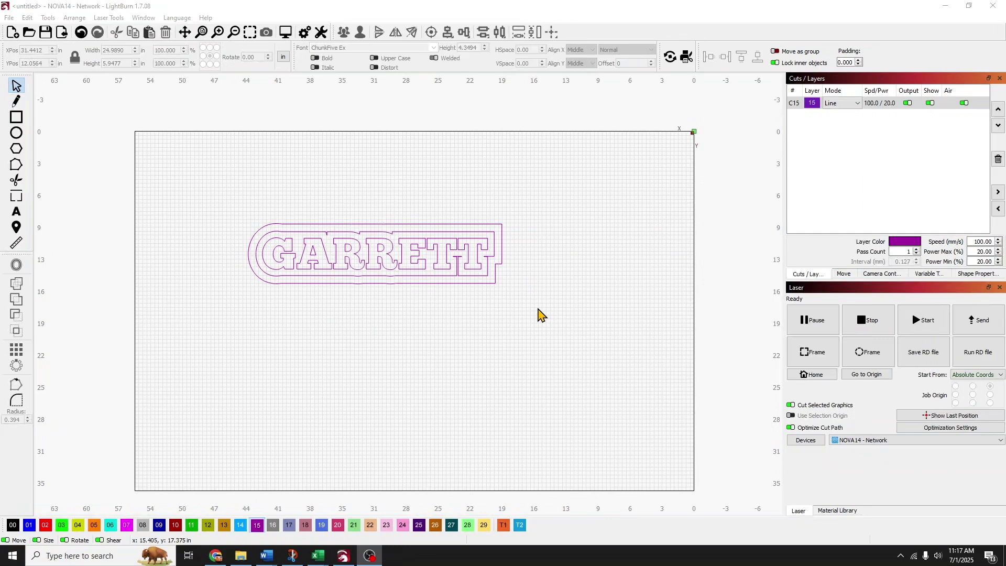
Select the whole outlined name design, clear the selection, and assign only the inner text to black layer 00.
left_click_drag(522, 295, 186, 223)
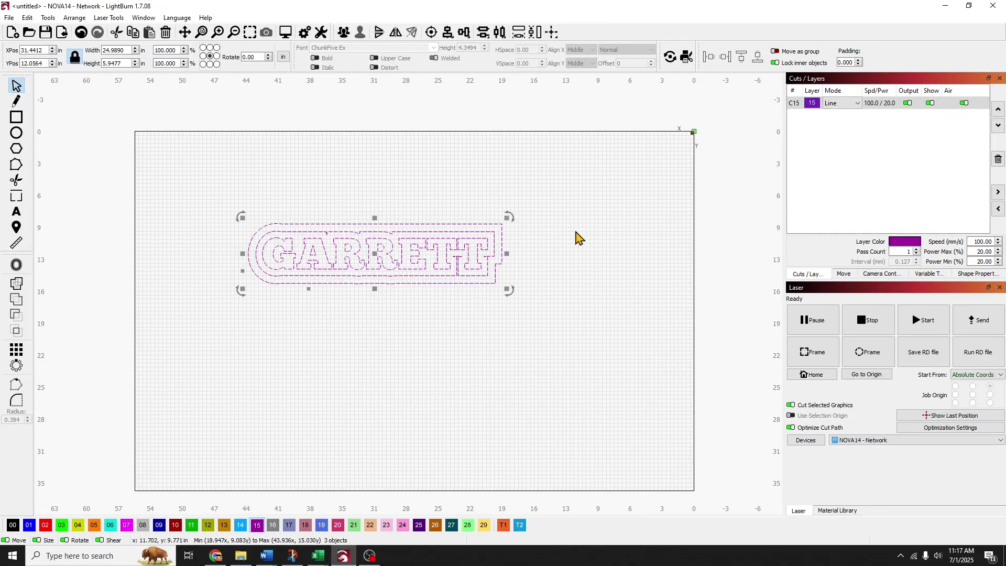
left_click(536, 295)
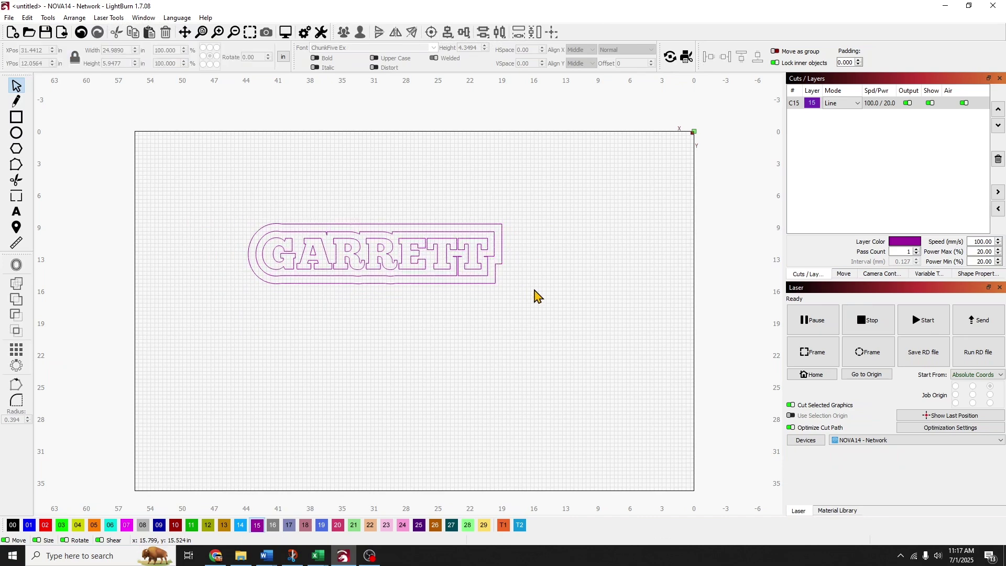
left_click(479, 262)
left_click(13, 524)
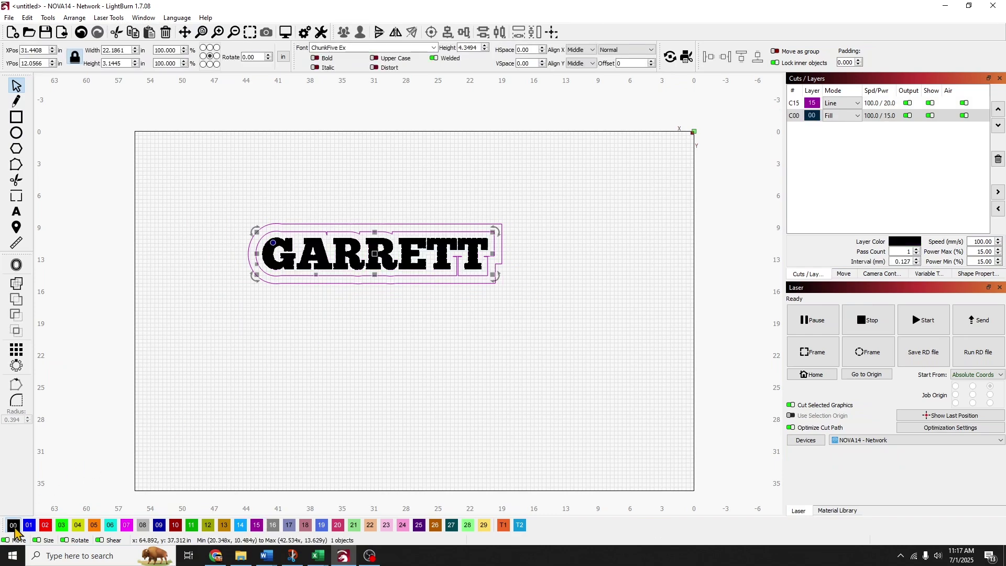
left_click(448, 363)
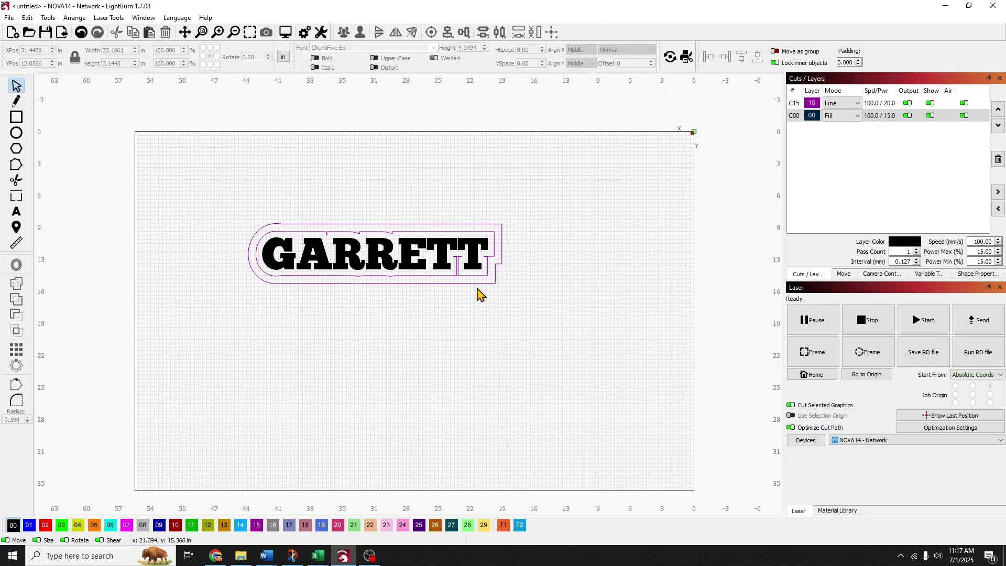
Assign the inner outline around the text to blue layer 01 and the outer outline to red layer 02.
left_click(484, 276)
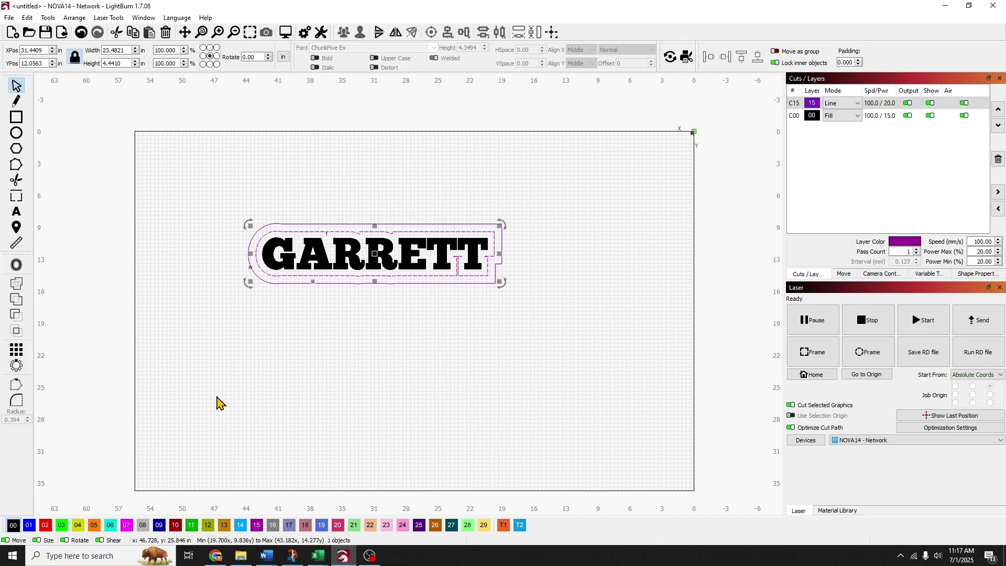
left_click(30, 525)
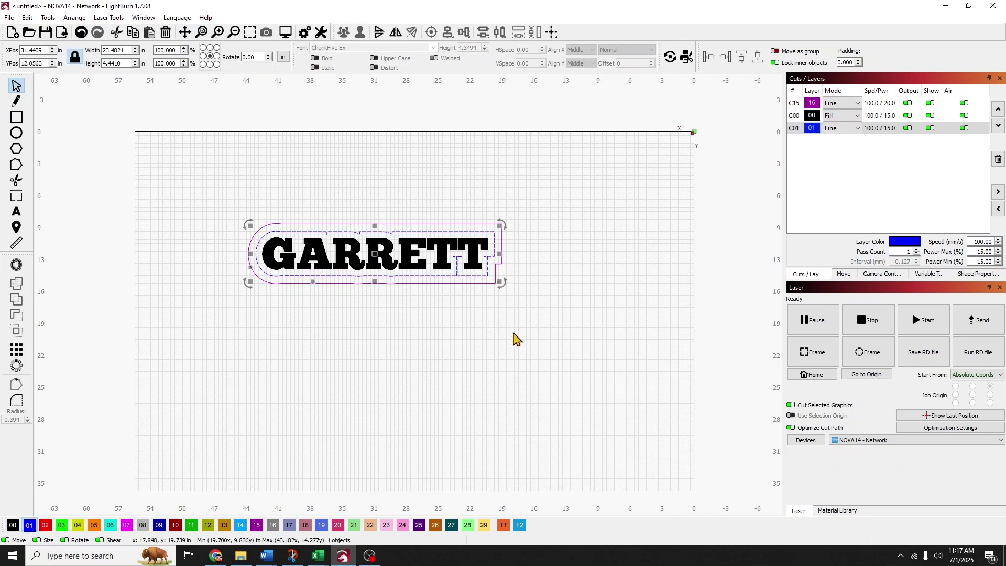
left_click(486, 283)
left_click(46, 525)
left_click(450, 373)
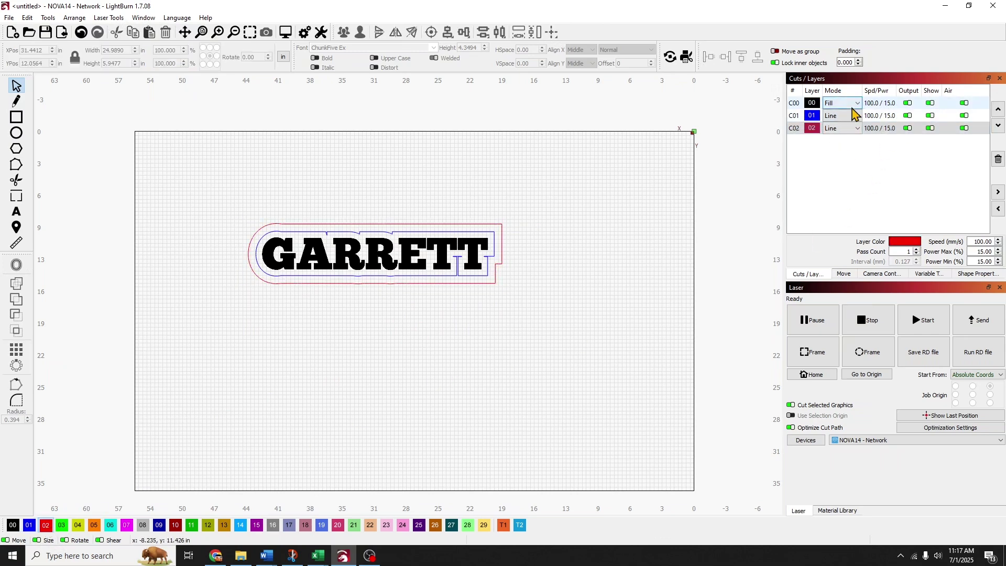
Move red layer 02 to the top of the cut order, and shift blue layer 01 up and back down to last.
left_click(997, 108)
left_click(997, 109)
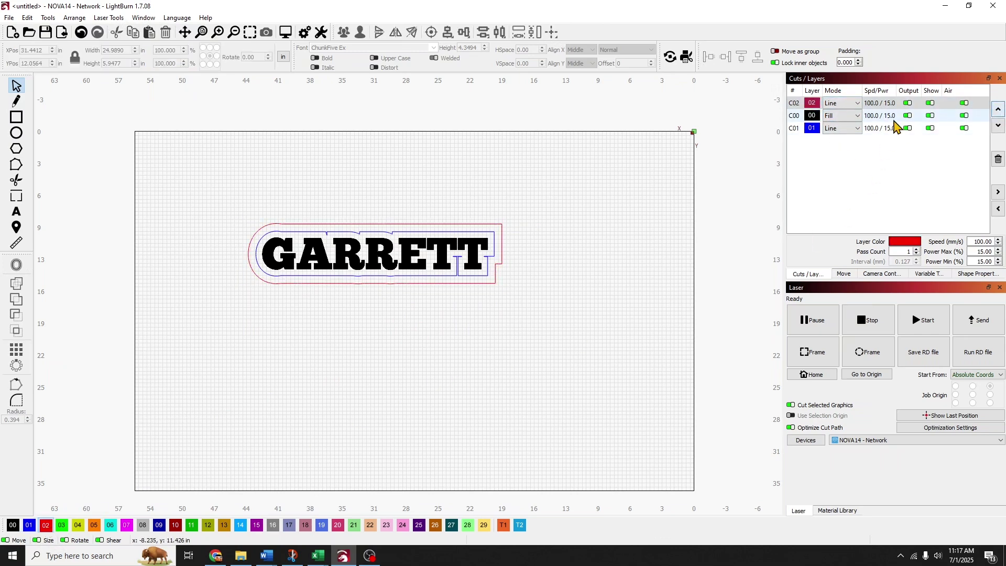
left_click(877, 130)
left_click(997, 110)
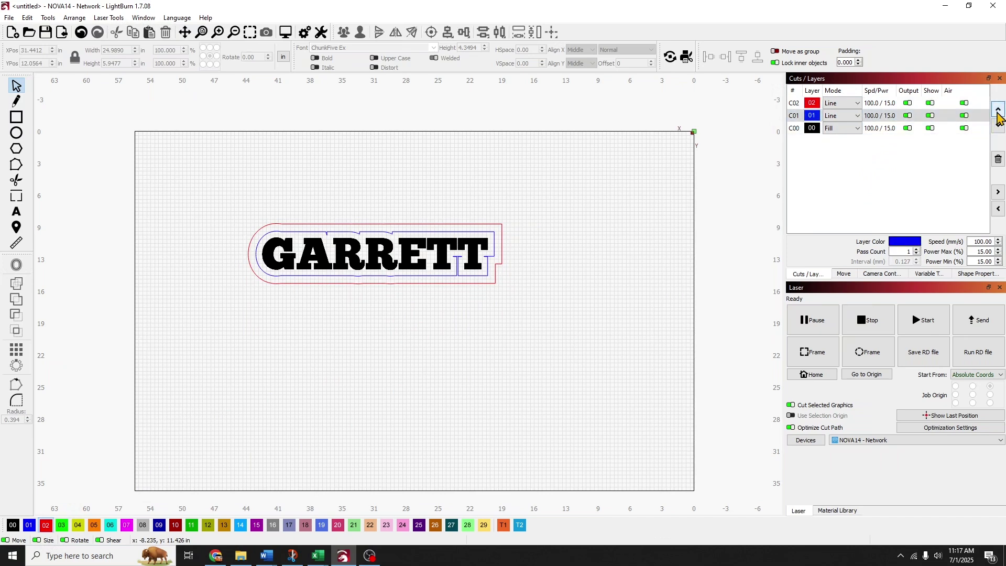
left_click(997, 108)
left_click(998, 125)
left_click(998, 124)
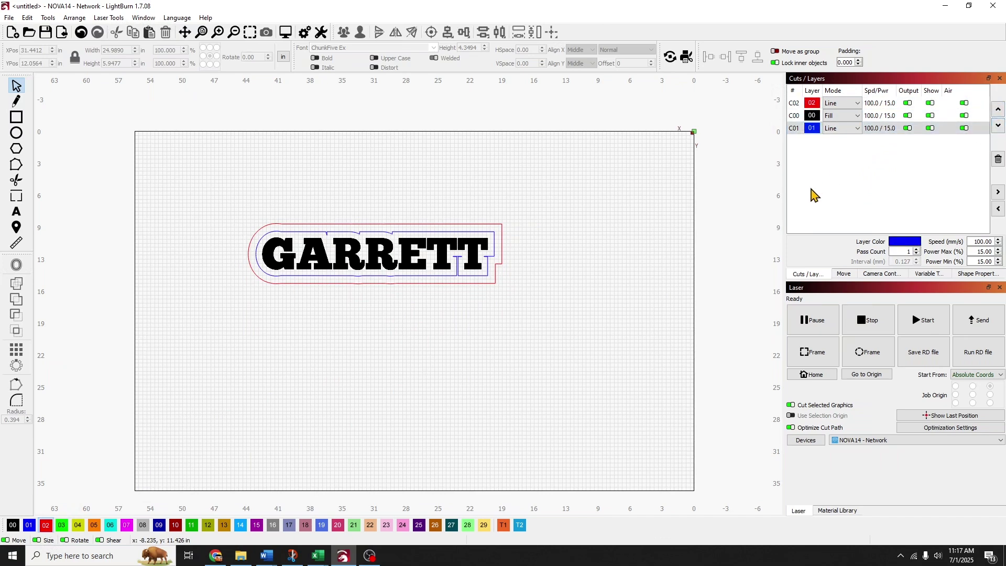
Select the black, blue and red layers in turn, and move red layer 02 to the end of the cut order.
left_click(880, 117)
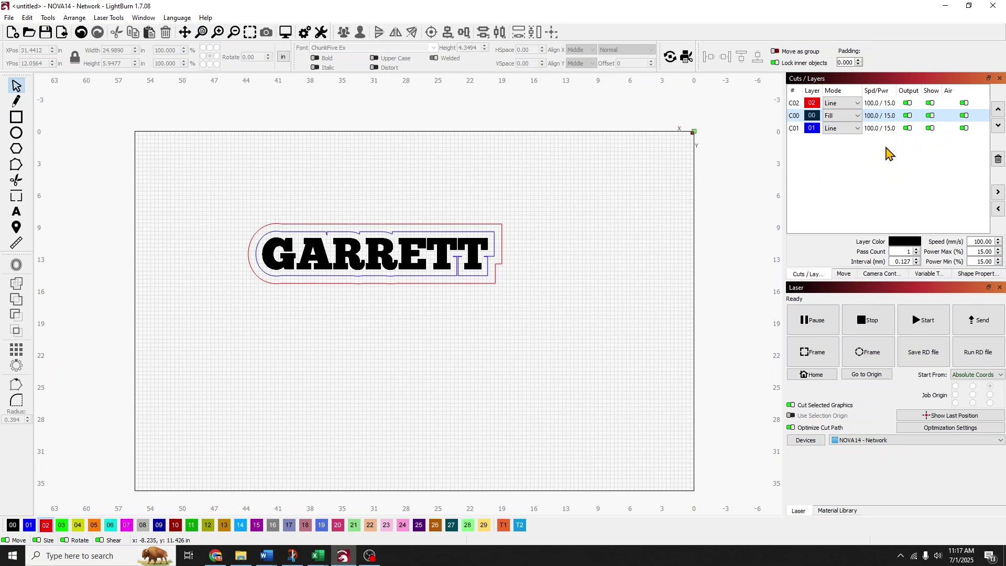
left_click(885, 128)
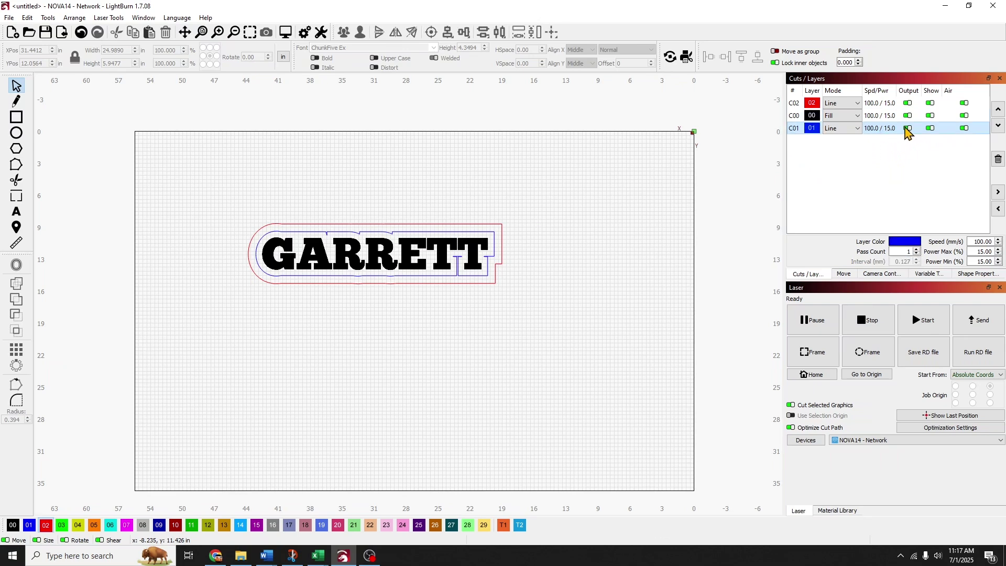
left_click(882, 104)
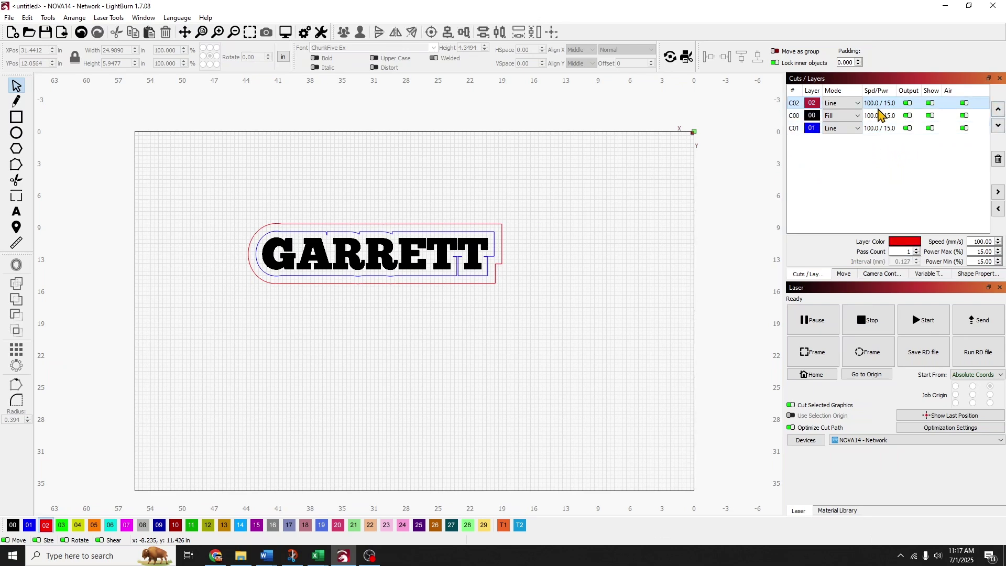
left_click(999, 126)
left_click(998, 126)
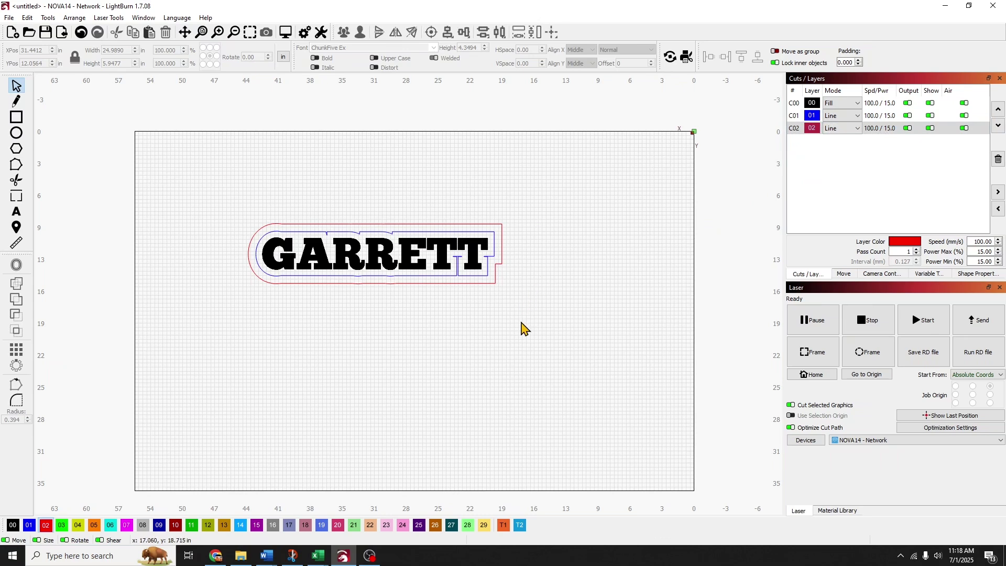
Scale the whole outlined name design down to about 11.3 in wide and move it to the lower-left corner of the work area.
left_click_drag(535, 302, 213, 189)
left_click_drag(507, 217, 368, 251)
left_click_drag(309, 270, 212, 448)
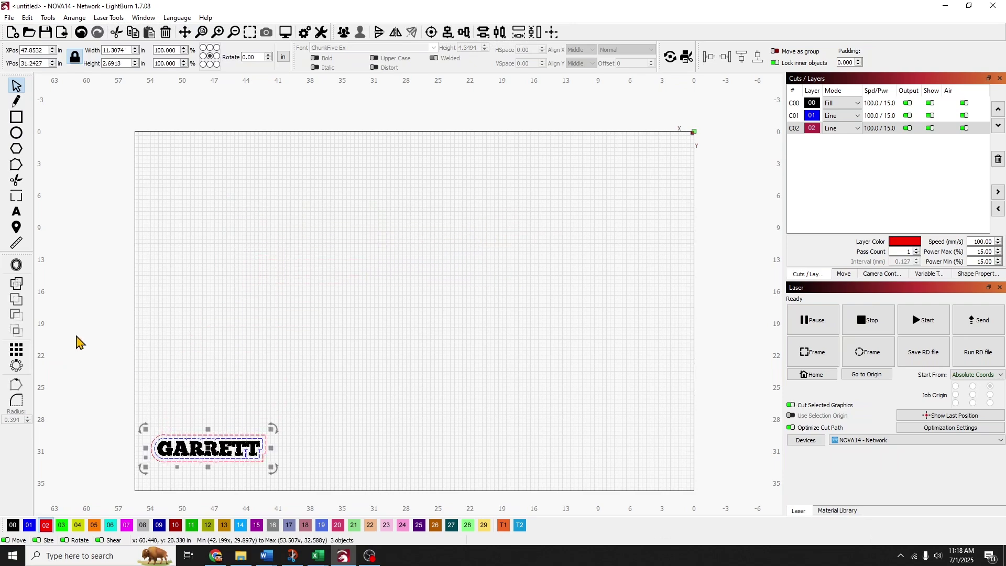
Set up a grid array of the name design with 4 columns and 6 rows.
left_click(15, 356)
left_click_drag(509, 151, 571, 173)
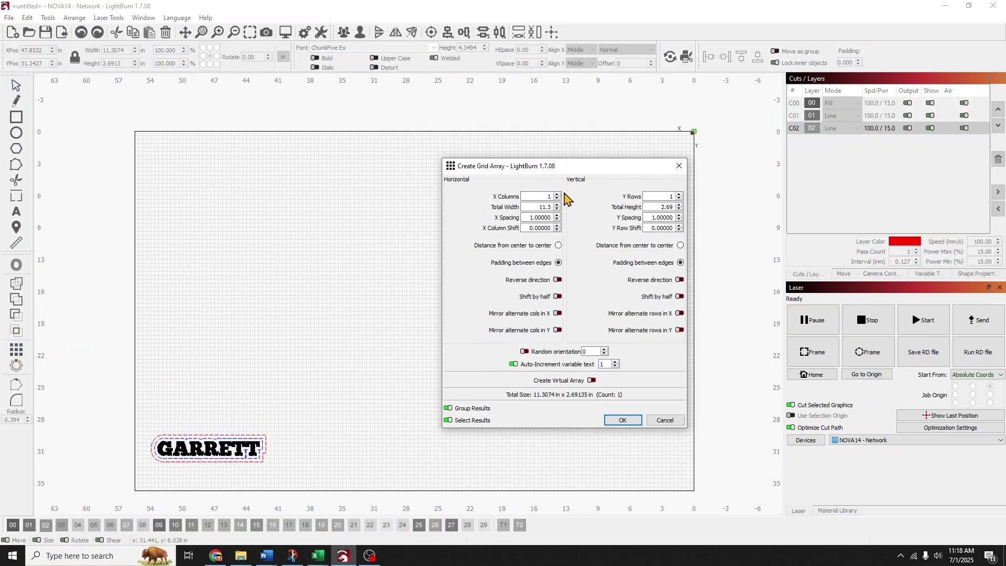
left_click(557, 193)
left_click(557, 193)
left_click(556, 193)
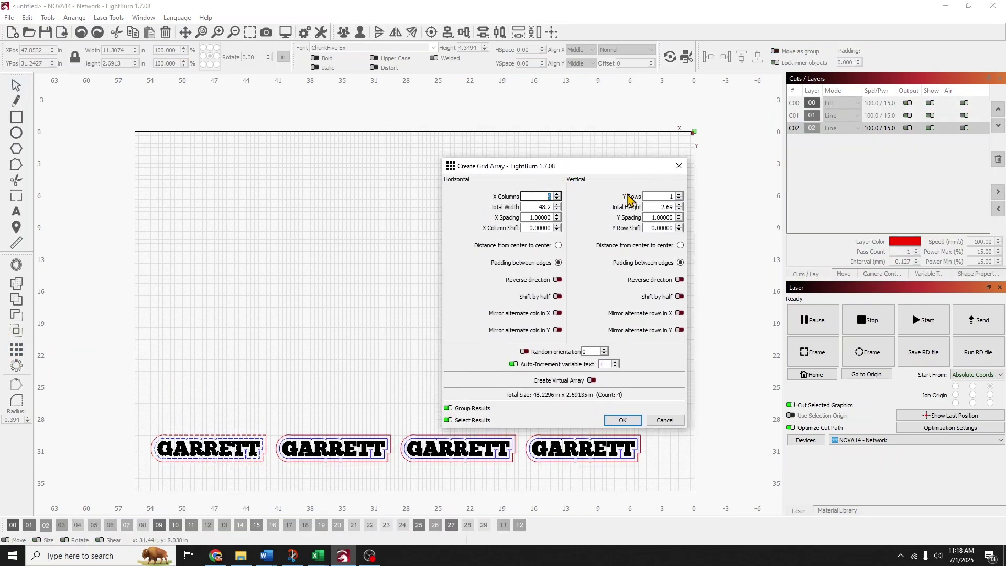
left_click(679, 194)
left_click(679, 193)
left_click(678, 194)
left_click(679, 194)
left_click(679, 194)
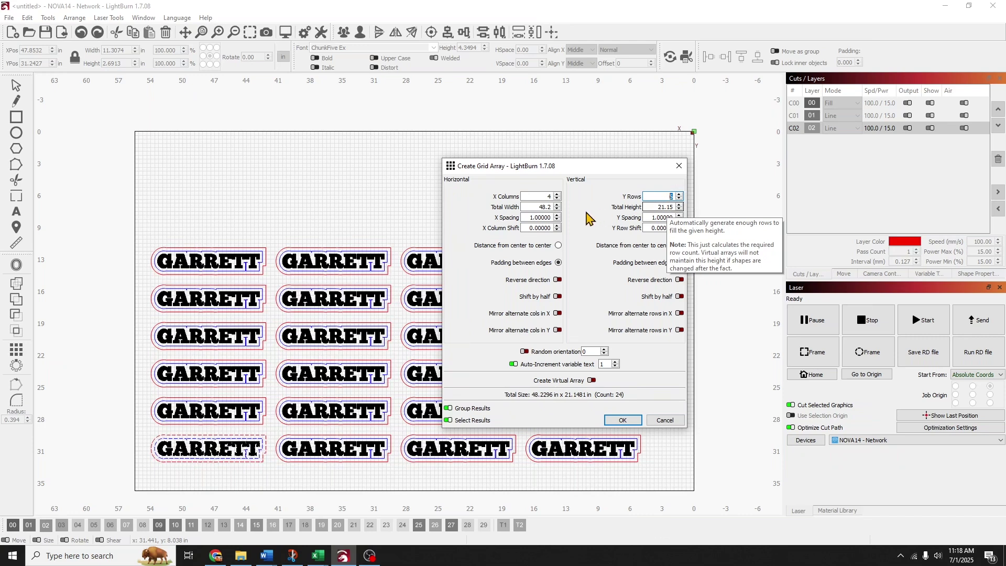
Reduce the array's X spacing to 0.72441 and tighten its Y spacing, create the grid, and clear the selection.
scroll(558, 221, "down", 7)
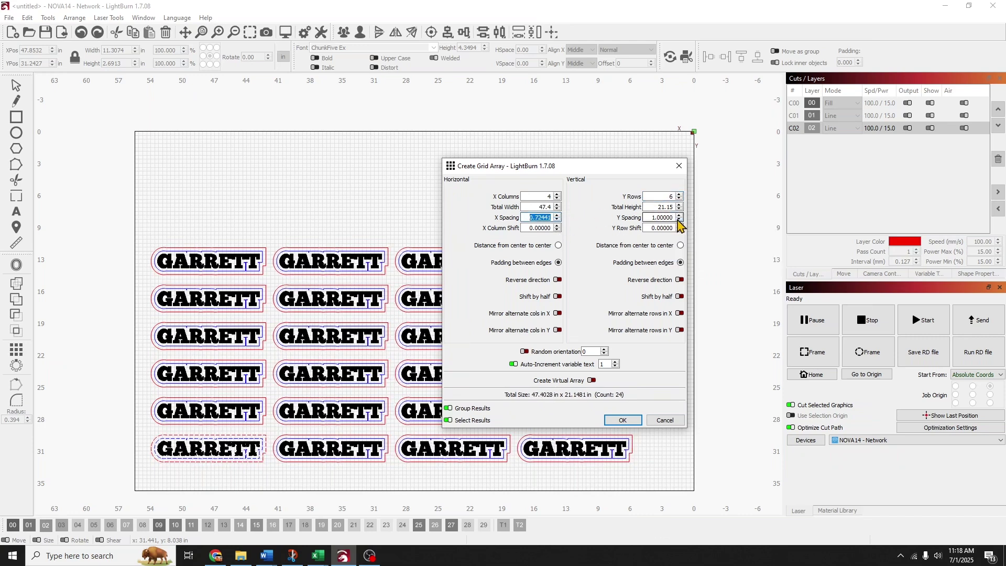
scroll(679, 222, "down", 6)
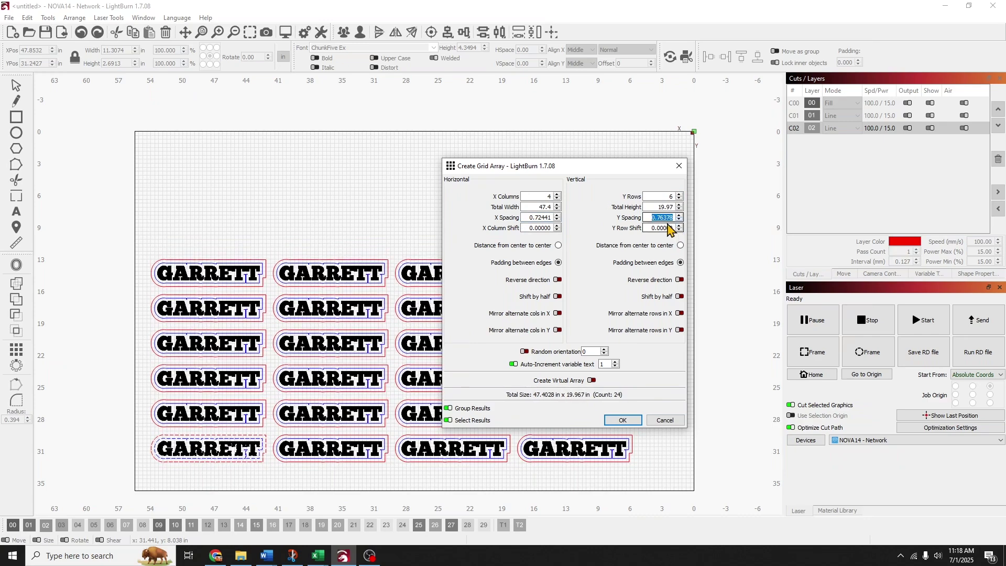
left_click(621, 420)
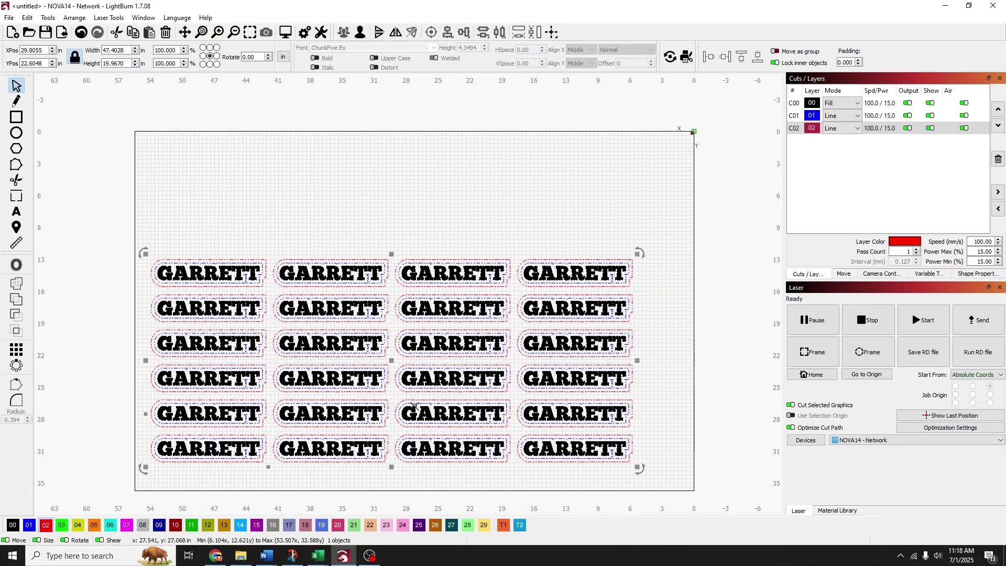
left_click(507, 234)
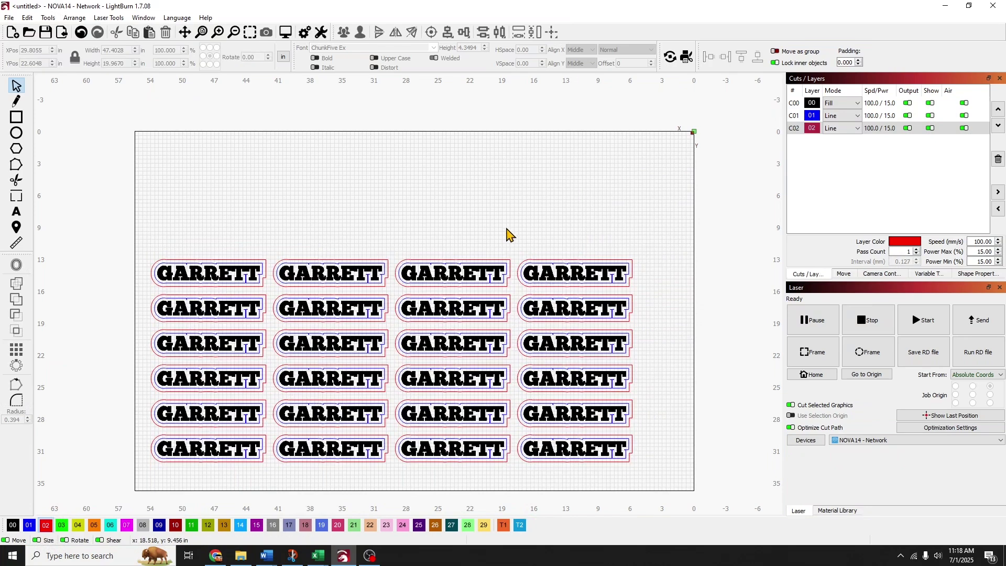
Undo the grid array and move the single name design to the middle of the work area.
key("ctrl+z")
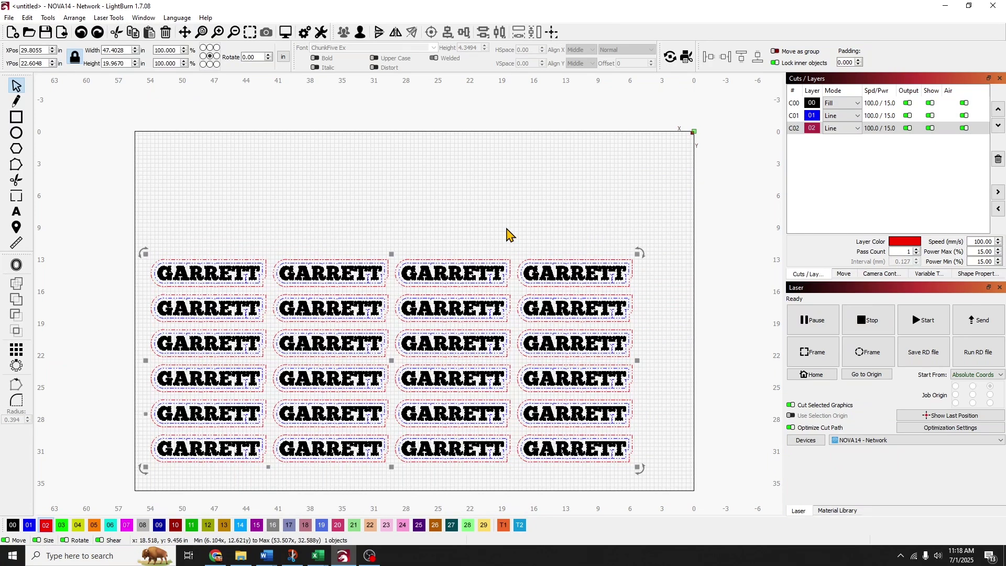
key("ctrl+z")
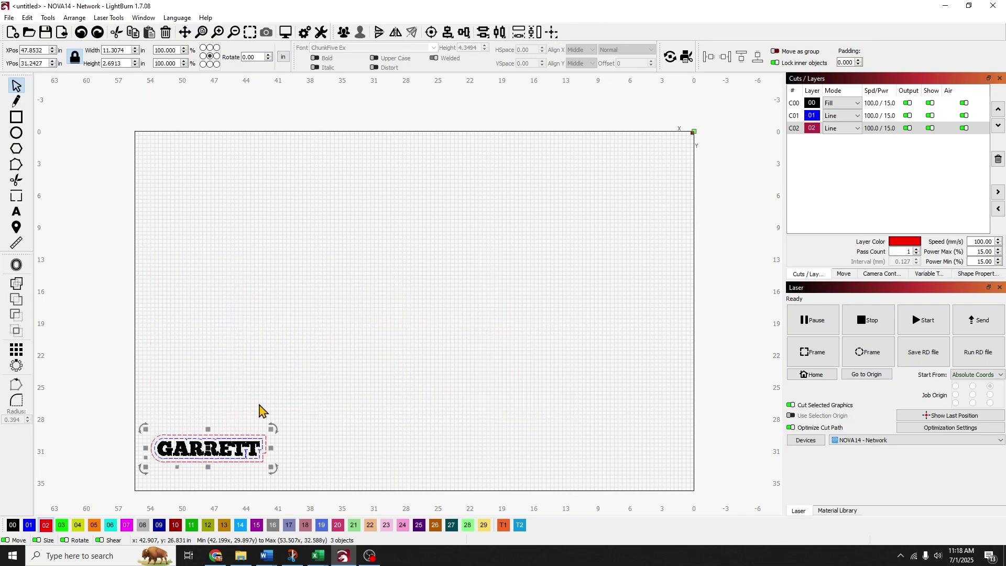
left_click_drag(223, 443, 442, 302)
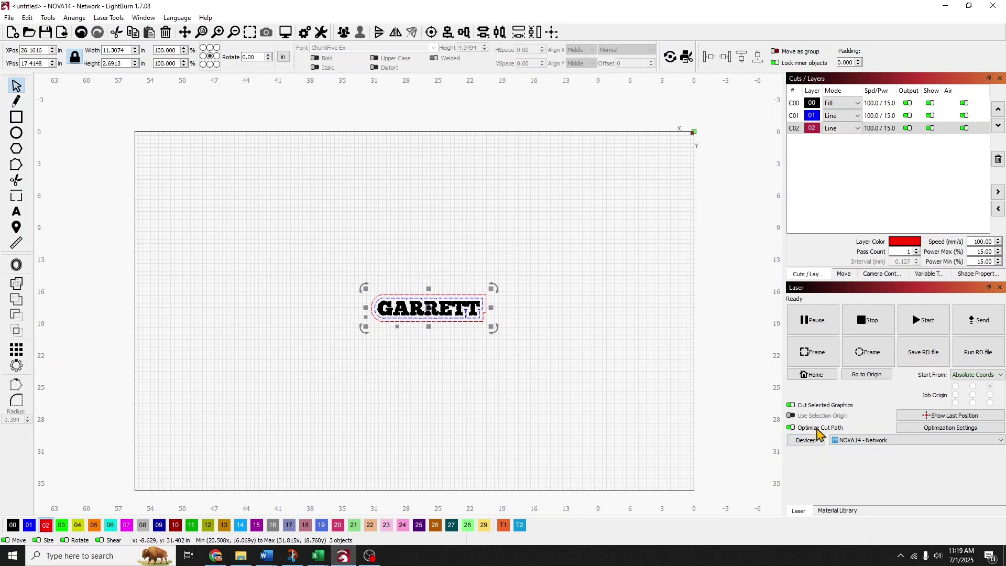
Enable removal of overlapping lines in the cut optimization settings.
left_click(926, 430)
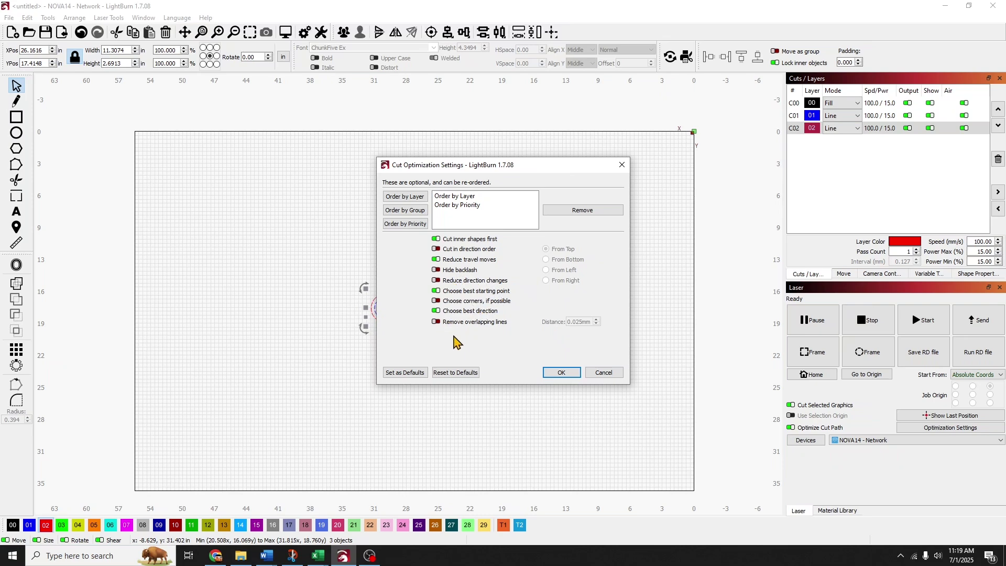
left_click(436, 322)
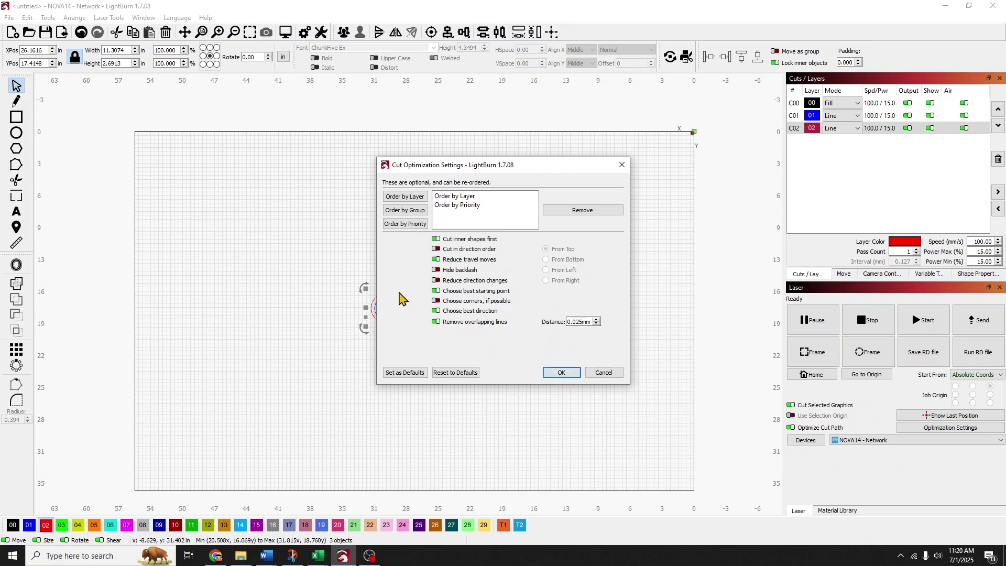
left_click(560, 373)
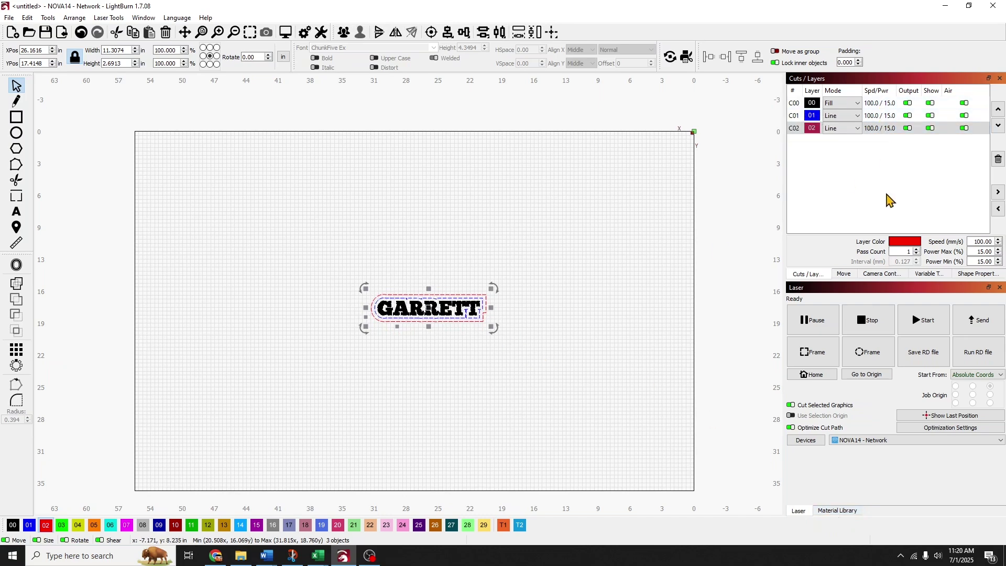
Browse the Material Library presets under 1/4 inch MDF, 1/8 inch BIRCH and 1/8 inch MDF.
left_click(835, 511)
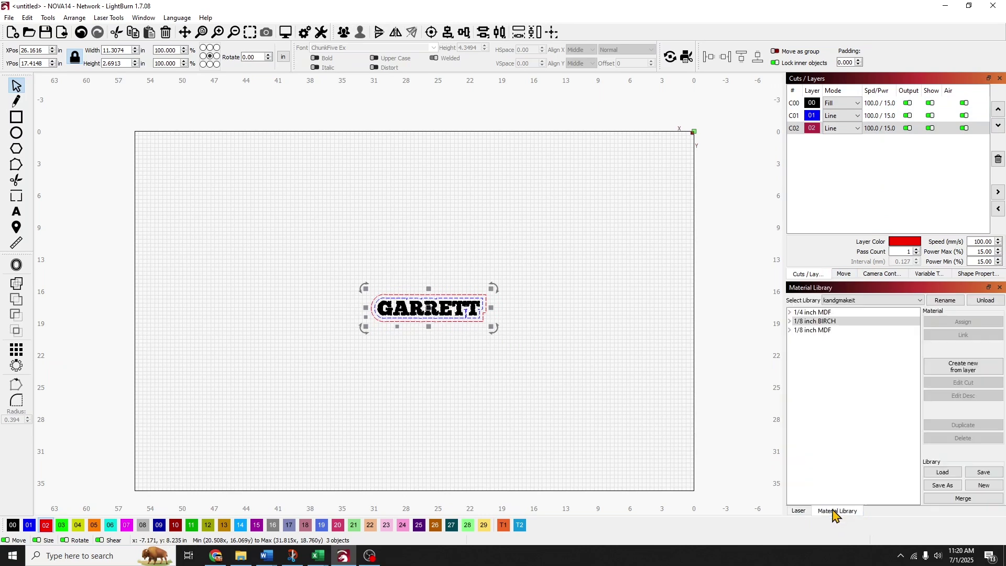
left_click(790, 313)
left_click(794, 348)
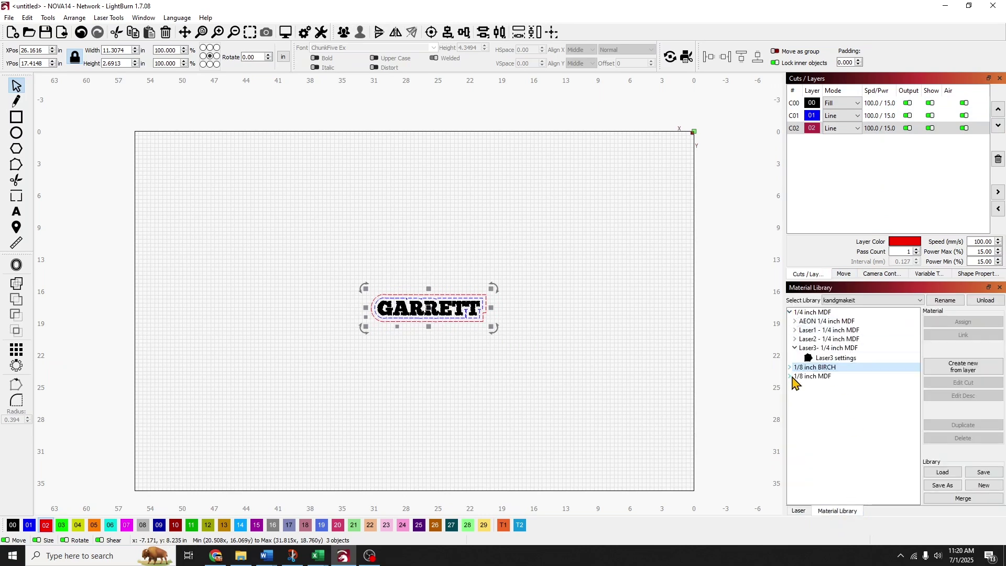
left_click(790, 367)
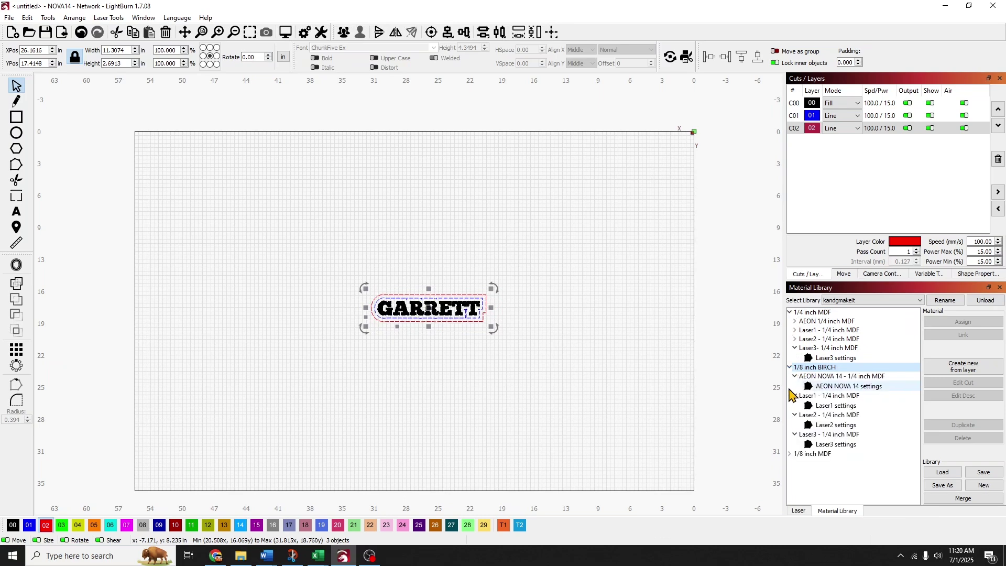
left_click(790, 454)
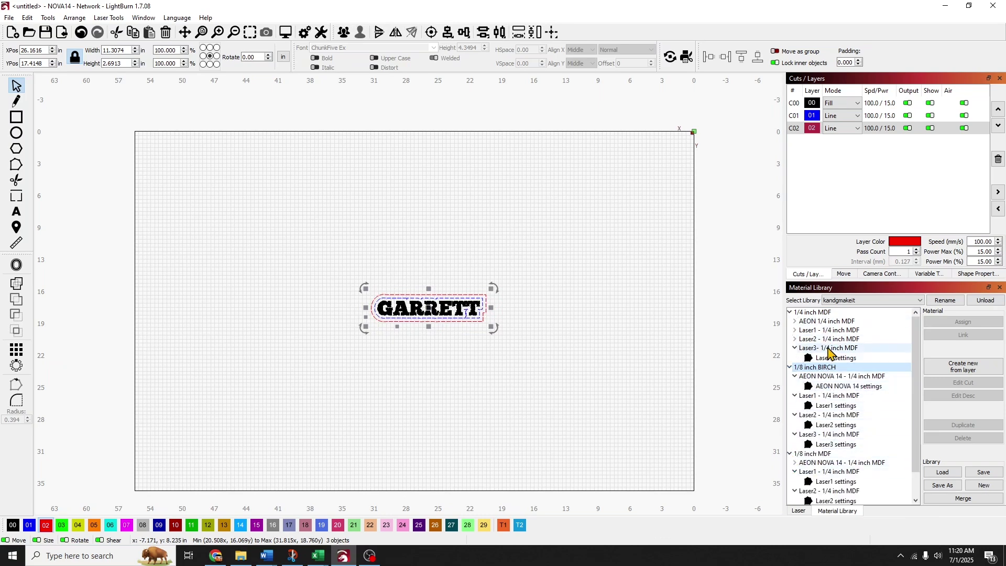
Assign the AEON NOVA 14 settings for AEON 1/4 inch MDF to the design's layers 00, 01 and 02, and clear the selection.
left_click(795, 321)
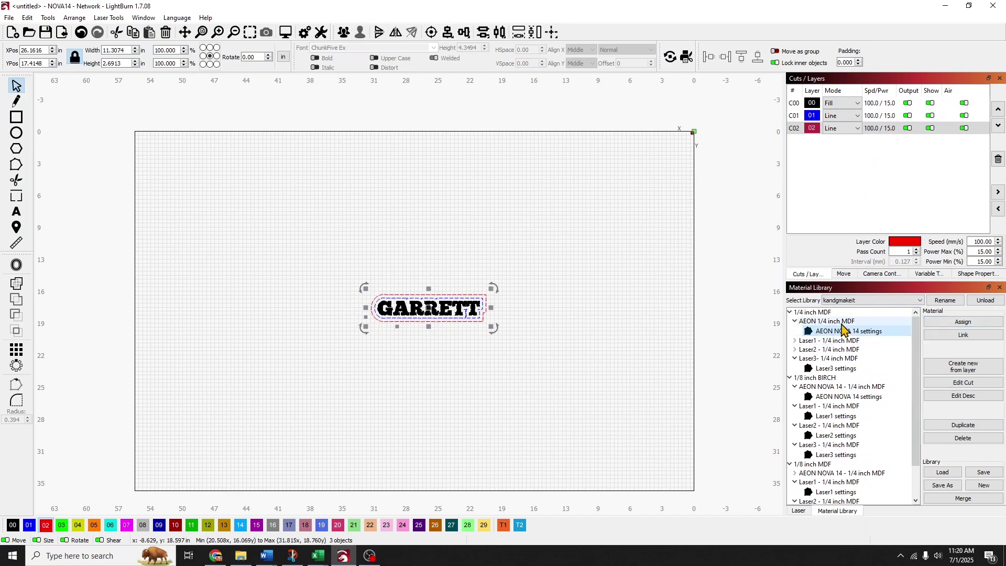
left_click(962, 322)
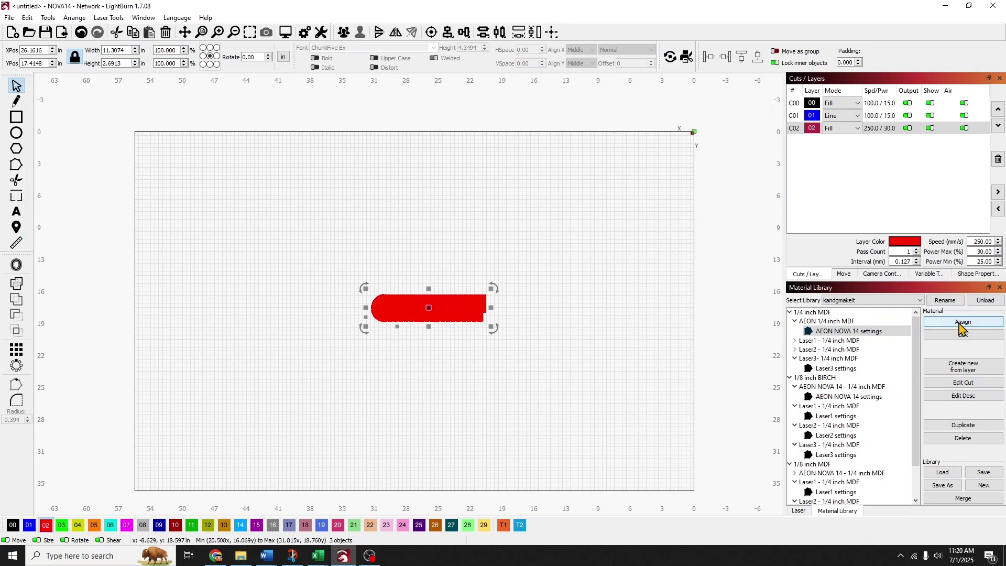
left_click(634, 320)
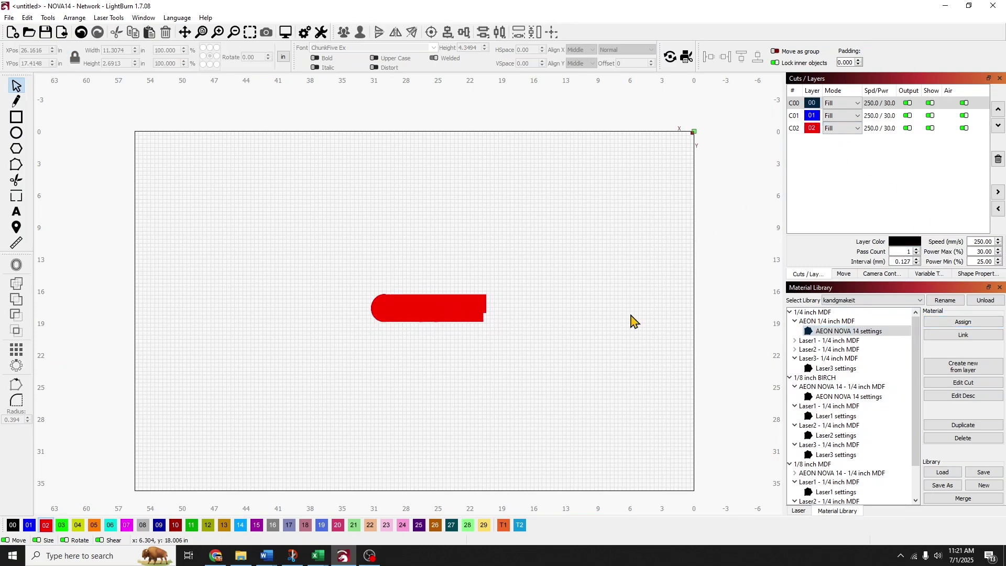
Undo the material setting assignments and the design's last move.
key("ctrl+z")
key("ctrl+z")
key("ctrl+z")
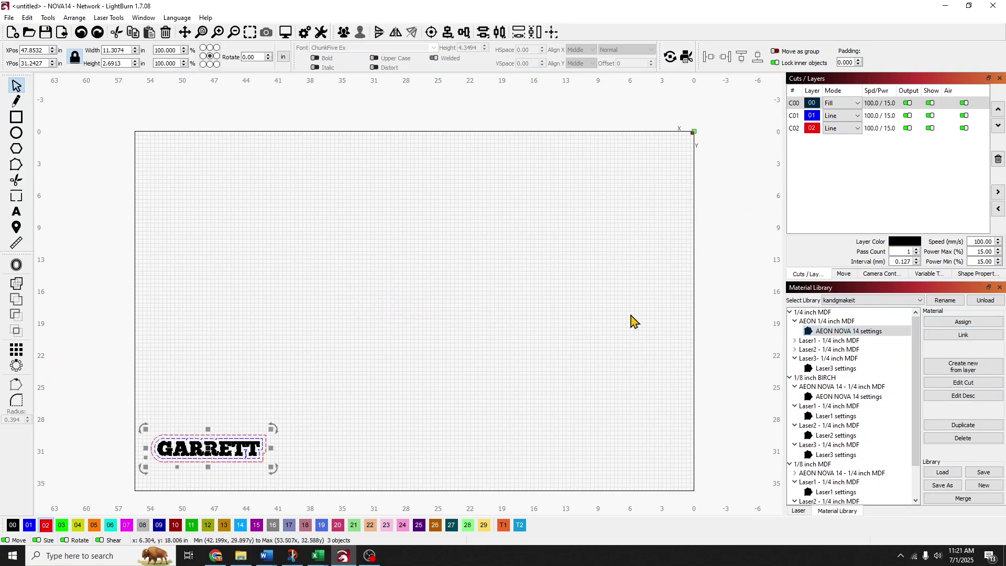
Collapse the material presets, and expand only 1/8 inch MDF with its AEON NOVA 14 entry to examine the settings per laser.
left_click(794, 321)
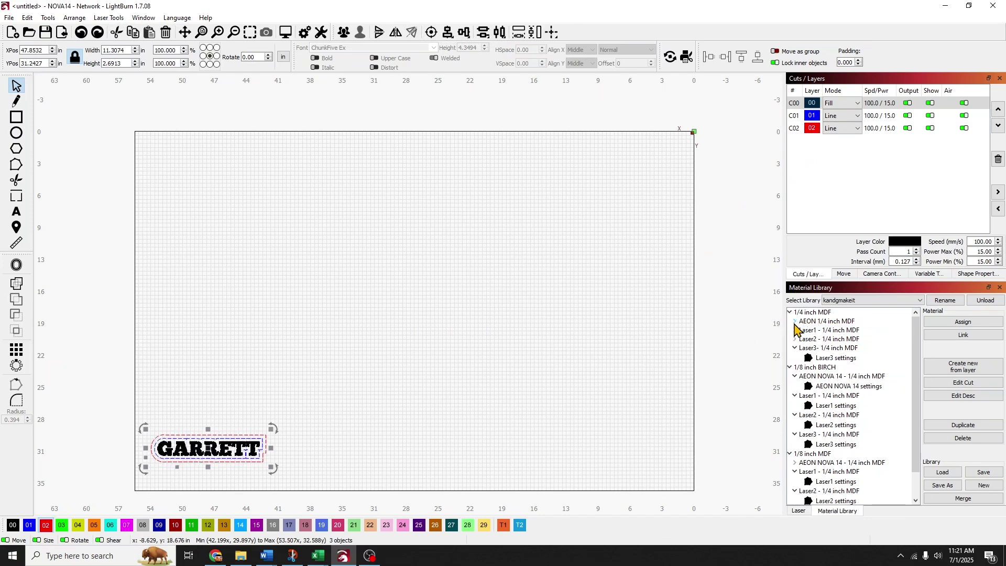
left_click(789, 367)
left_click(789, 376)
left_click(790, 312)
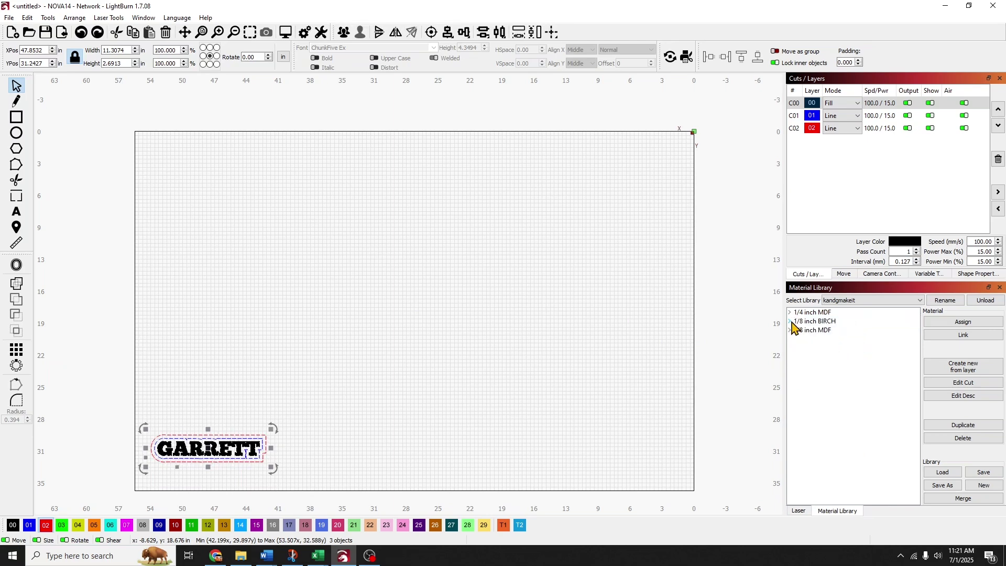
left_click(789, 330)
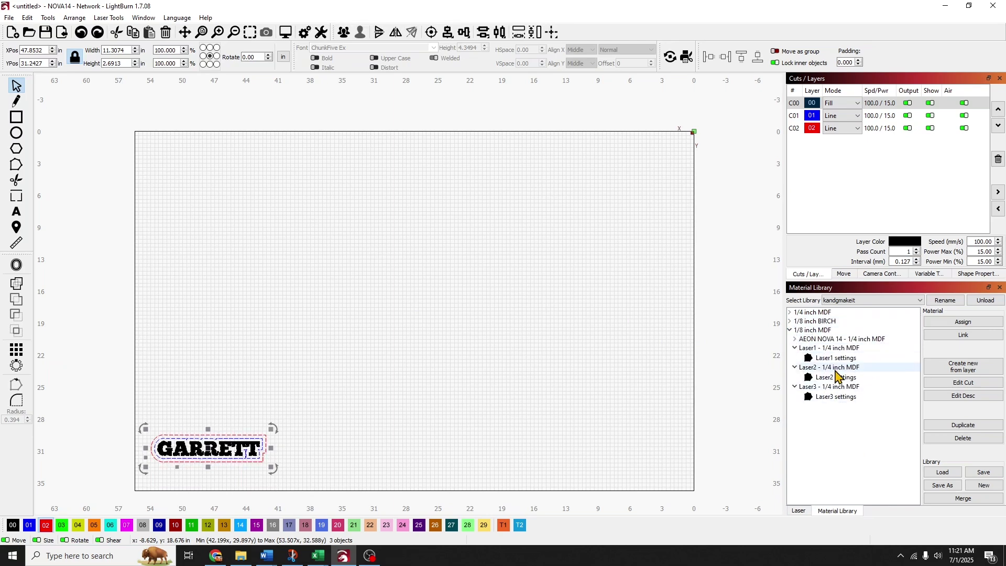
left_click(795, 338)
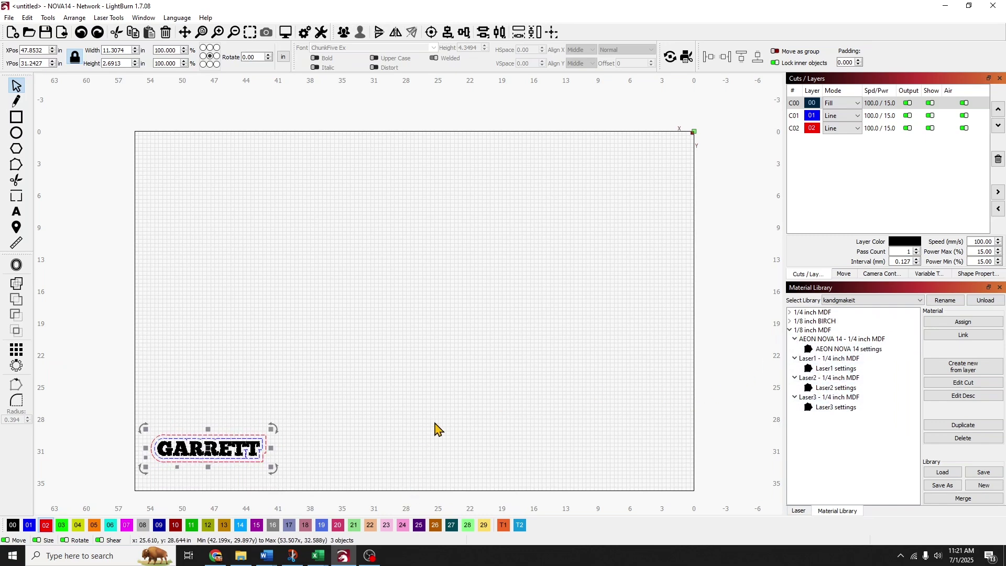
Return to the laser controls, look over the Print and Cut commands, and clear the selection.
left_click(795, 511)
left_click(110, 18)
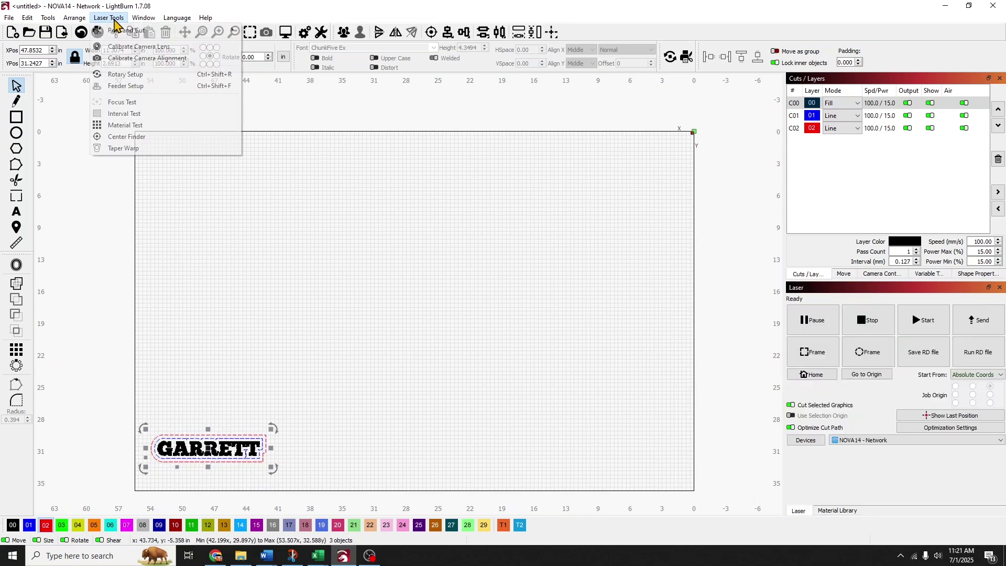
mouse_move(124, 35)
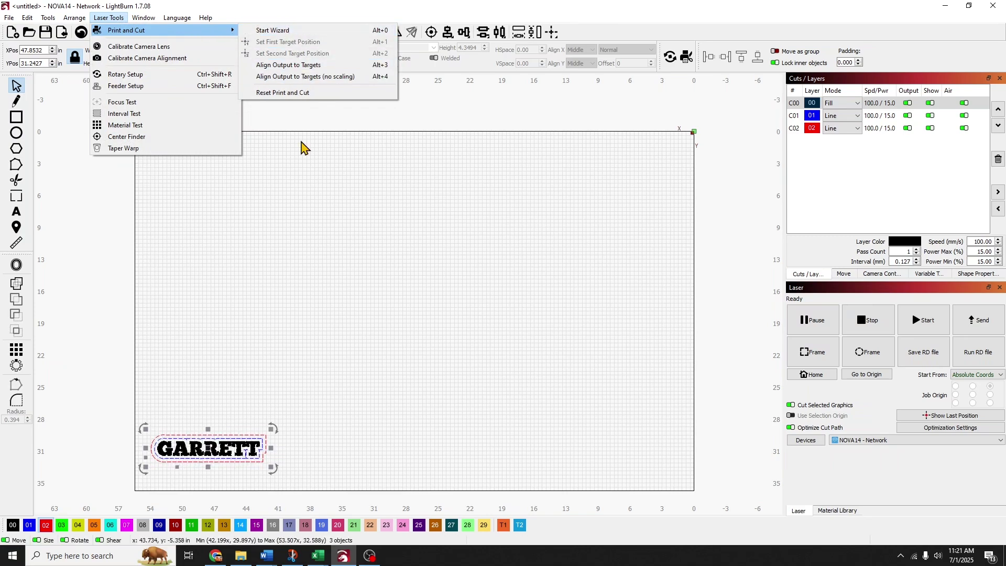
left_click(270, 154)
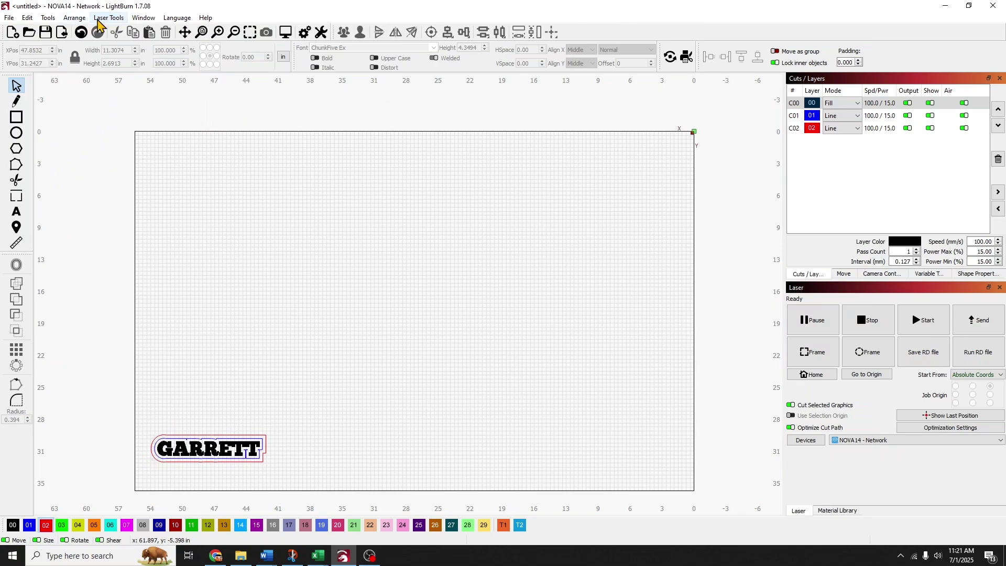
Place two REG MARKS graphics from the kandgmakeit Art Library on the work area and close the library.
left_click(143, 19)
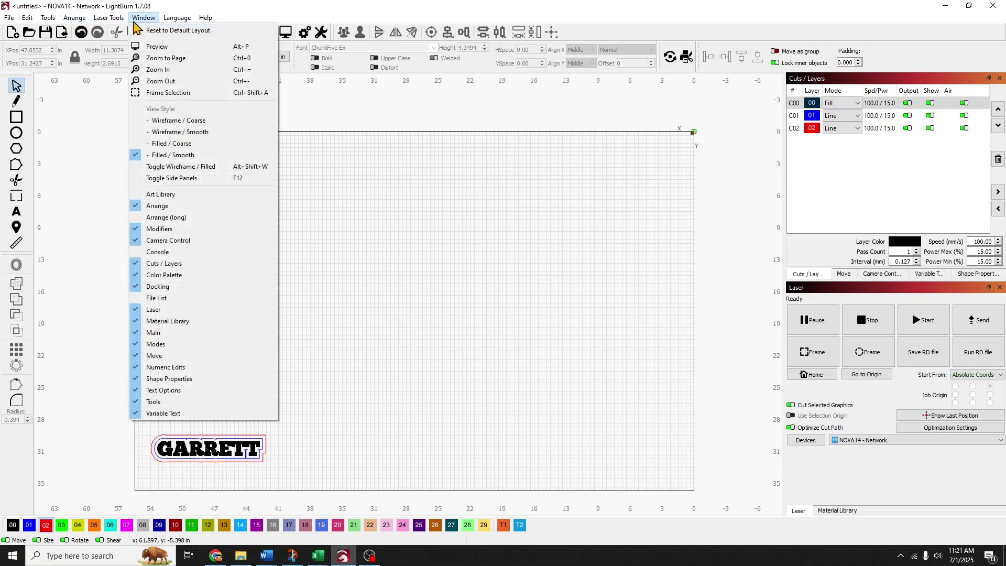
left_click(172, 195)
left_click_drag(174, 158, 479, 275)
left_click(469, 254)
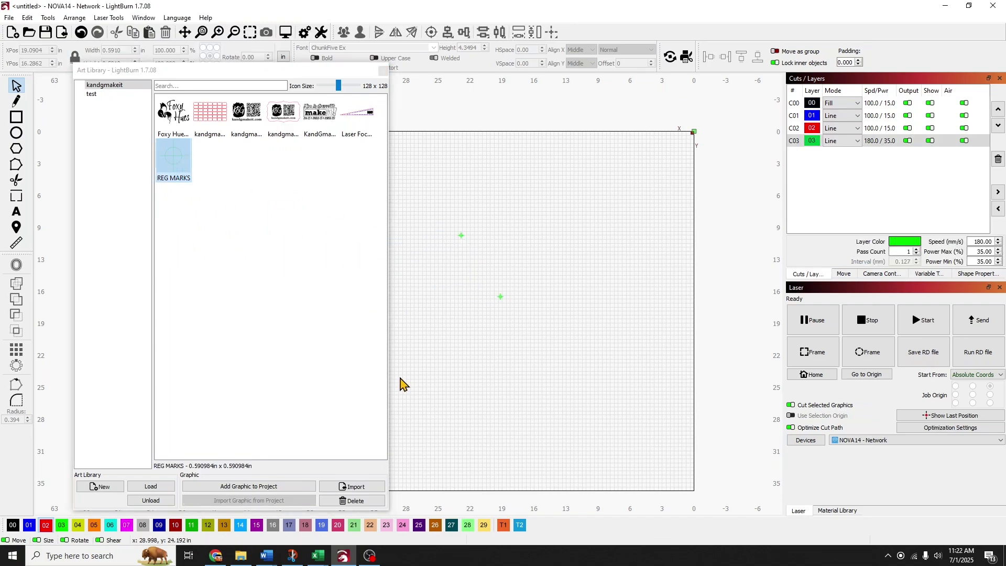
left_click(383, 70)
mouse_move(461, 235)
left_mouse_down()
mouse_move(399, 260)
mouse_move(416, 254)
left_mouse_up()
key("ctrl+z")
left_click(482, 260)
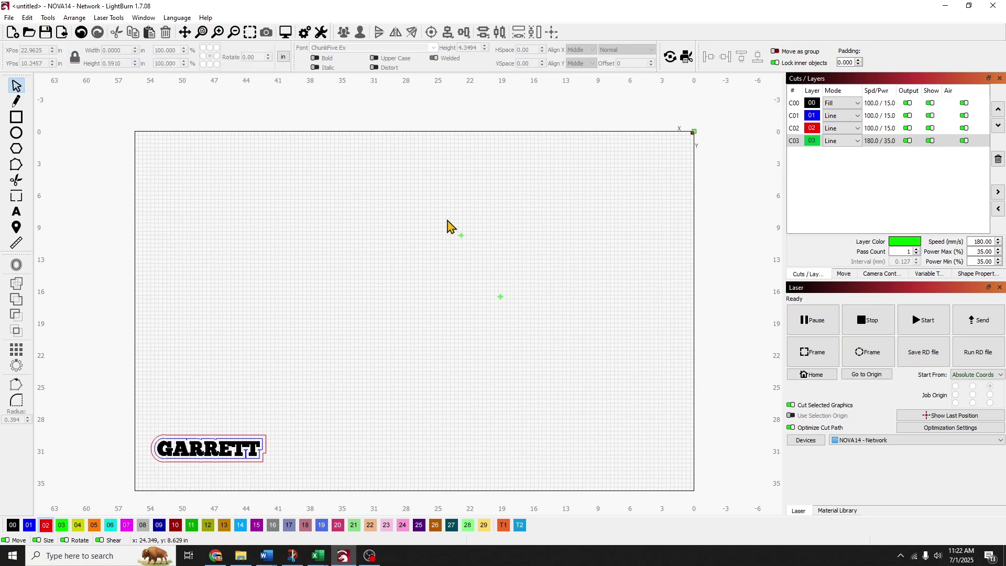
Position the two registration marks diagonally apart near the middle of the work area and move the name design between them.
left_click_drag(449, 224, 476, 262)
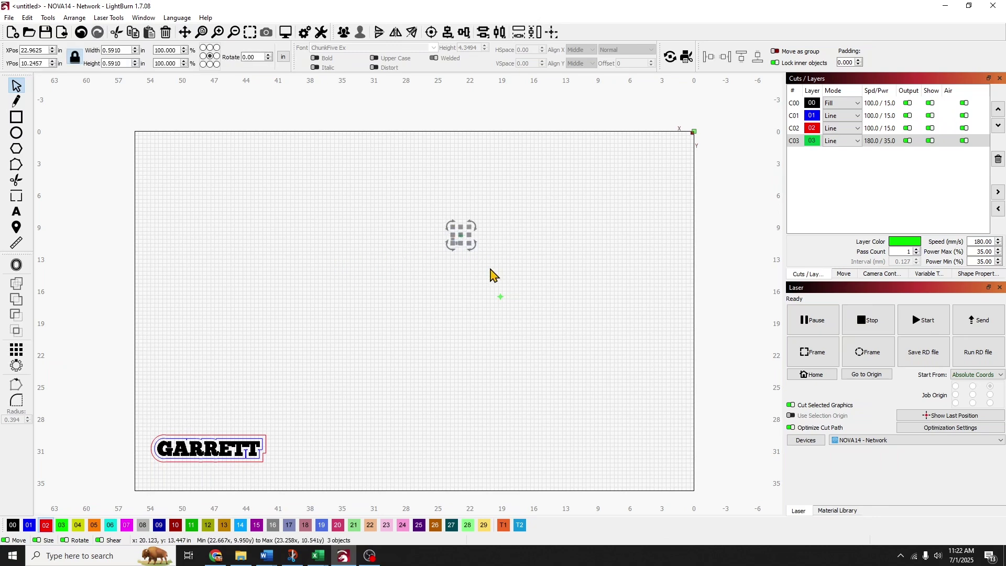
left_click_drag(514, 315, 463, 336)
left_click_drag(460, 234, 347, 282)
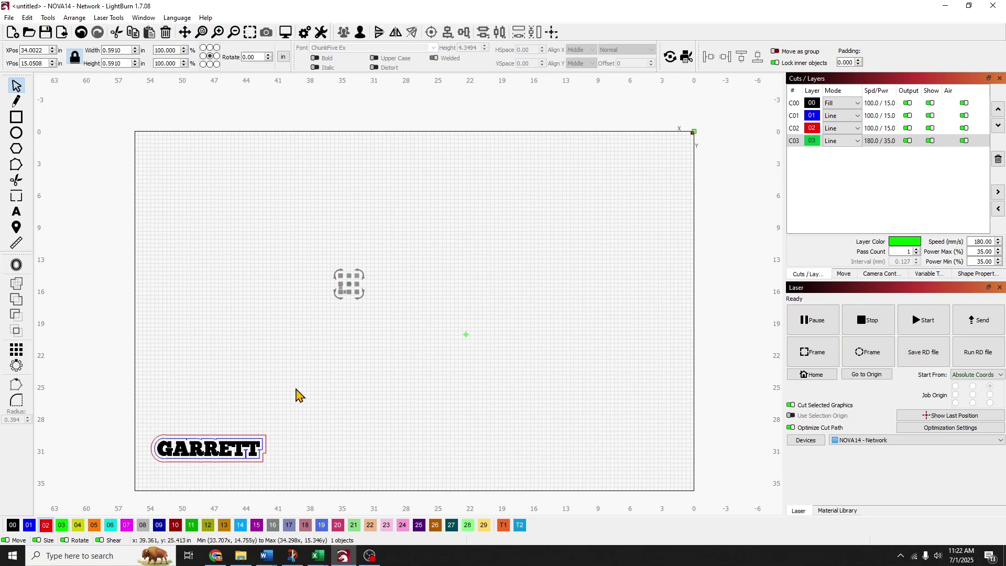
left_click_drag(186, 449, 398, 328)
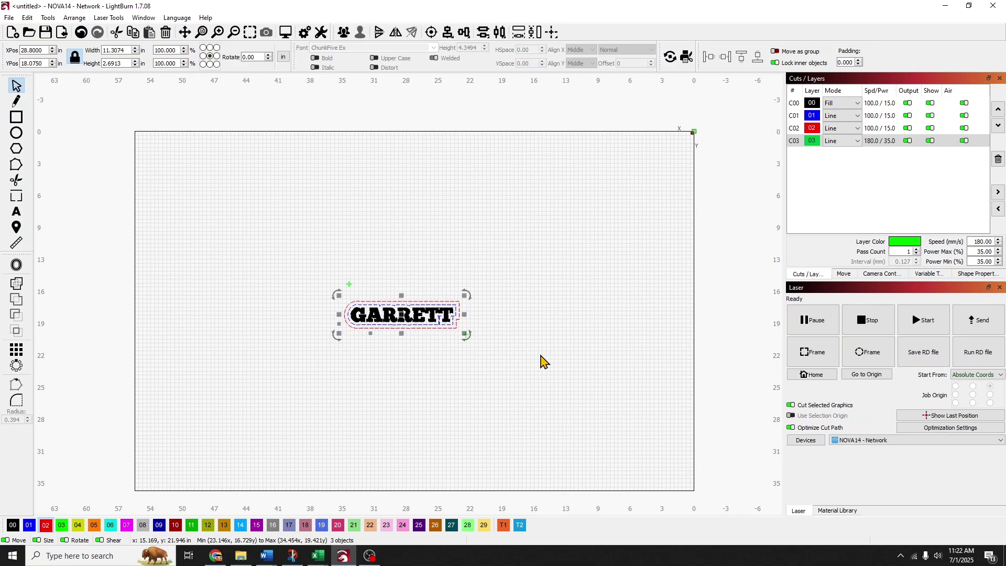
Rotate the name design 90 degrees counterclockwise so it stands upright between the two registration marks.
left_click(440, 358)
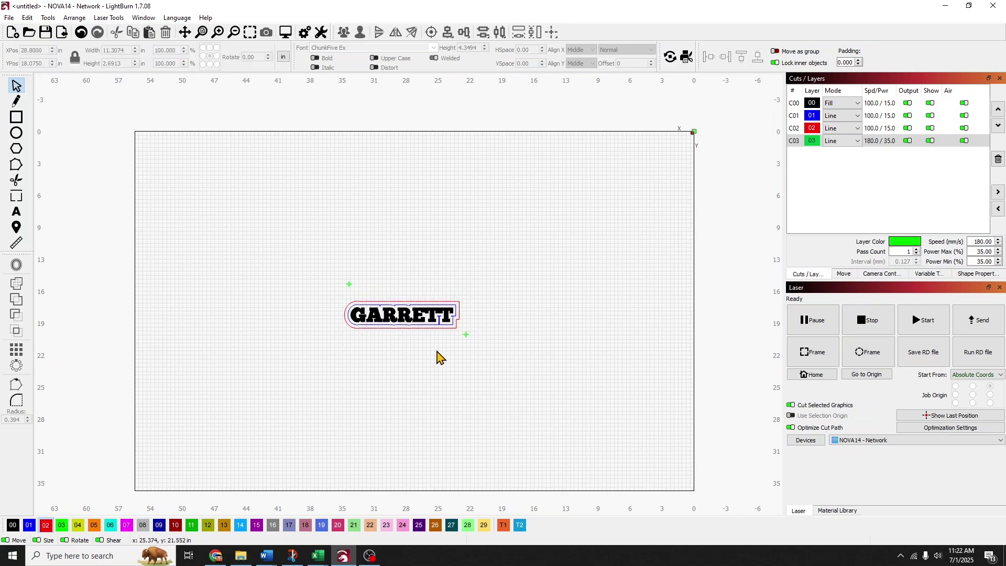
left_click_drag(411, 310, 392, 282)
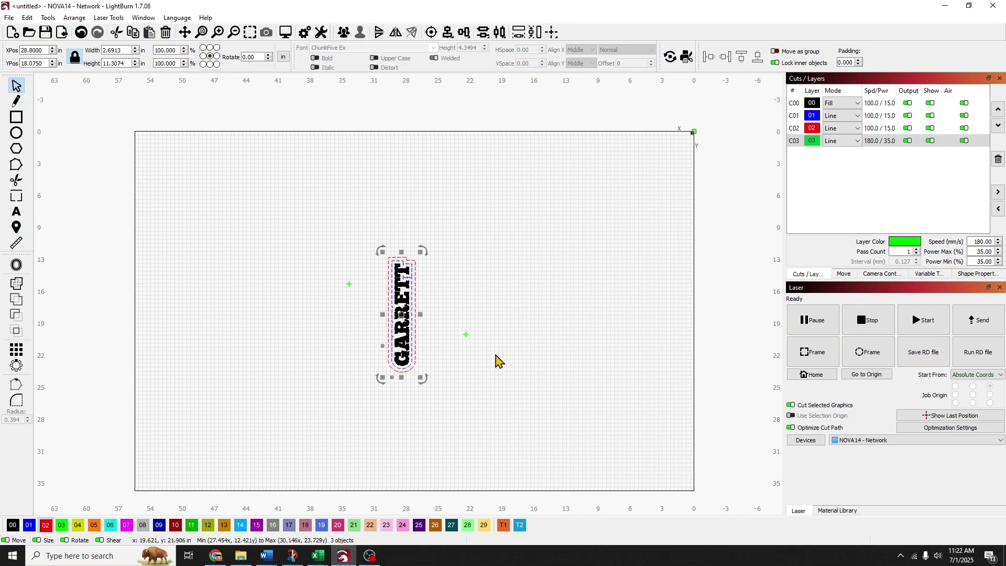
left_click_drag(486, 385, 327, 262)
left_click_drag(341, 315, 230, 320)
key("ctrl+z")
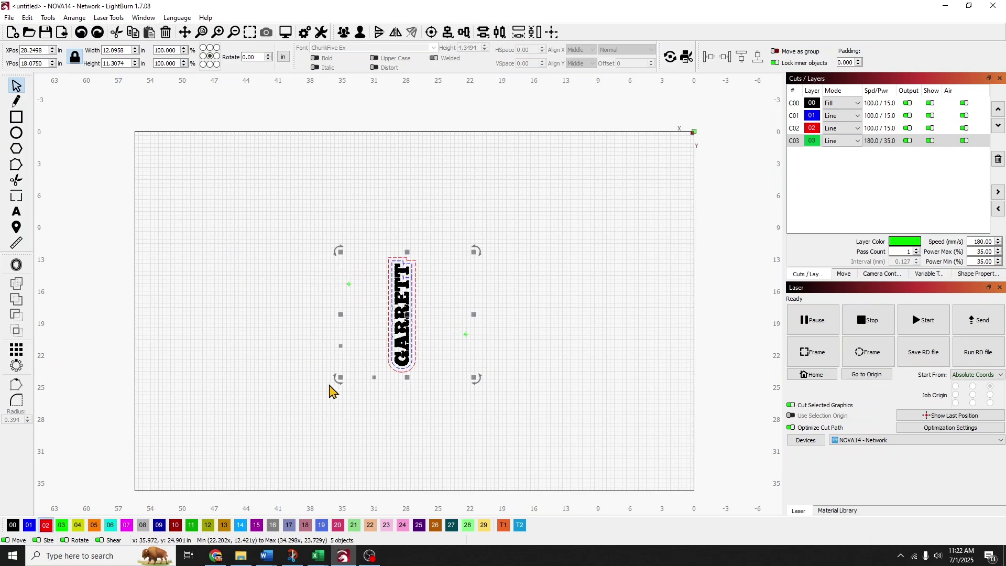
Enlarge the name design and both registration marks to about 32.6 in tall, and place the marks on either side of the name.
mouse_move(337, 380)
left_mouse_down()
mouse_move(193, 489)
mouse_move(193, 504)
left_mouse_up()
left_click(161, 251)
left_click(124, 245)
left_click_drag(128, 251, 205, 375)
left_click(450, 393)
key("ctrl+v")
left_click_drag(346, 502, 180, 157)
left_click_drag(286, 318, 421, 272)
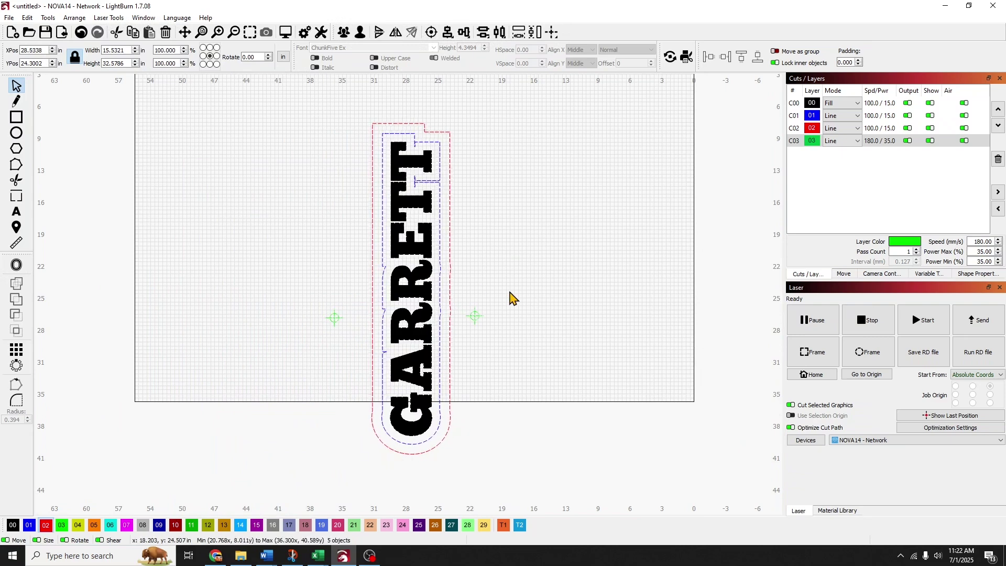
left_click(517, 323)
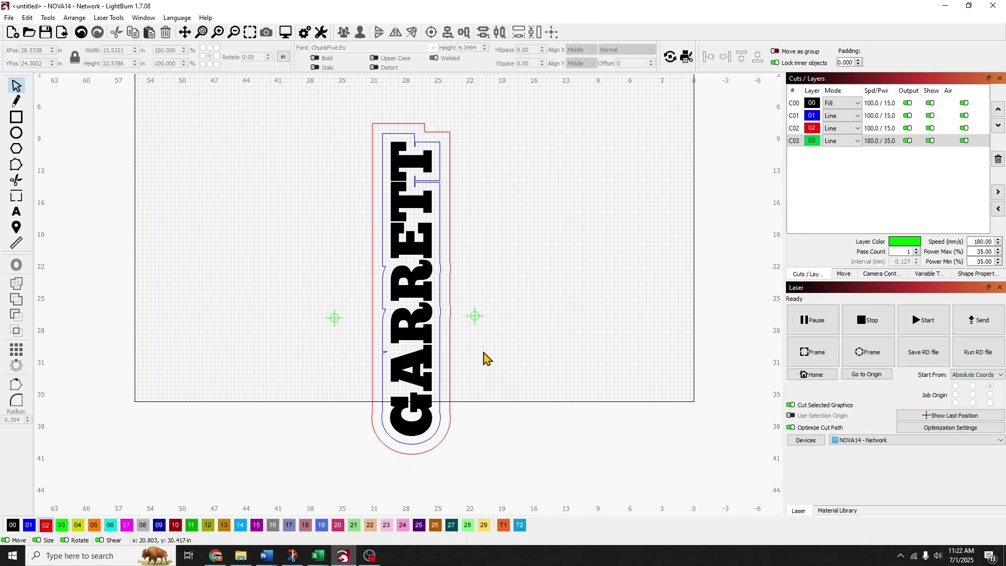
scroll(485, 359, "down", 1)
left_click_drag(470, 425, 385, 132)
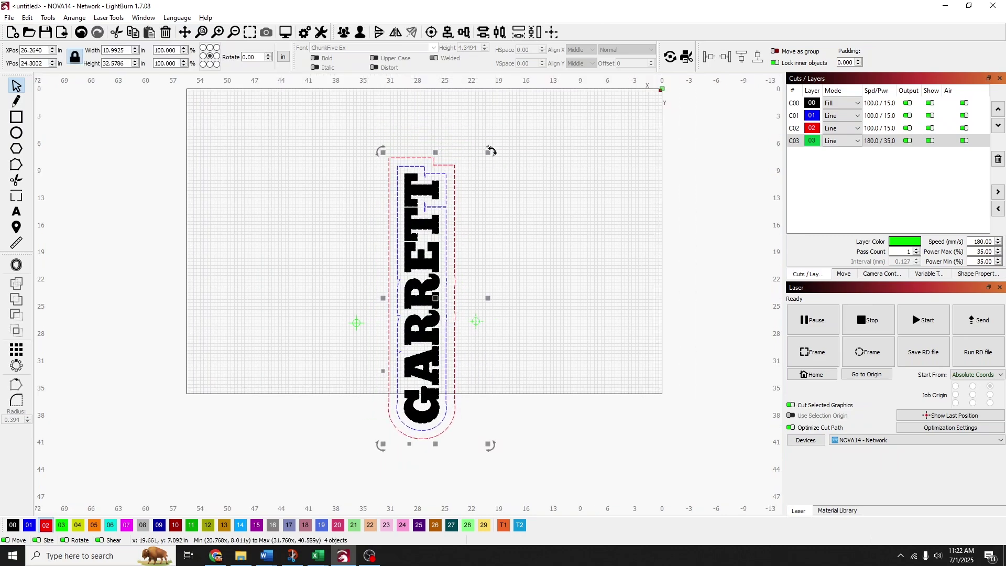
left_click_drag(490, 151, 455, 255)
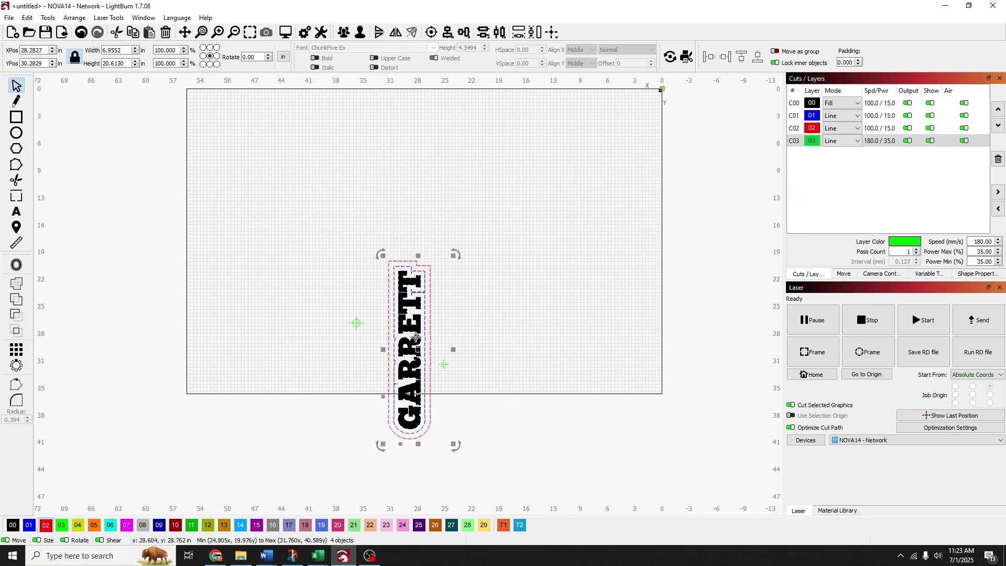
key("ctrl+z")
Shrink only the name design to about 4.8 × 20 in and move it up fully inside the work area.
left_click_drag(427, 458, 412, 196)
left_click_drag(463, 152, 434, 260)
left_click_drag(407, 352, 409, 274)
left_click(502, 257)
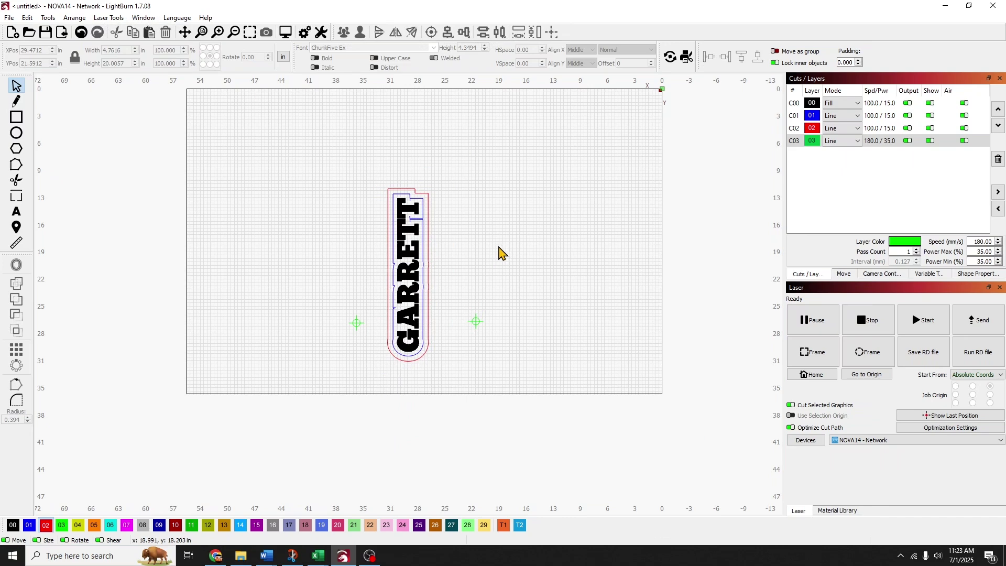
Move the registration marks close to the name design, one beside its upper-right end and one beside its lower-left end.
left_click_drag(477, 323, 445, 198)
left_click_drag(356, 321, 373, 334)
left_click(461, 344)
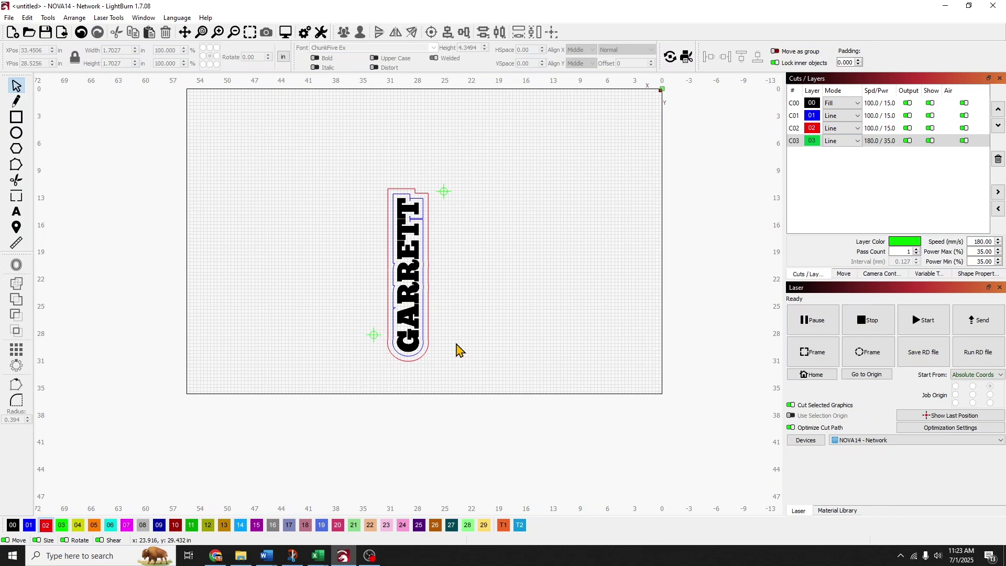
Examine the registration marks and the name design by selecting them separately, and clear the selection.
left_click(443, 186)
left_click(469, 233)
left_click_drag(378, 354, 358, 313)
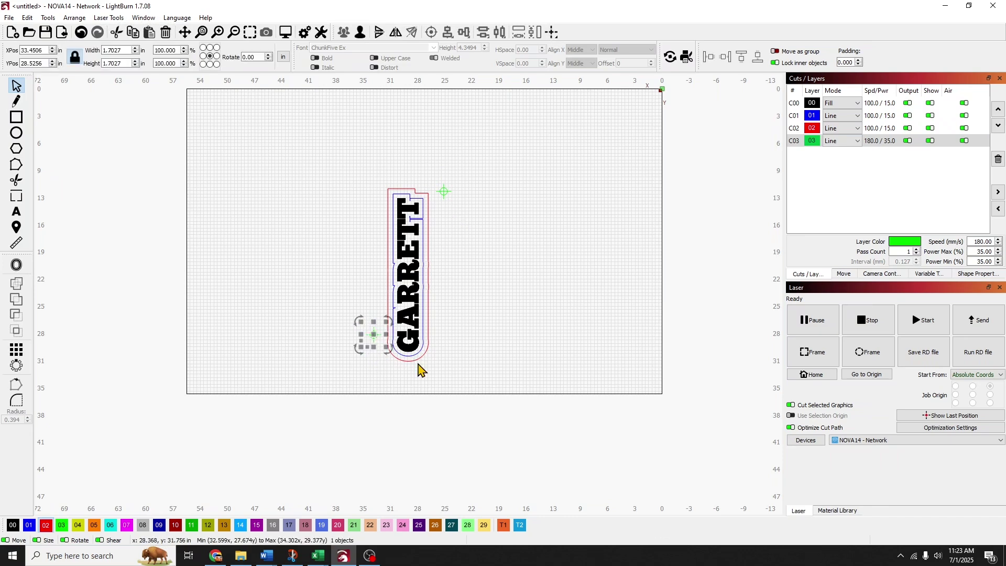
left_click(423, 373)
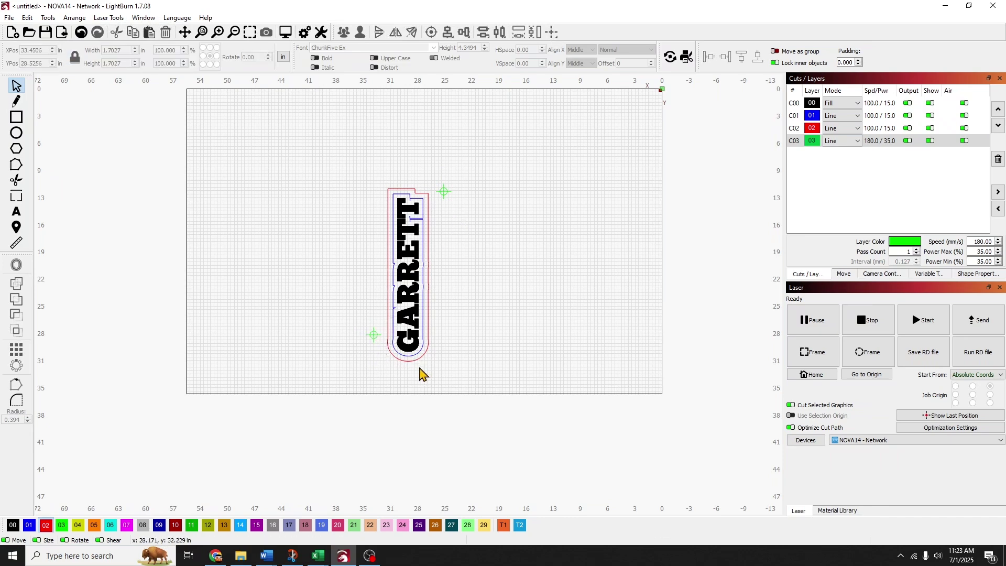
left_click_drag(428, 373, 397, 162)
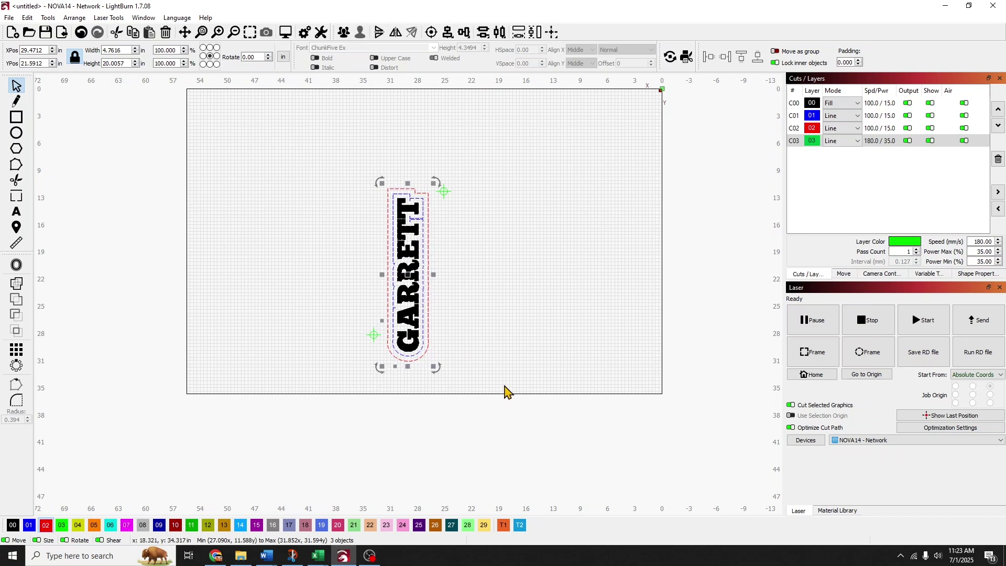
left_click(506, 391)
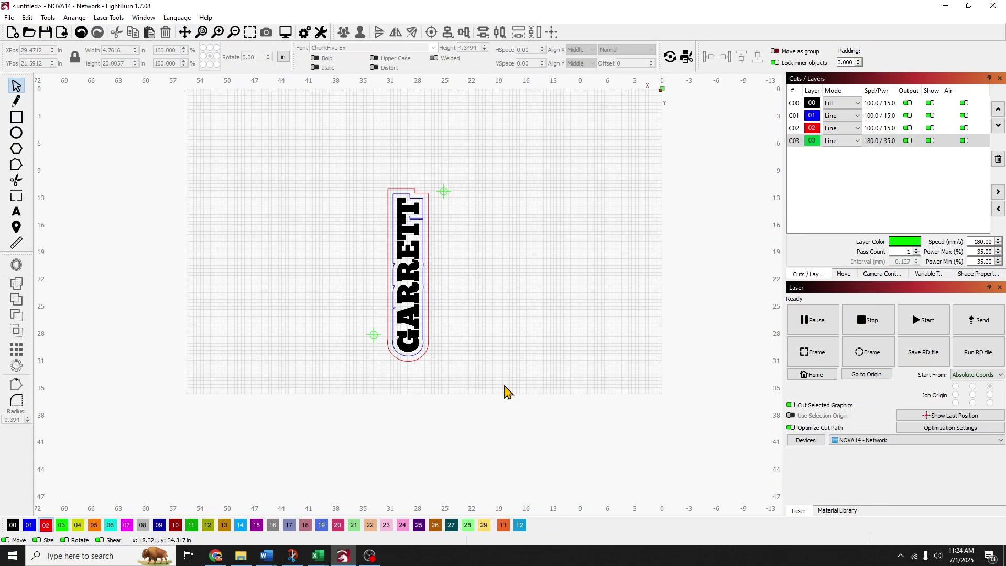
Scale the name design and both registration marks together to about 5.9 × 12.4 in and move them up the work area.
left_click_drag(505, 387, 336, 156)
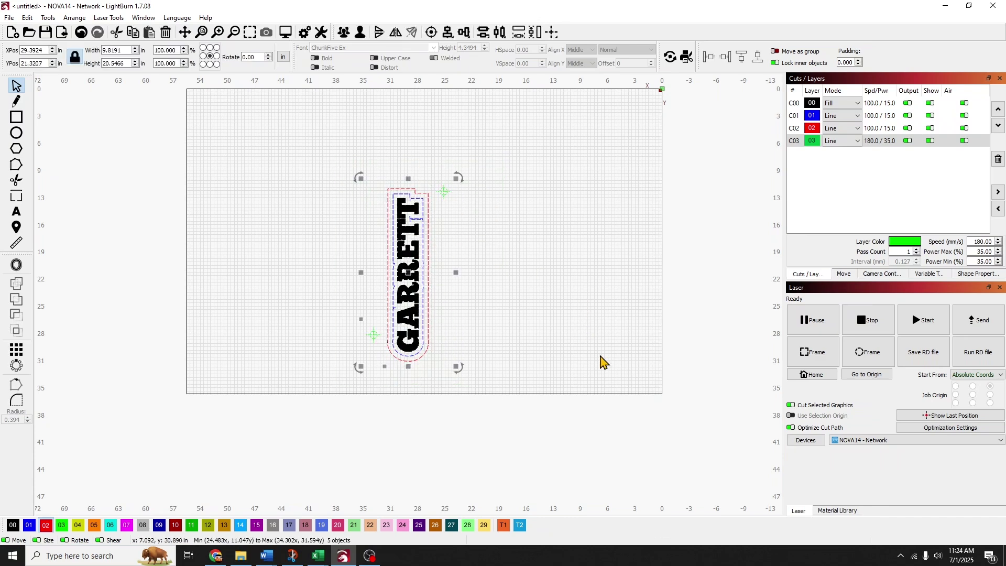
left_click_drag(455, 178, 422, 248)
left_click_drag(403, 309, 412, 243)
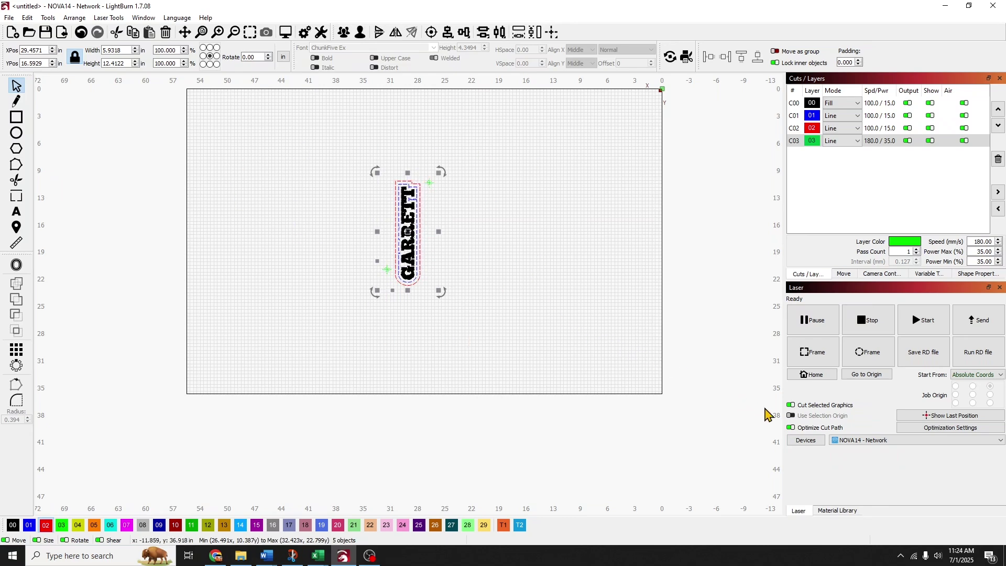
Add Order by Group to the cut optimization settings and place it ahead of Order by Layer and Order by Priority.
left_click(934, 429)
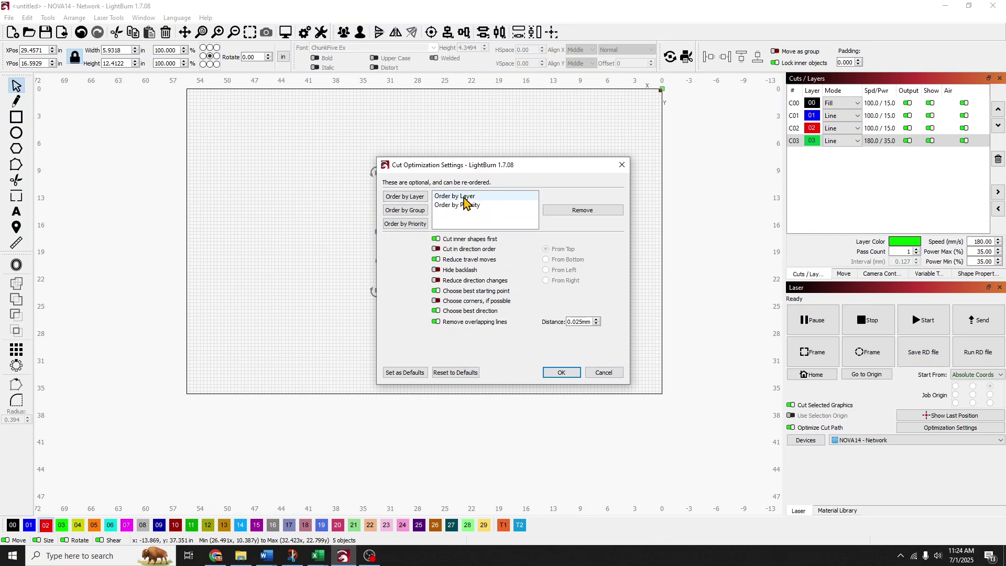
left_click(411, 210)
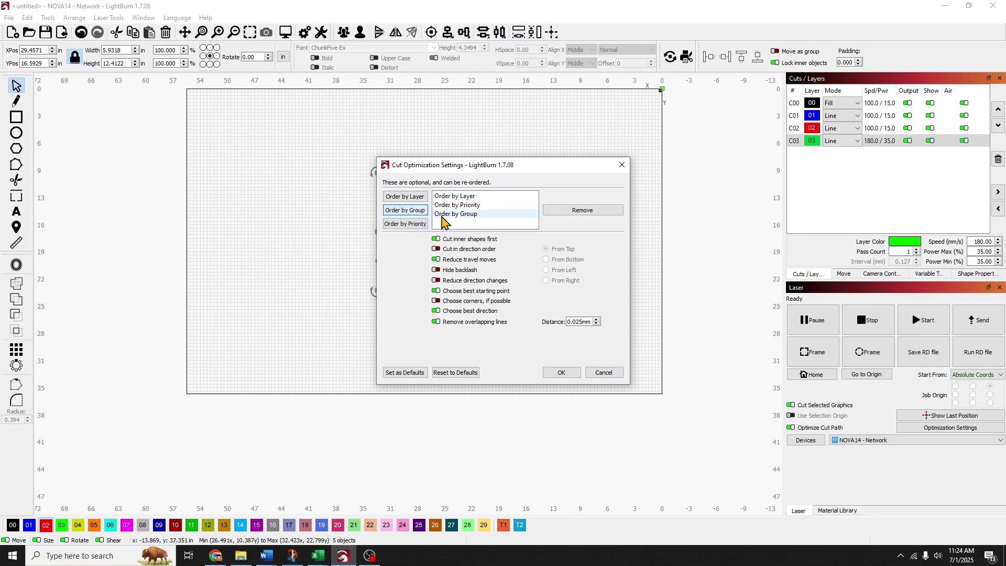
left_click_drag(464, 219, 451, 198)
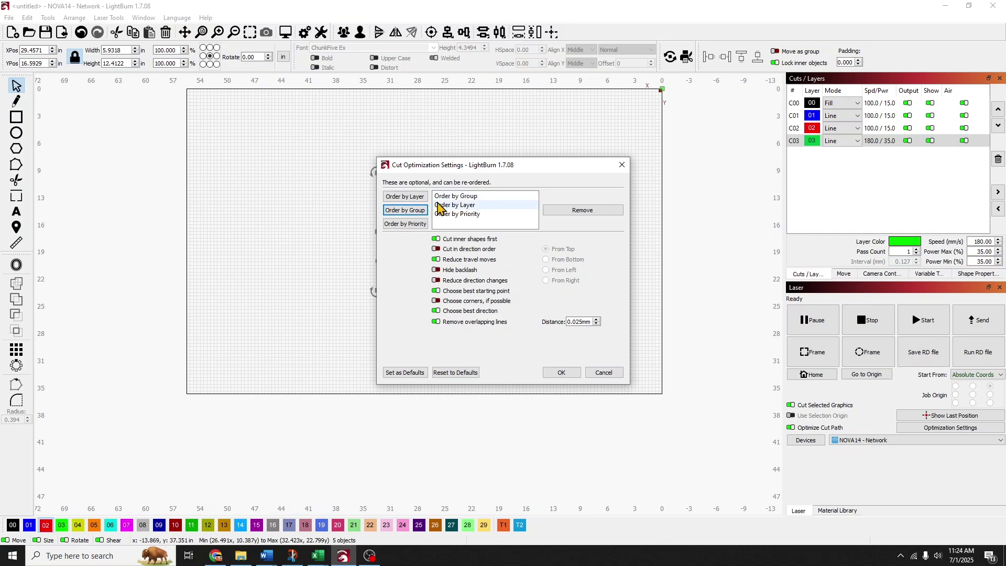
left_click(562, 374)
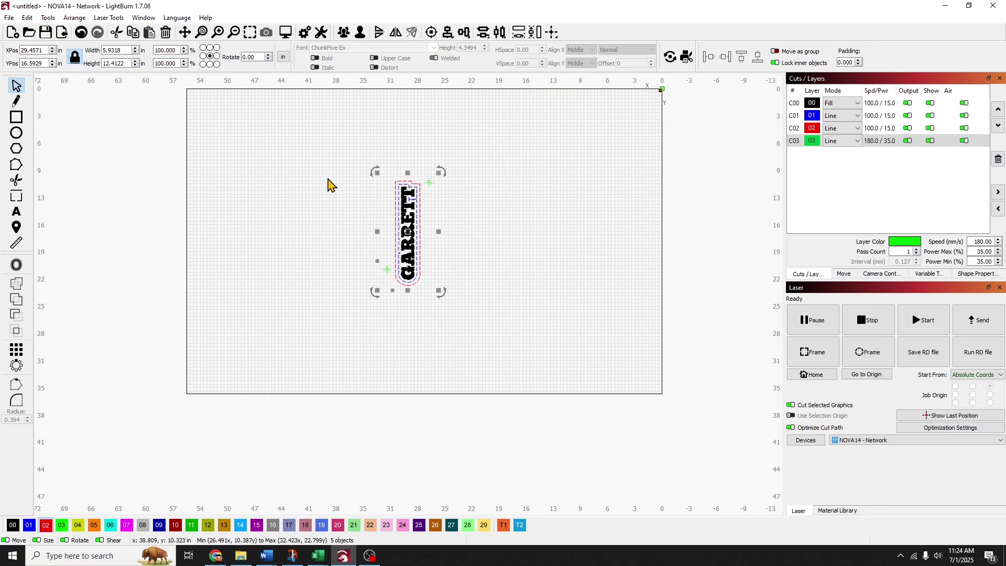
Move the name design away from the marks into the lower-left area and create a grid array with 4 columns and 1 row.
left_click(427, 307)
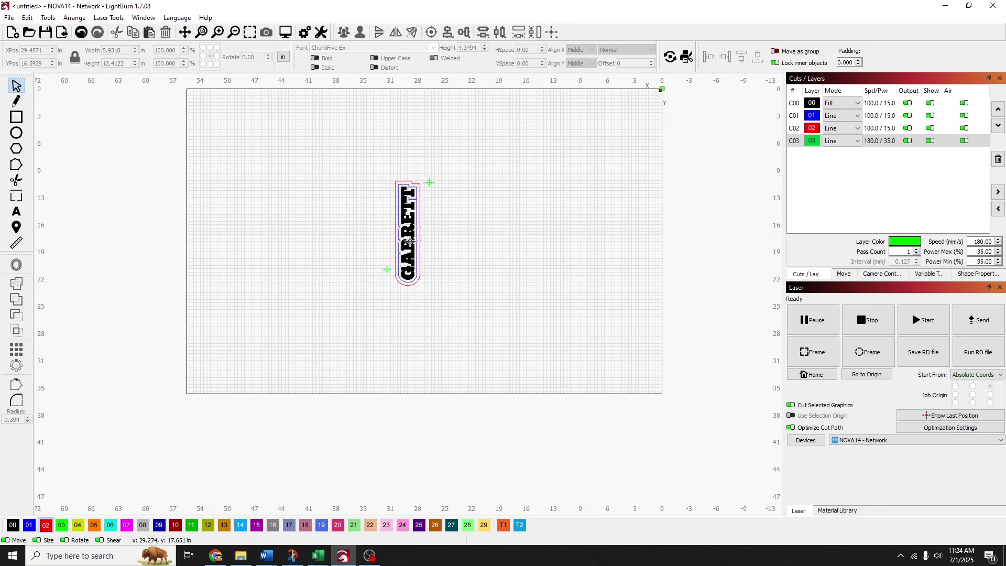
left_click_drag(400, 233, 252, 291)
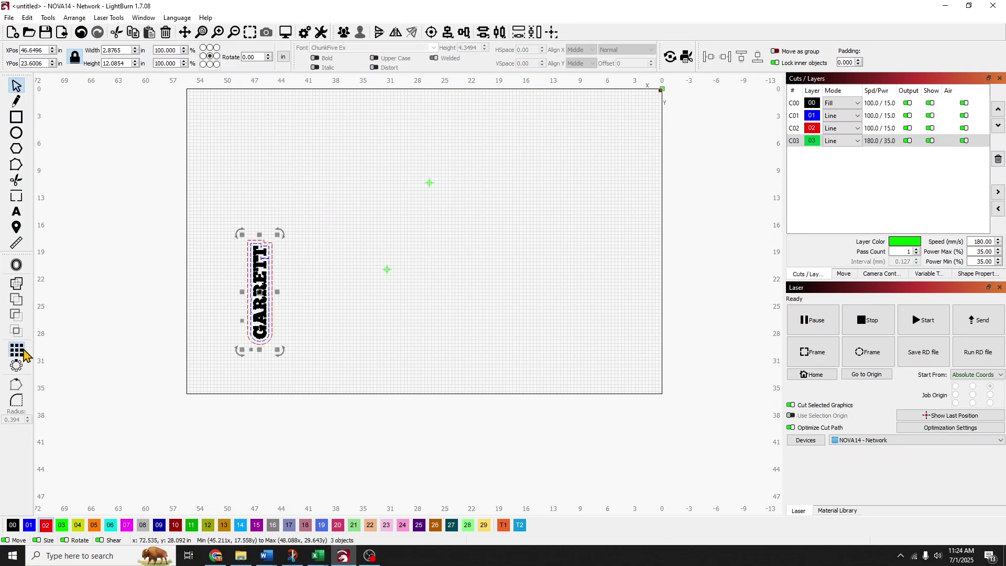
left_click(16, 350)
left_click(495, 172)
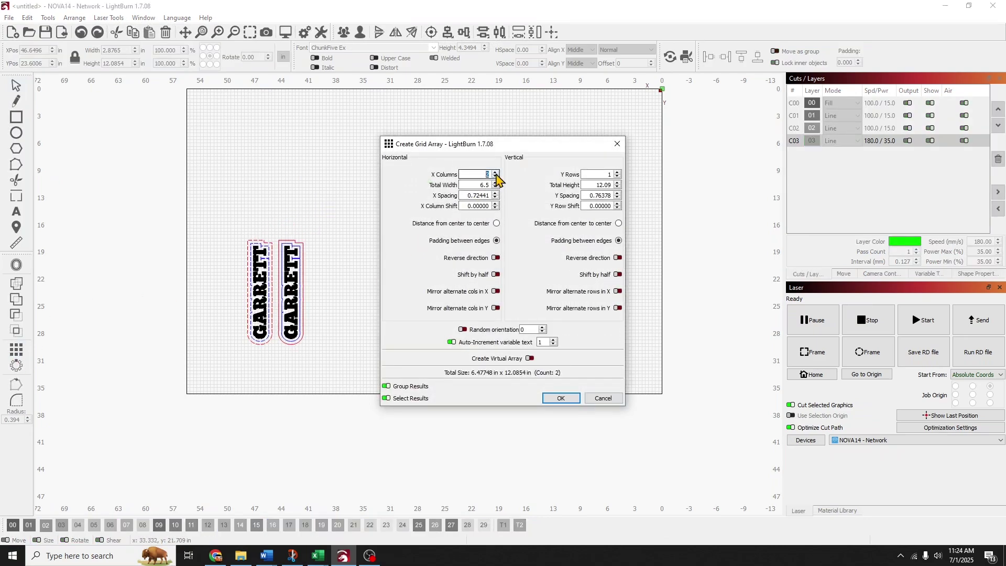
left_click(495, 172)
left_click(495, 172)
left_click(559, 397)
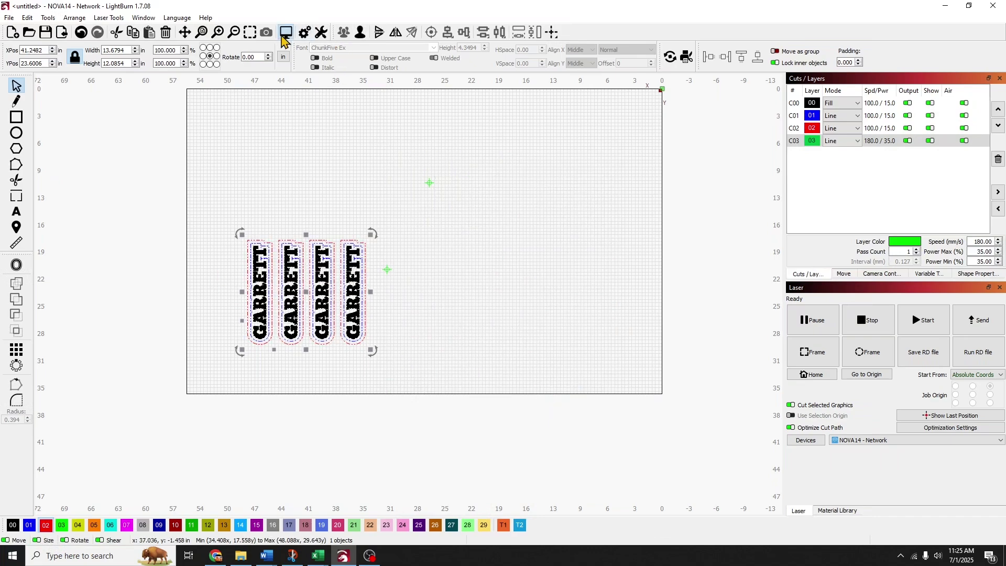
Preview the cut sequence of the grid array and close the preview.
mouse_move(683, 376)
left_mouse_down()
mouse_move(332, 385)
mouse_move(654, 392)
mouse_move(673, 381)
left_mouse_up()
left_click(673, 418)
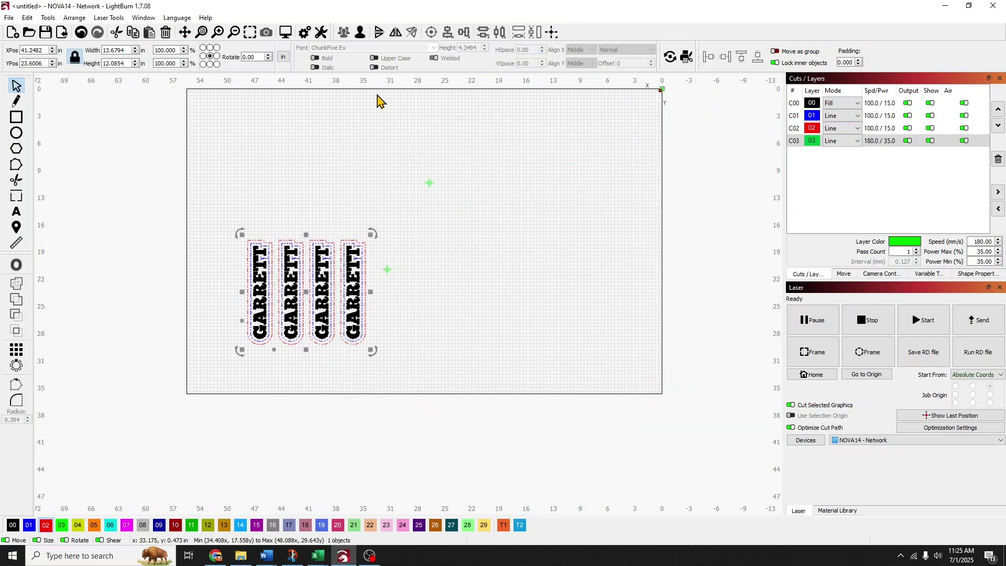
Ungroup the array, group each of the four name copies separately, and select all four groups.
left_click(367, 241)
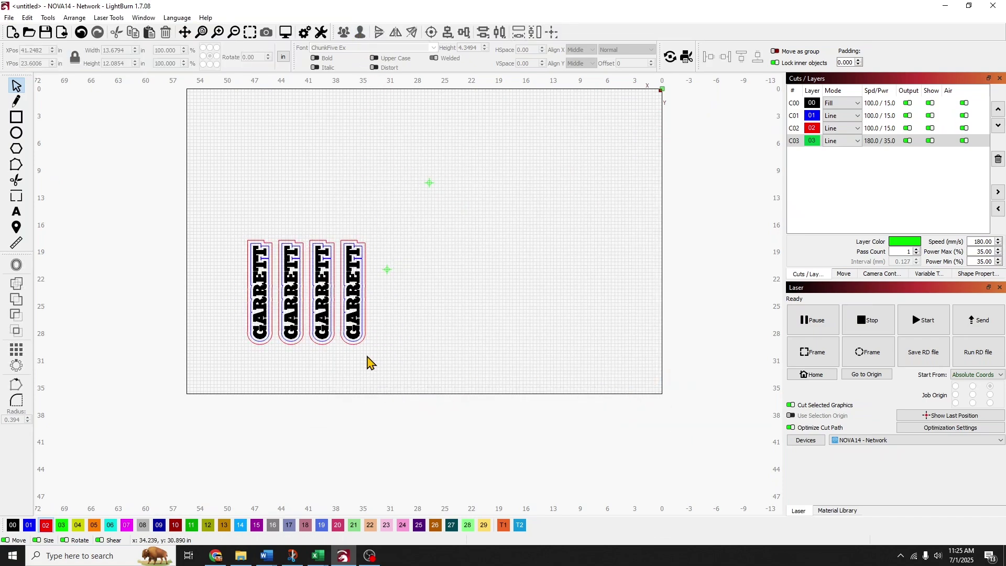
left_click_drag(367, 361, 345, 315)
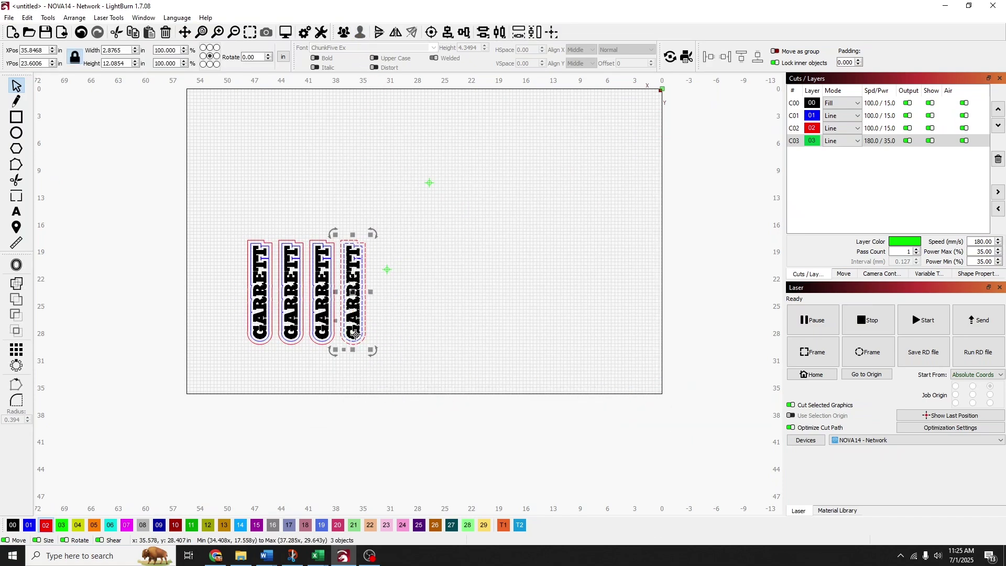
left_click(348, 373)
left_click_drag(336, 365, 310, 323)
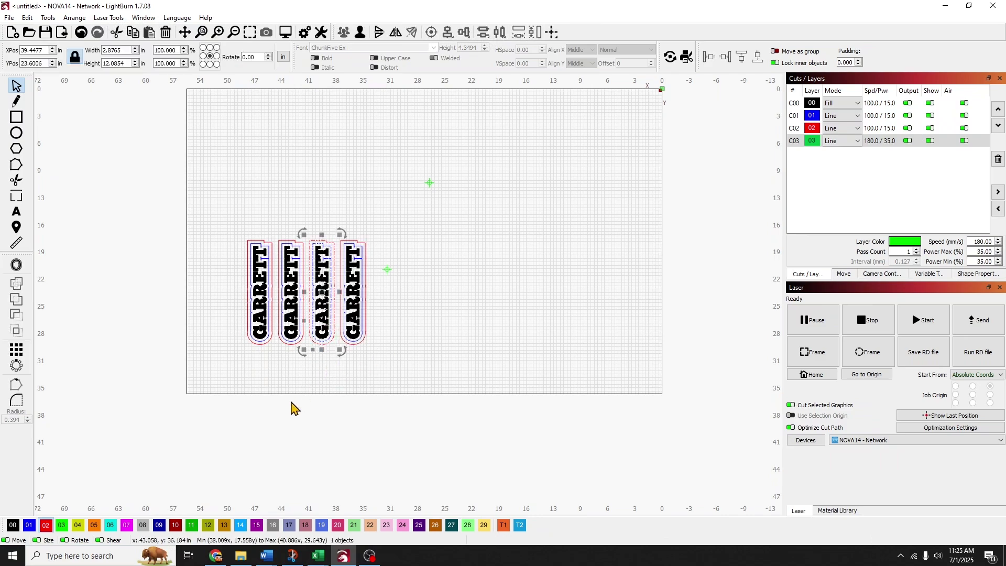
left_click_drag(296, 375, 256, 335)
left_click_drag(372, 373, 242, 271)
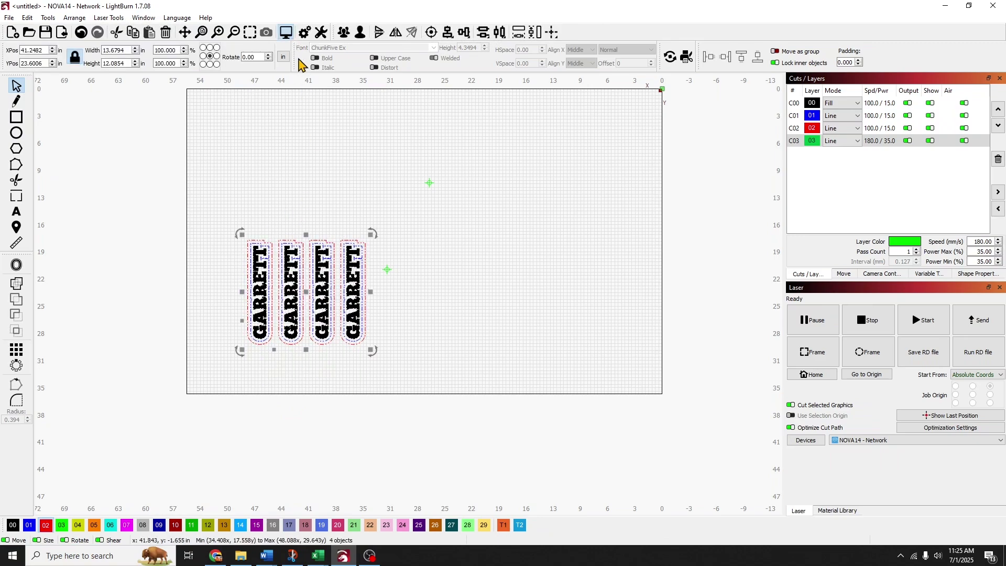
Scrub through the cut preview of the four separately grouped name copies with Order by Group first.
left_click(286, 32)
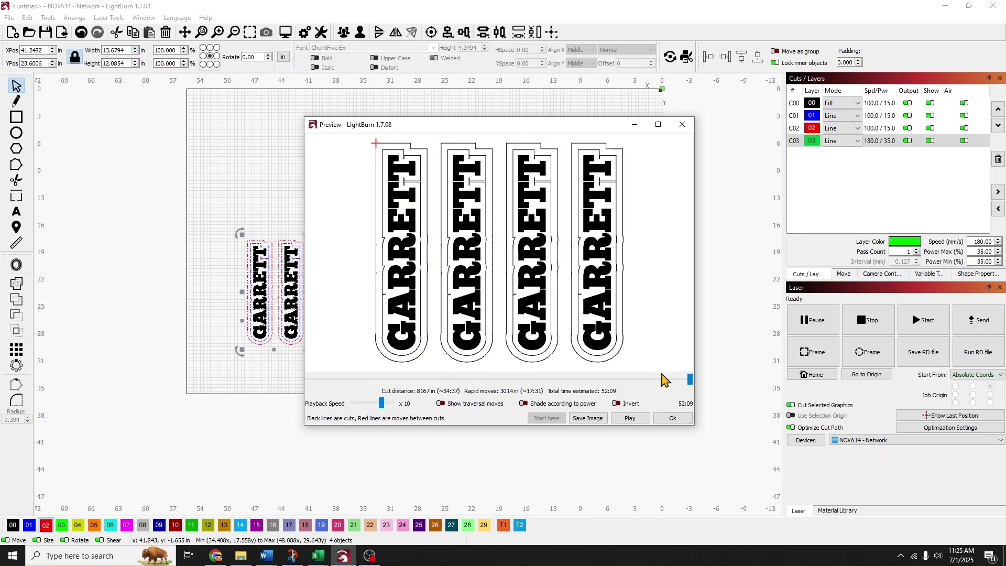
mouse_move(690, 385)
left_mouse_down()
mouse_move(336, 382)
mouse_move(307, 393)
mouse_move(672, 384)
left_mouse_up()
left_click(681, 125)
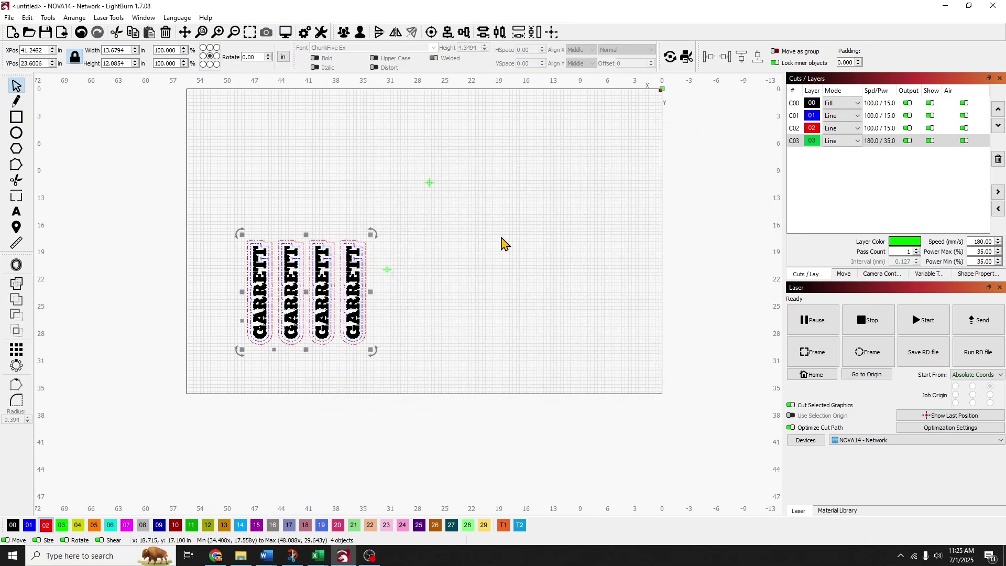
Put Order by Layer ahead of Order by Group in the cut optimization settings and preview the cut sequence.
left_click(942, 428)
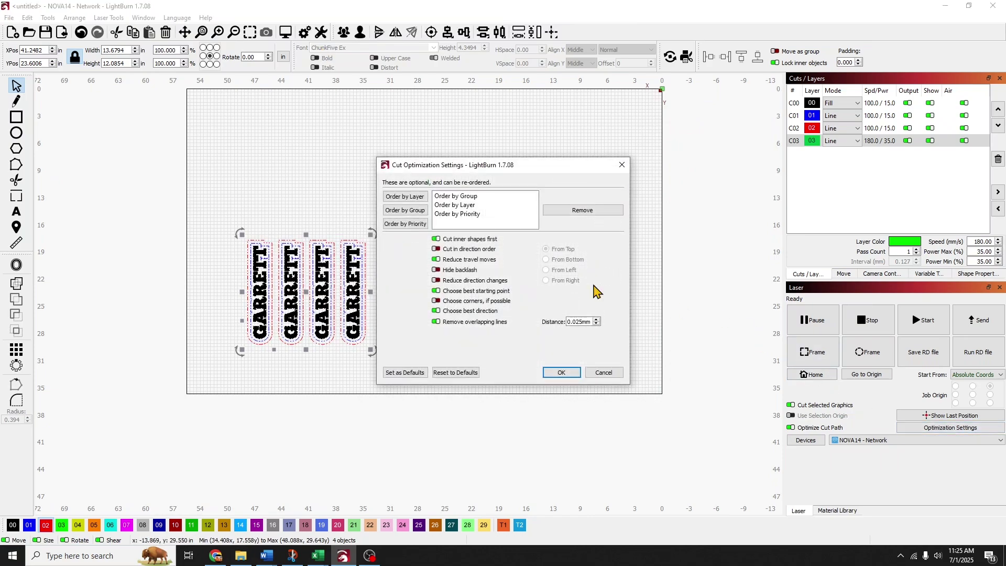
left_click(417, 200)
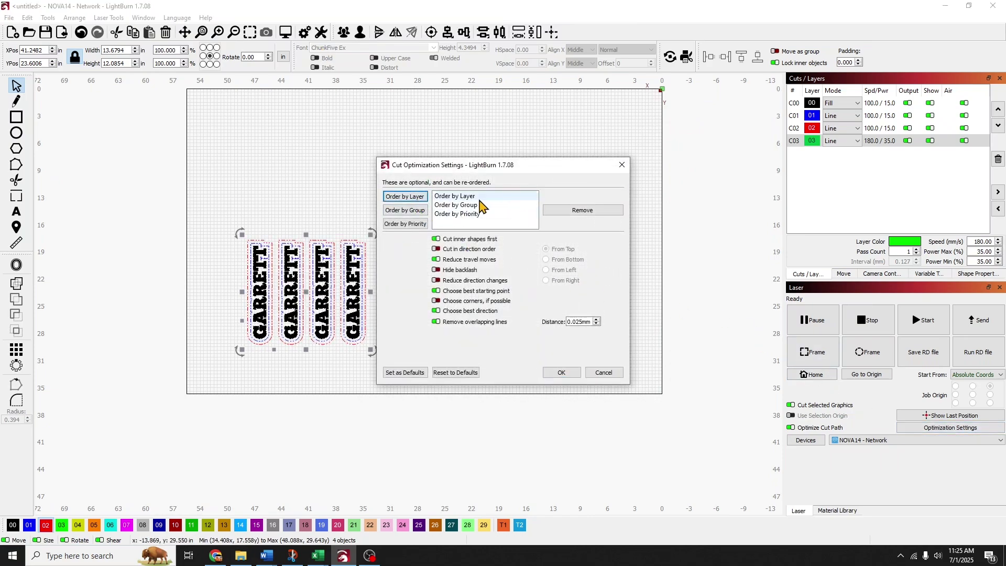
left_click(561, 372)
left_click(285, 32)
mouse_move(690, 378)
left_mouse_down()
mouse_move(319, 387)
mouse_move(697, 384)
left_mouse_up()
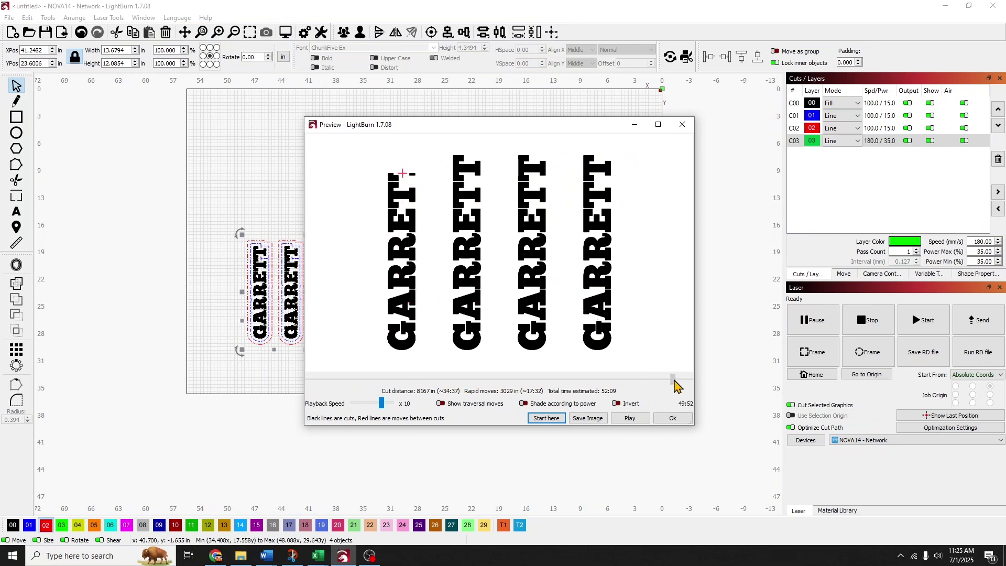
left_click(682, 124)
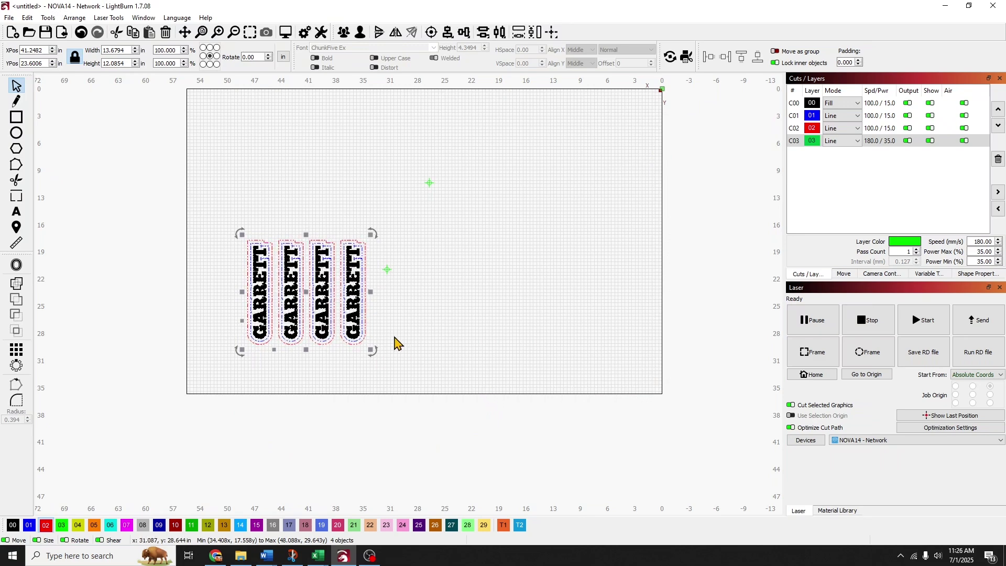
Rotate the four name copies 90 degrees clockwise and delete the upper three, keeping only the lowest one.
left_click_drag(373, 233, 387, 384)
left_click_drag(369, 312, 260, 222)
key("Delete")
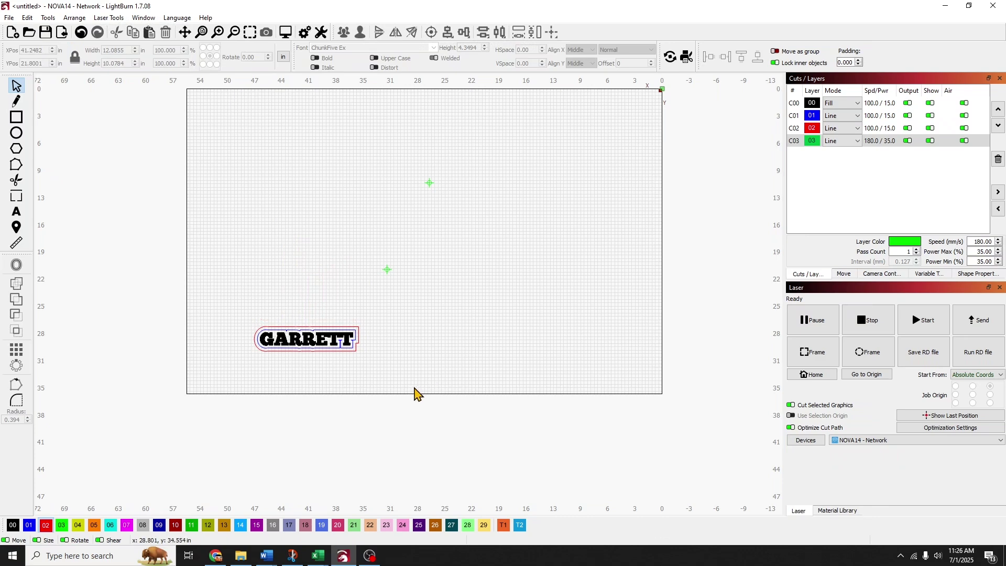
Enlarge the grouped name and its outlines to about 19 in wide and place it in the lower middle of the bed.
left_click(341, 343)
left_click_drag(338, 341, 487, 313)
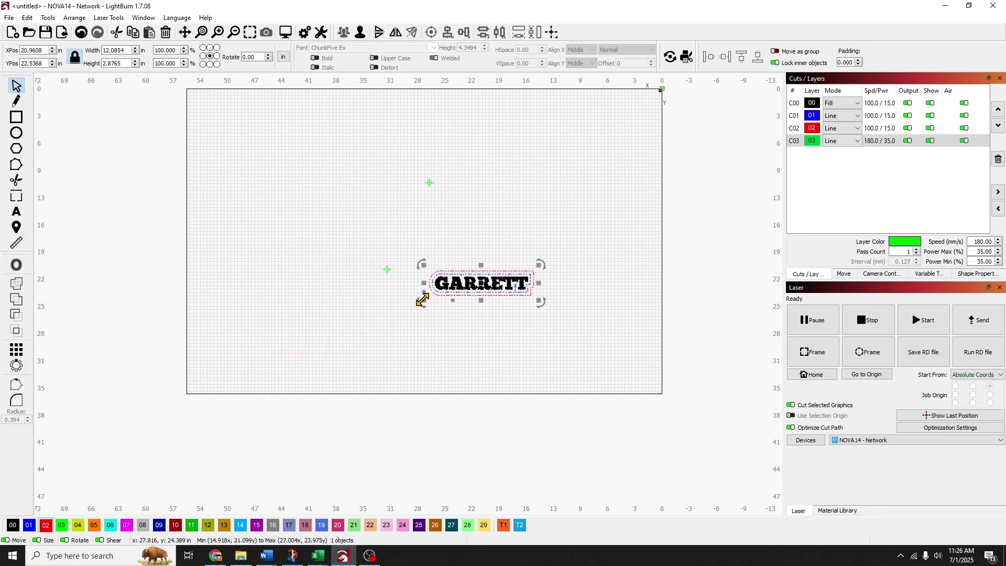
left_click_drag(422, 301, 382, 313)
left_click(516, 317)
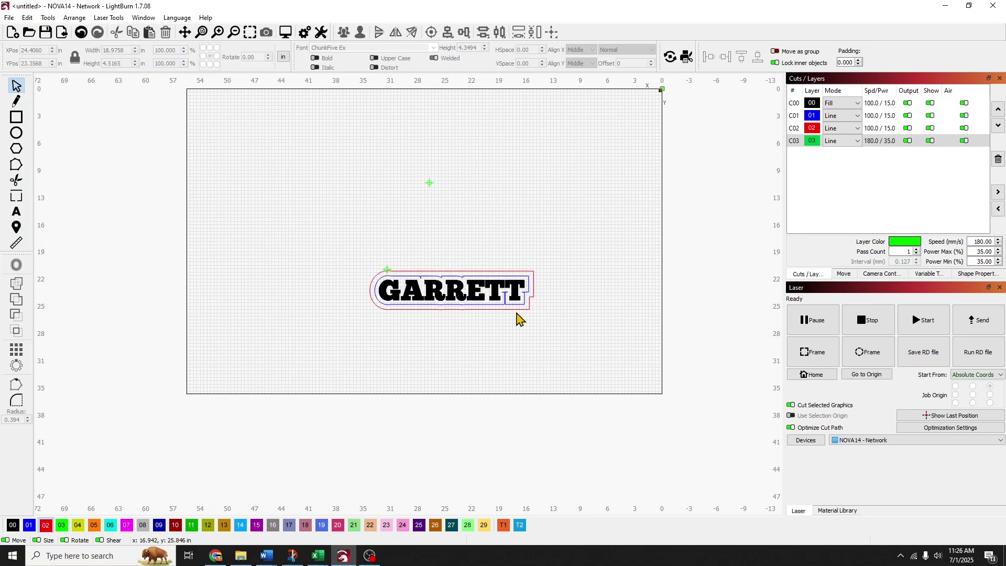
left_click(494, 291)
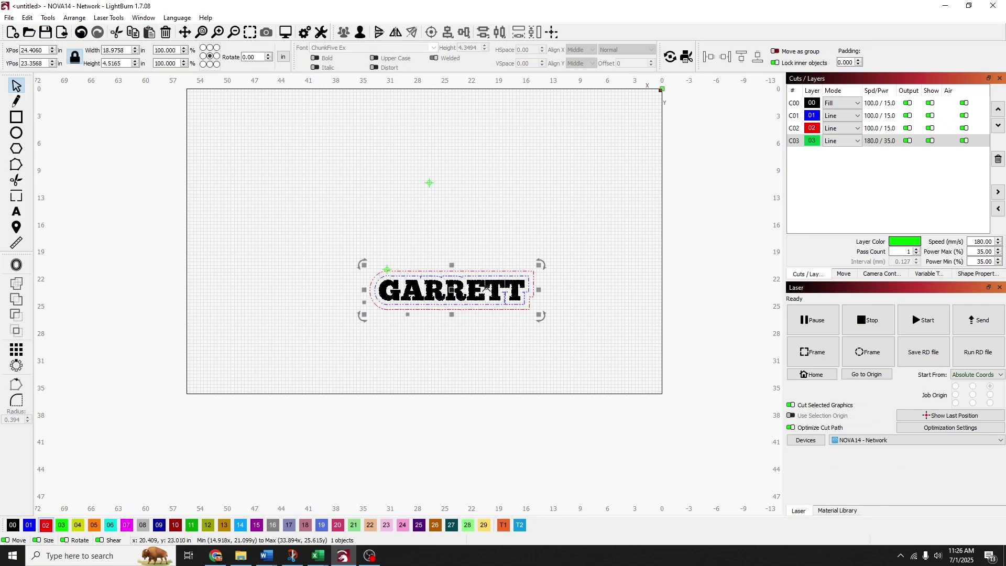
left_click_drag(449, 289, 454, 328)
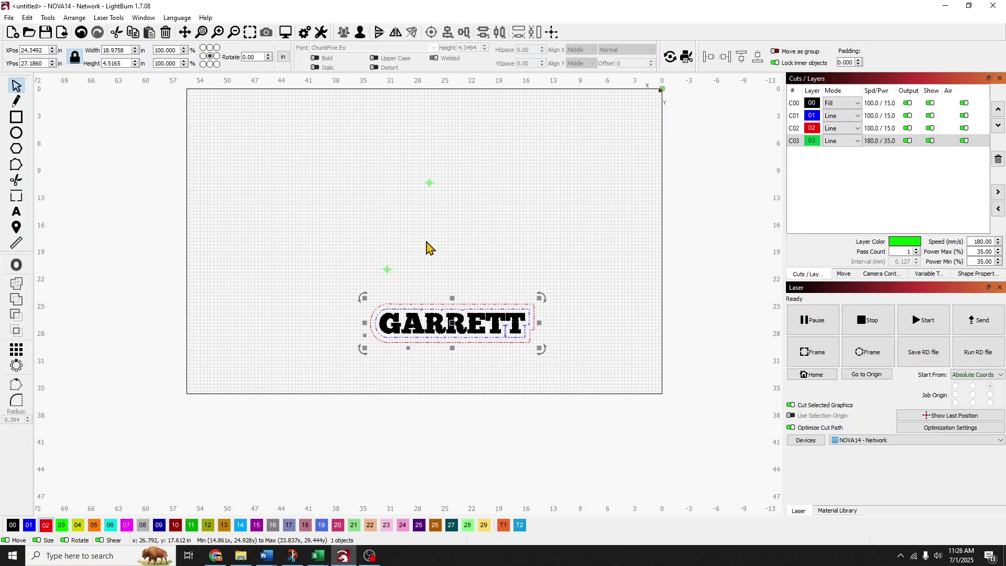
Ungroup the name artwork and delete both offset outlines, keeping only the filled text selected.
left_click(529, 359)
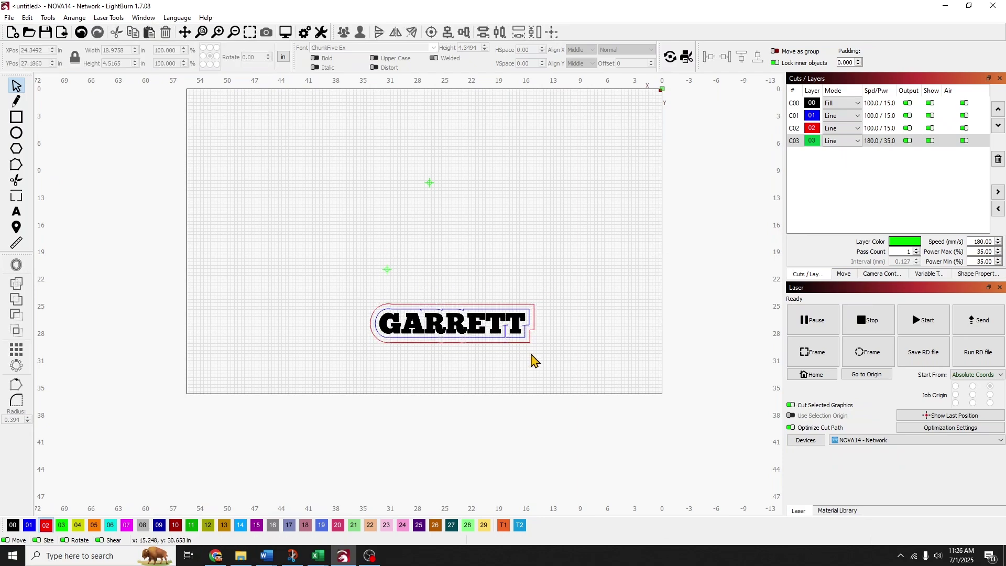
key("ctrl+a")
key("ctrl+z")
left_click_drag(528, 356, 340, 292)
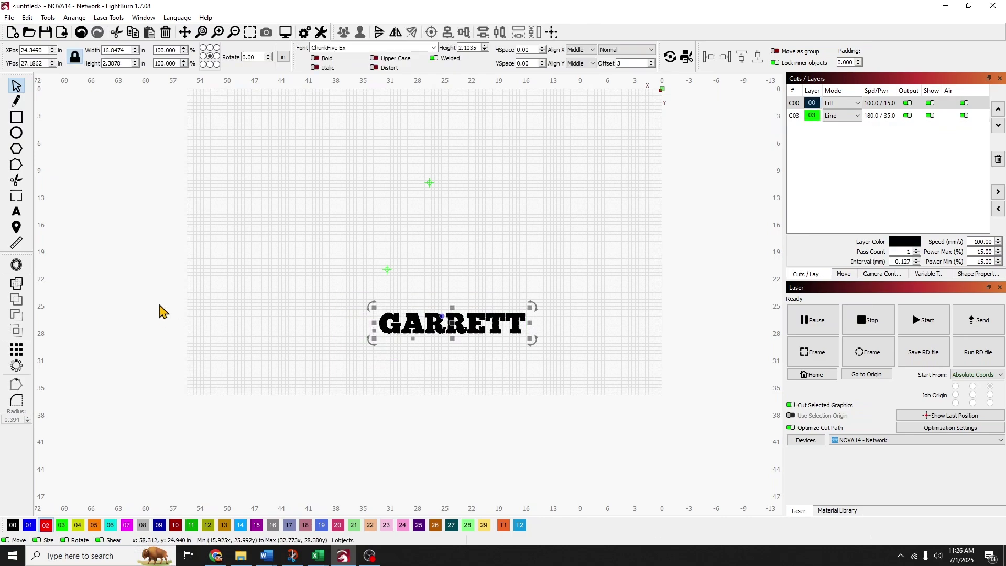
Offset the name text outward by 0.4475 in with Corner style and Outer shapes only, and assign the outline to red layer 02.
left_click(16, 265)
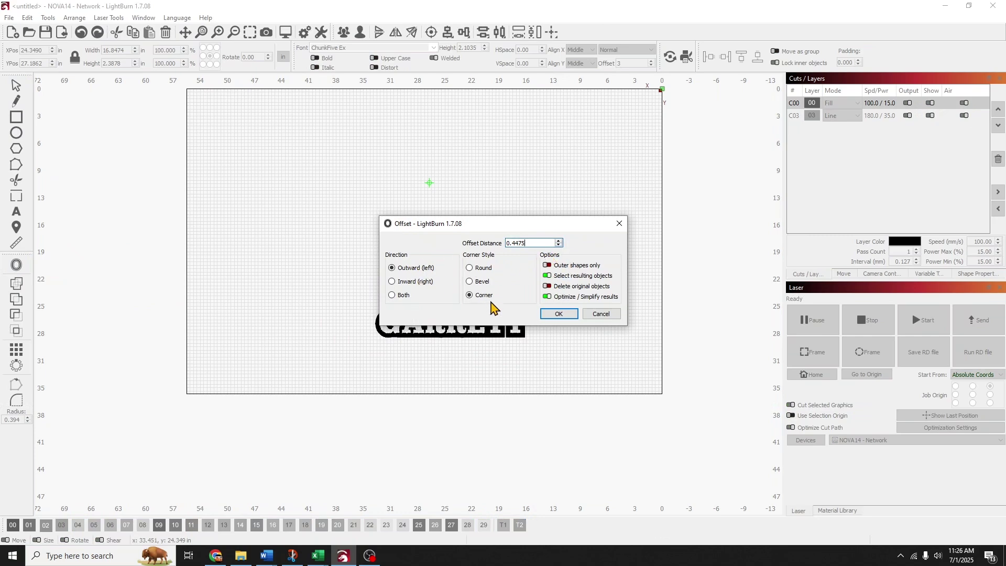
left_click(548, 265)
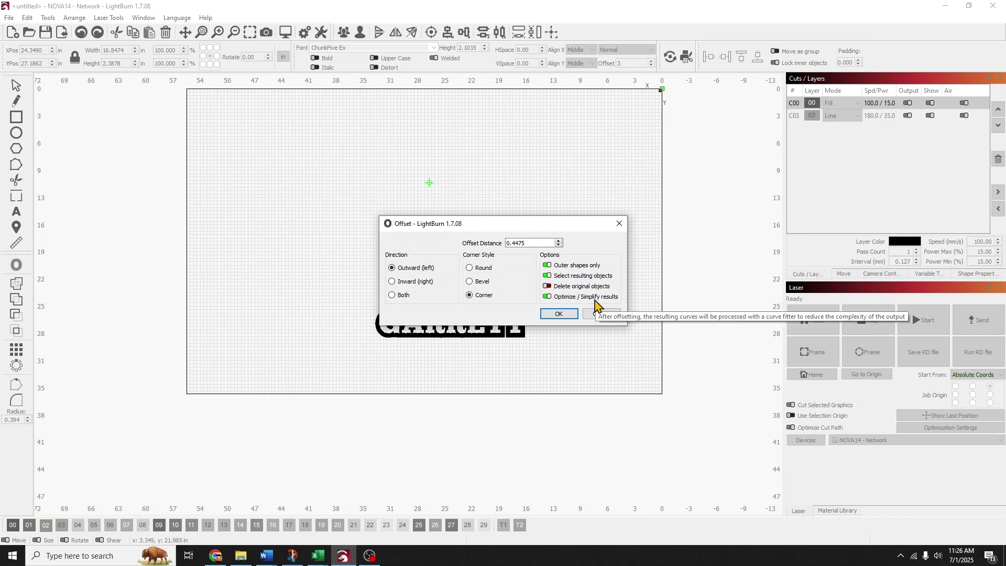
left_click(558, 313)
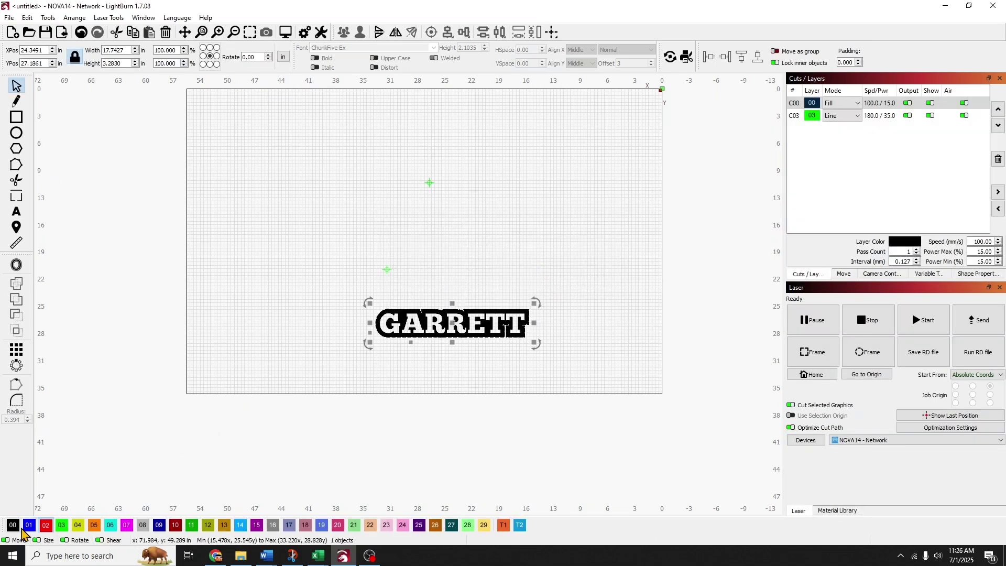
left_click(46, 525)
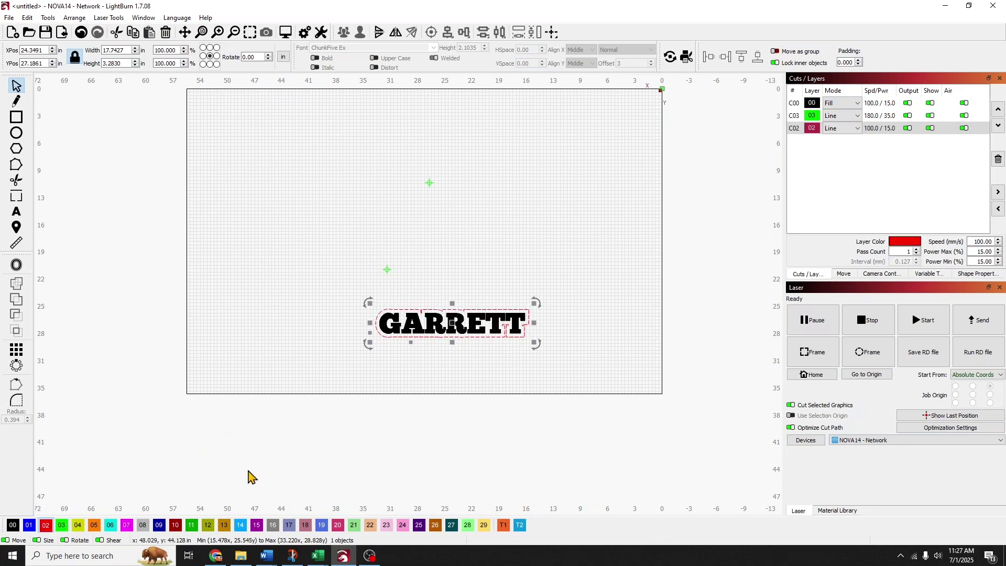
Assign the filled name text to red line layer 02.
left_click(572, 342)
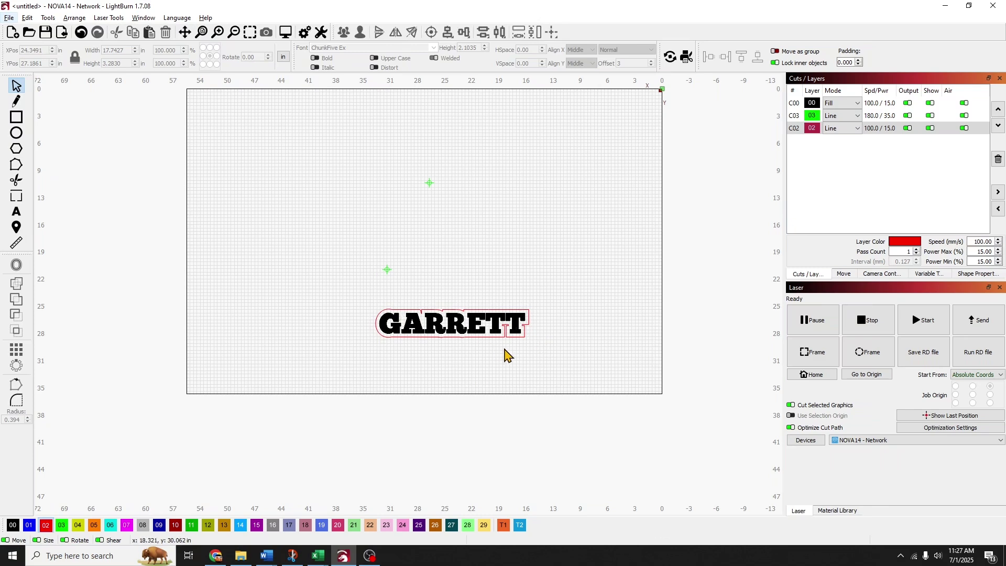
left_click(442, 316)
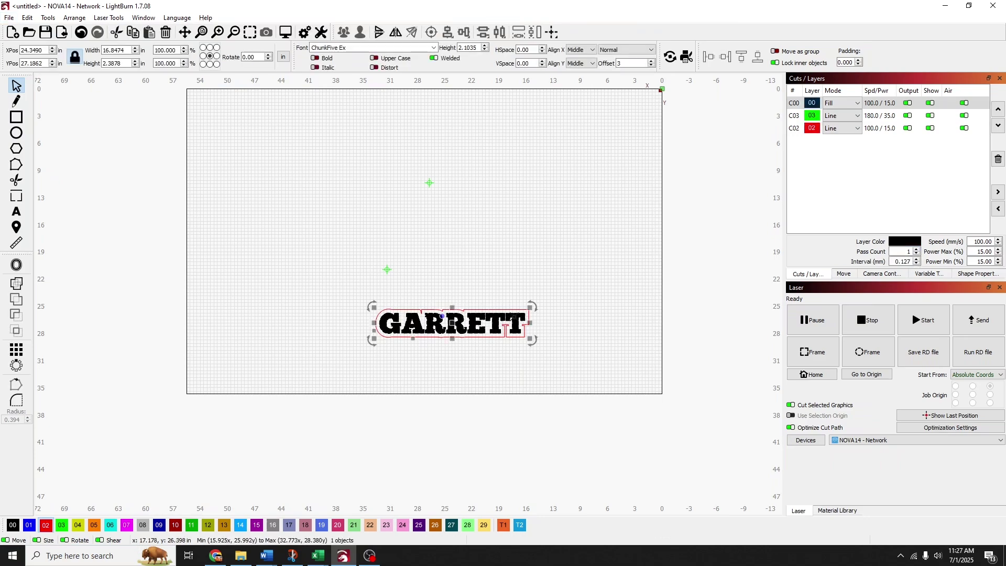
left_click(48, 525)
left_click(224, 386)
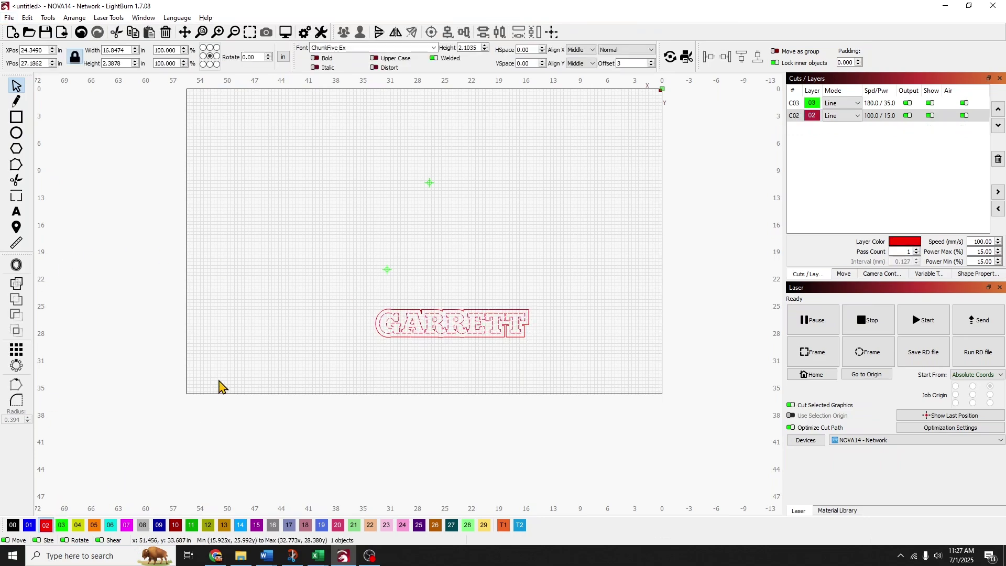
Scale the name and its outline together to about 32 in wide and move them slightly up and to the right.
left_click_drag(460, 327, 353, 366)
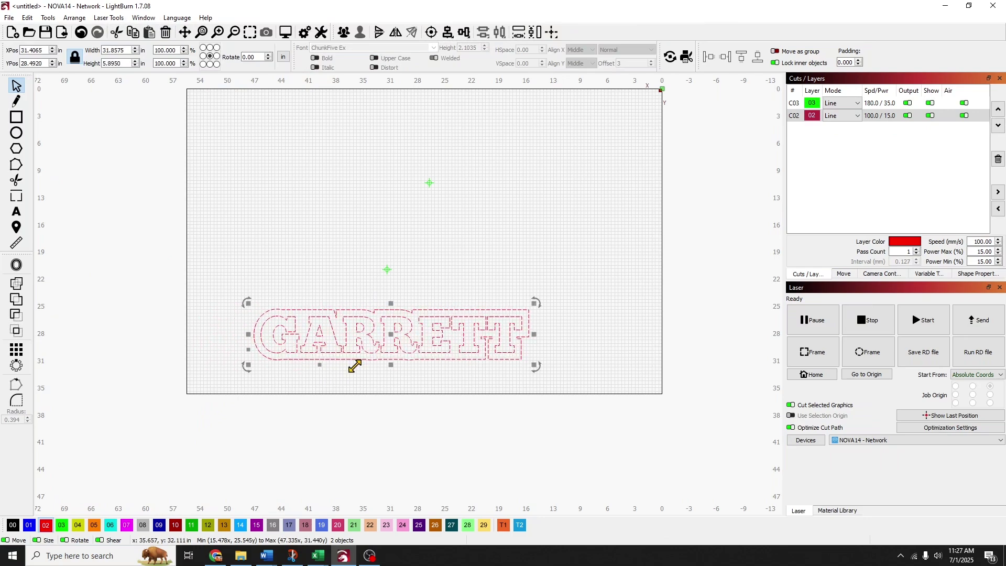
left_click_drag(389, 336, 438, 319)
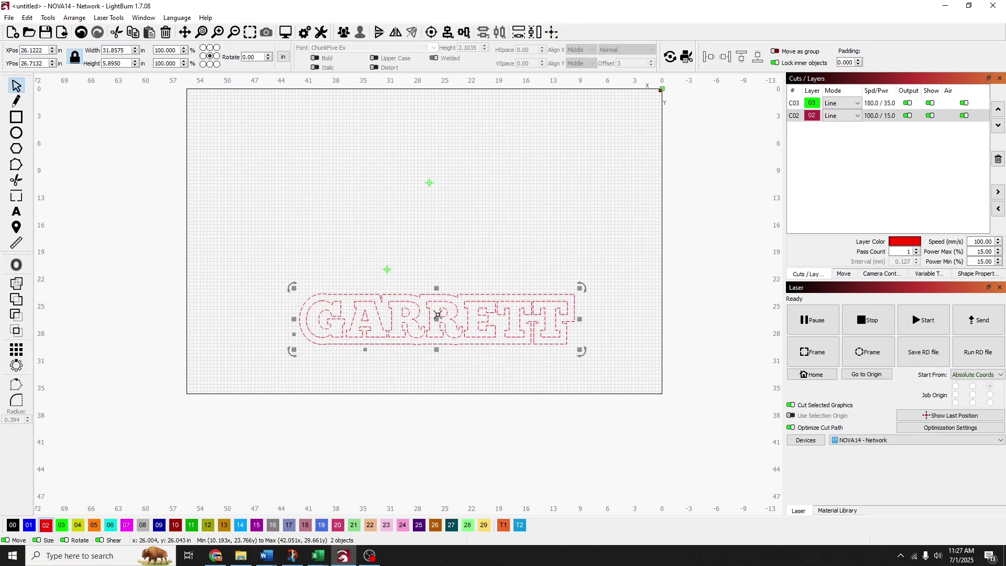
left_click(497, 278)
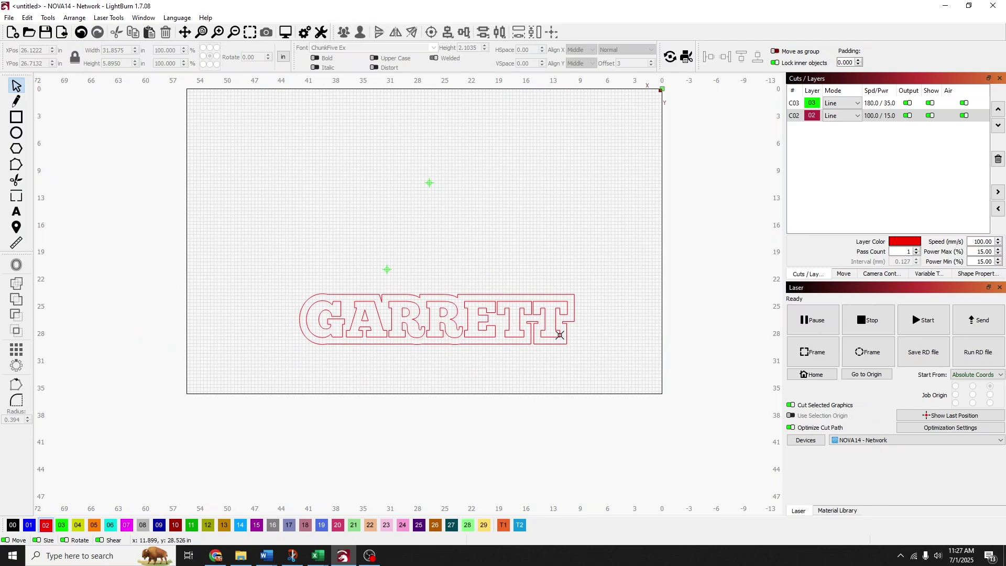
left_click_drag(567, 344, 409, 314)
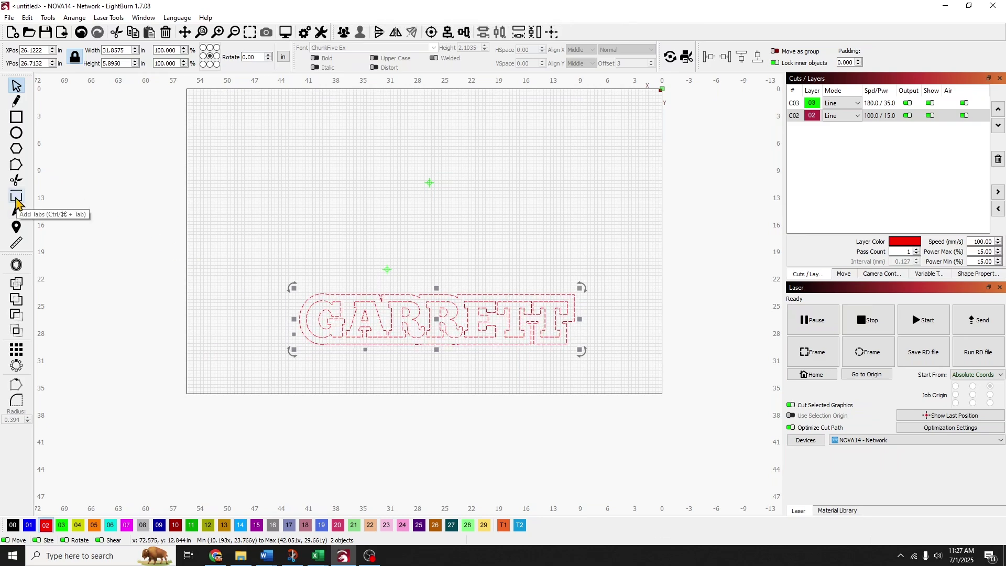
left_click(667, 188)
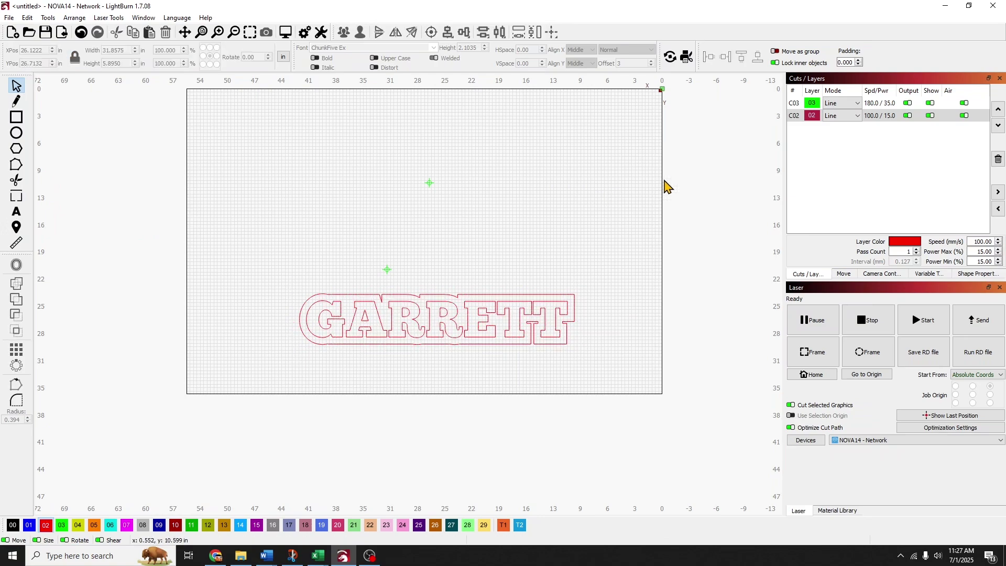
Try automatic tab generation in the Tabs / Bridges settings of red layer C02.
double_click(885, 116)
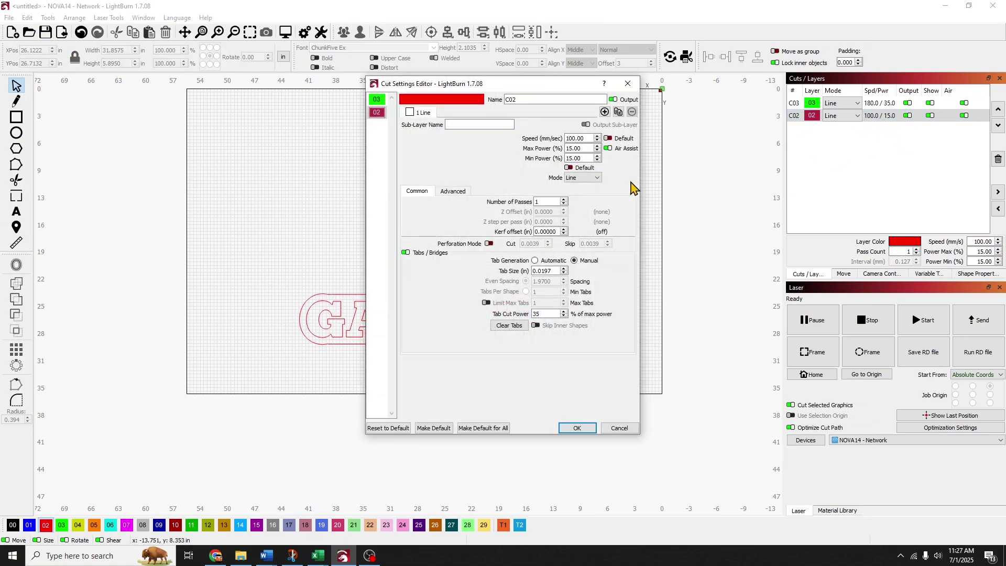
left_click(406, 253)
left_click(406, 253)
left_click_drag(542, 89, 752, 104)
left_click(744, 276)
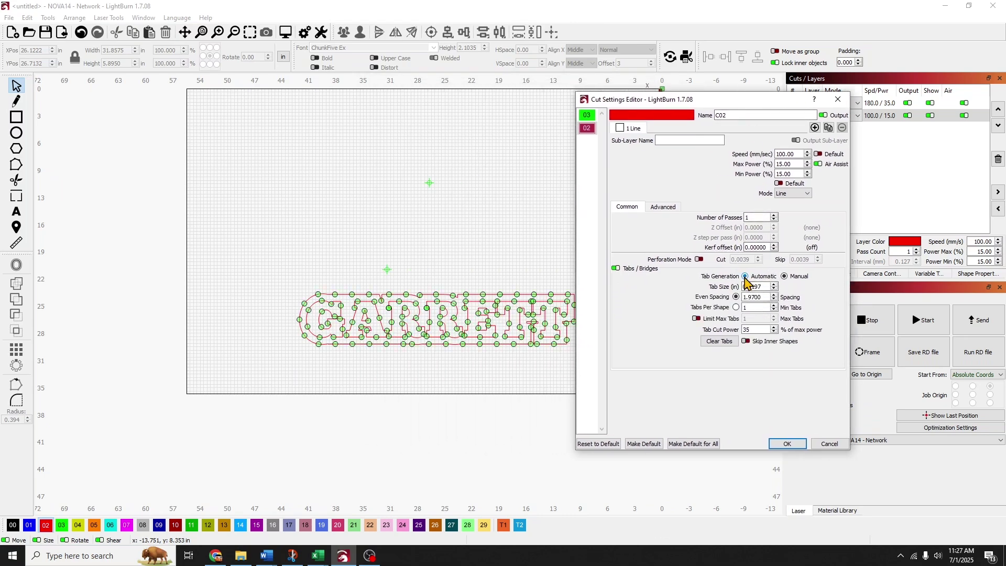
Try an even tab spacing of about 1.66 in, and return layer C02's tab generation to Manual.
left_click(774, 299)
left_click(774, 299)
left_click(774, 299)
left_click(774, 299)
left_click(774, 299)
left_click(774, 299)
left_click(774, 299)
left_click(774, 299)
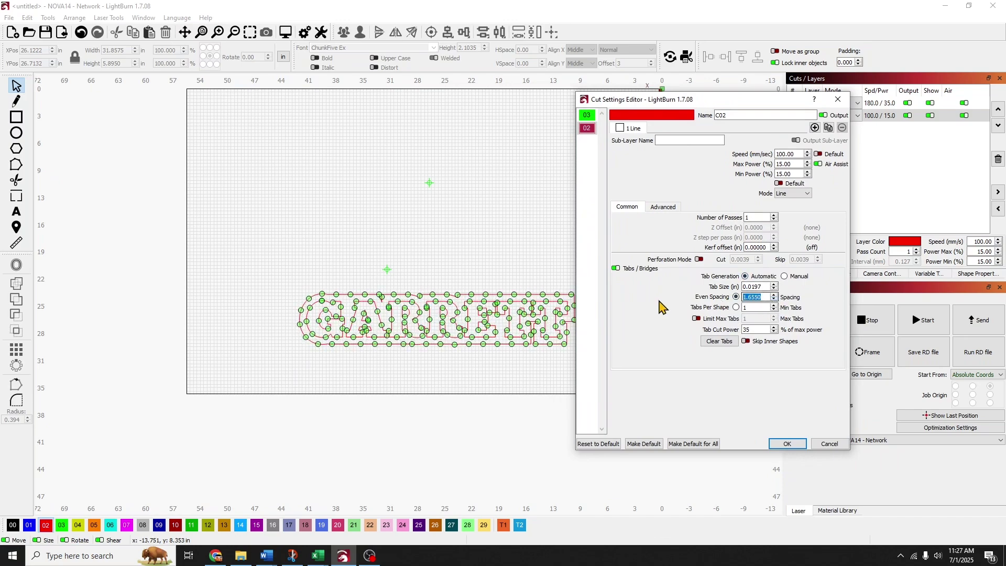
left_click(784, 276)
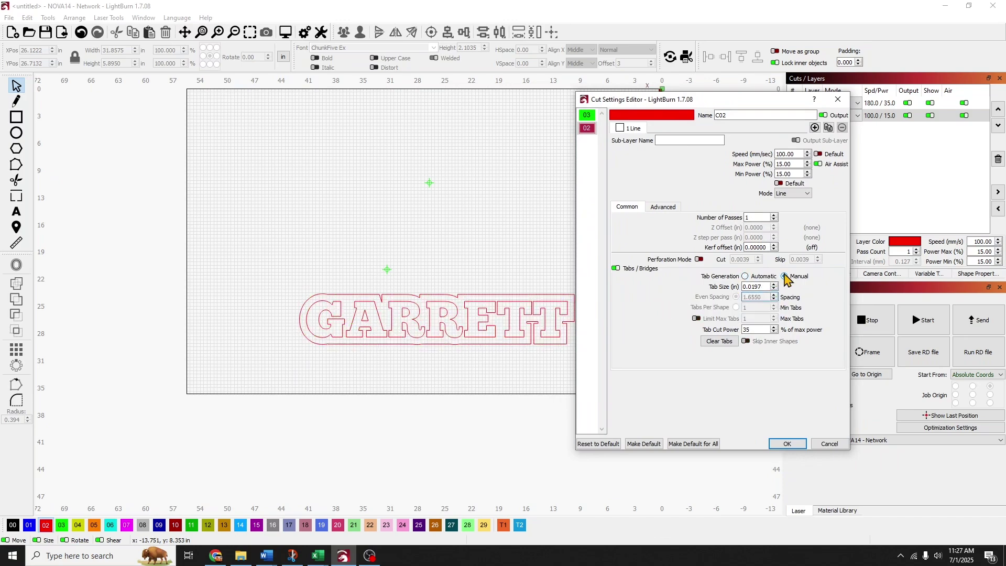
left_click(787, 444)
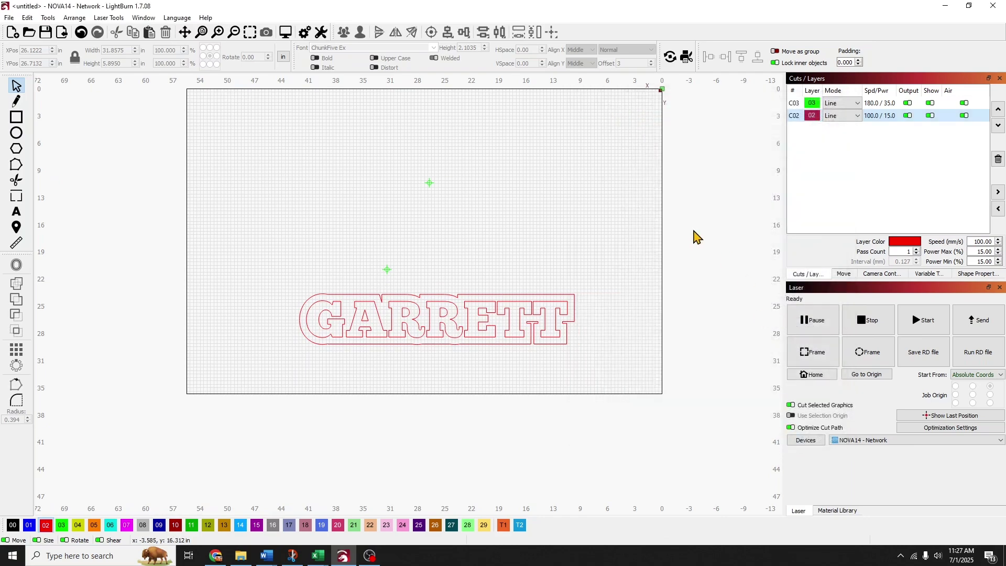
Add manual tabs at the top and bottom of every letter in the name with the Add Tabs tool.
left_click(18, 197)
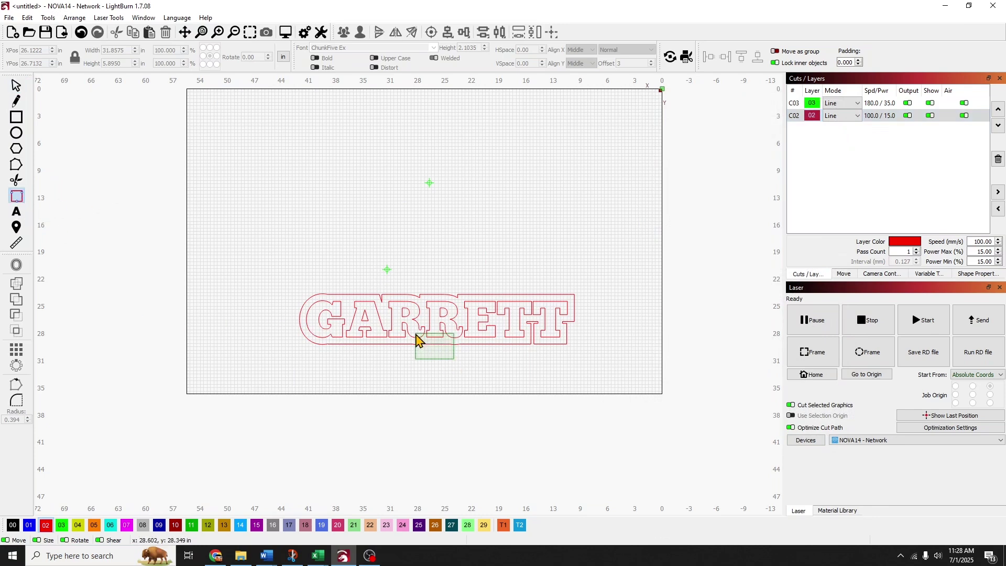
left_click_drag(409, 331, 407, 336)
scroll(353, 337, "up", 5)
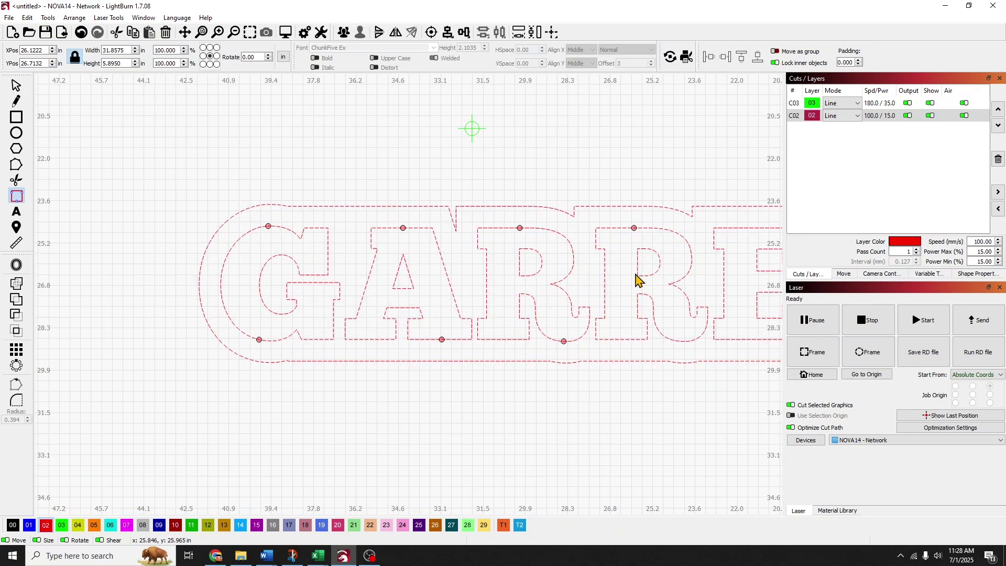
scroll(681, 340, "down", 1)
scroll(468, 299, "right", 3)
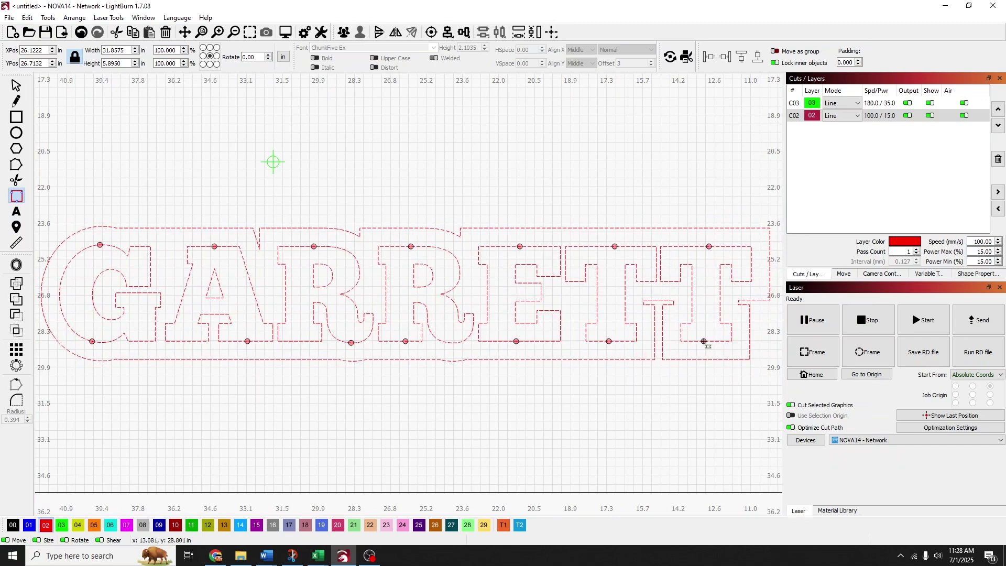
scroll(703, 341, "up", 6)
scroll(710, 350, "down", 5)
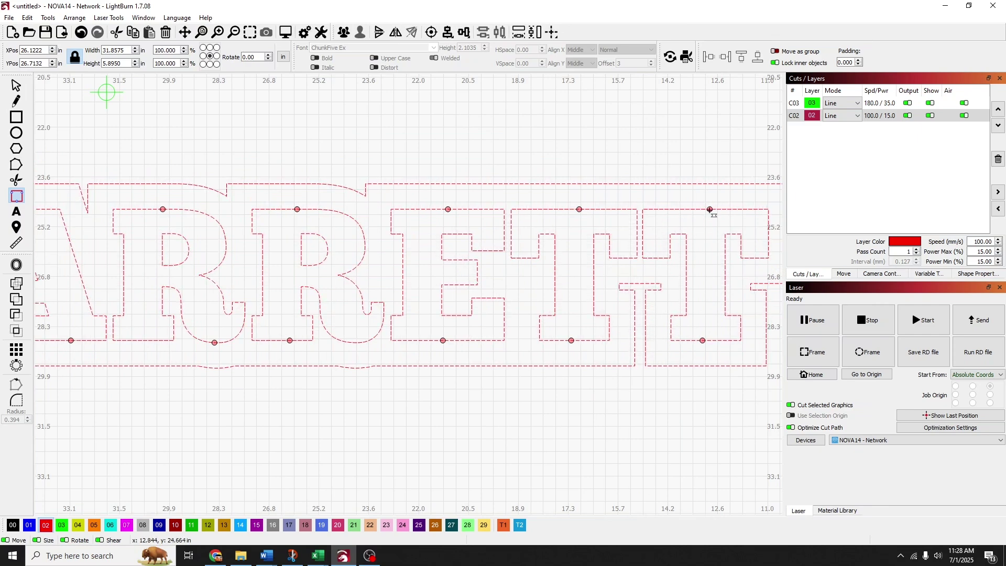
scroll(710, 209, "up", 2)
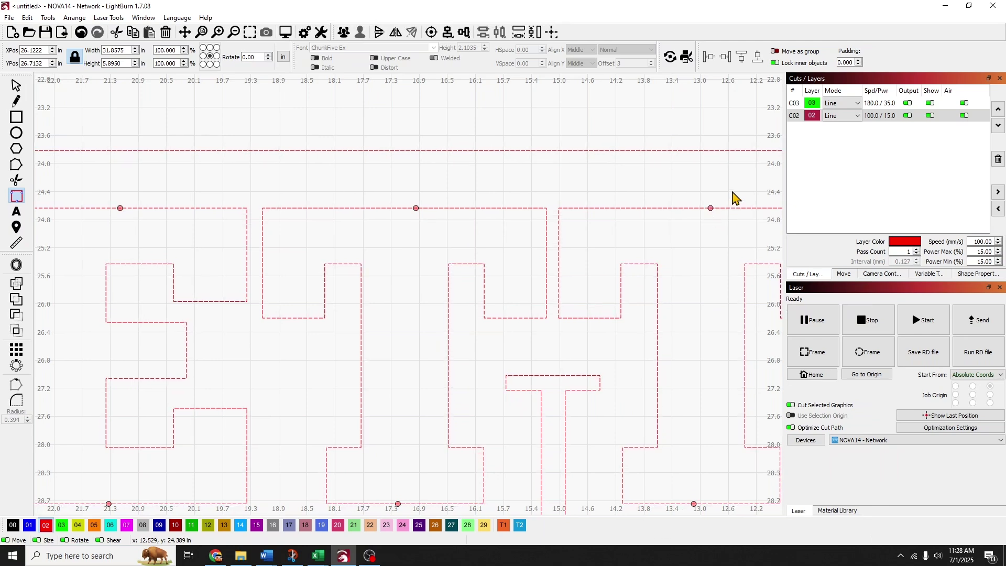
Set layer C02 to a speed of 10 mm/sec with maximum and minimum power at 50%, keeping tab cut power at 35%.
double_click(875, 116)
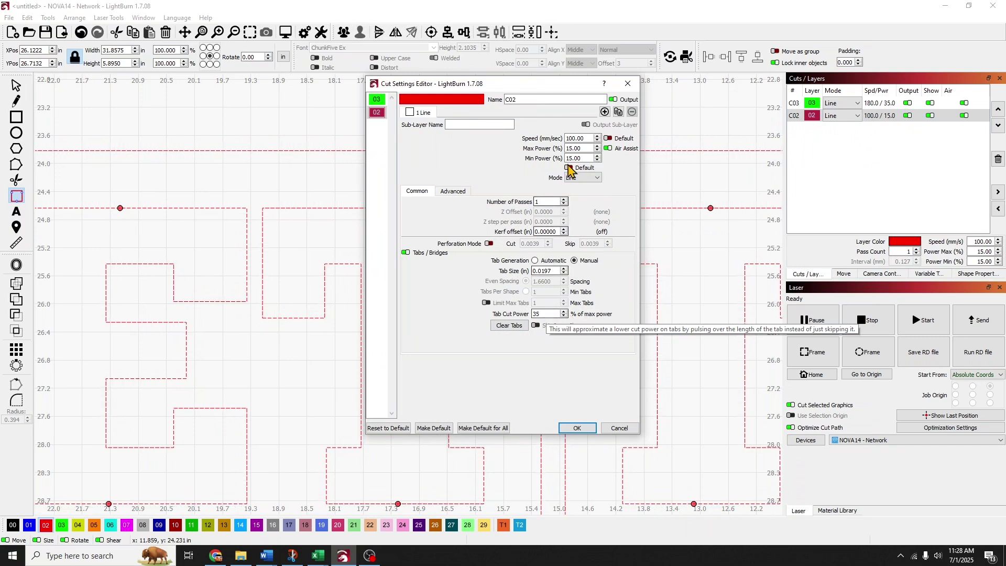
double_click(575, 138)
type("10")
key("Tab")
double_click(586, 157)
type("50")
double_click(576, 148)
type("50")
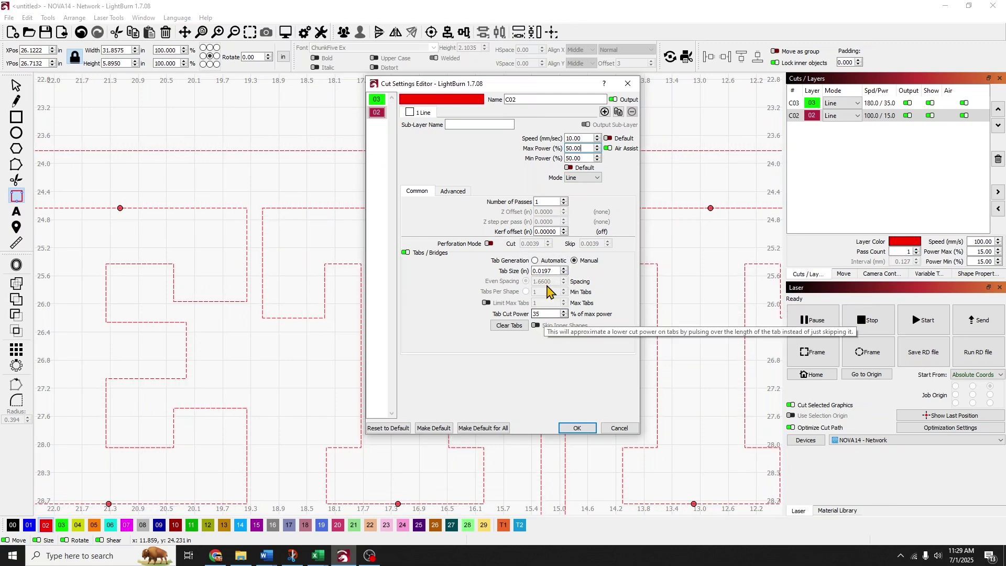
double_click(542, 314)
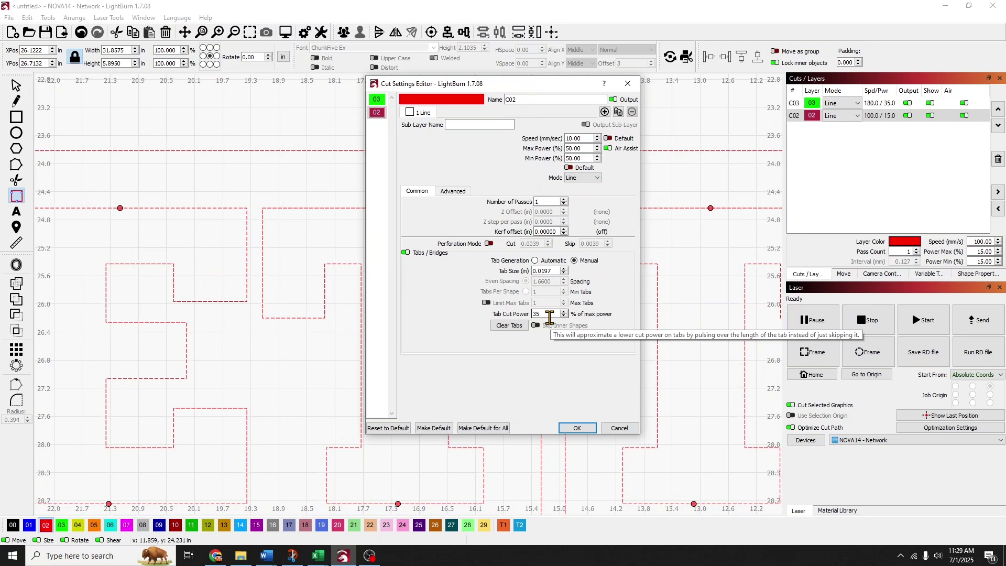
left_click(577, 428)
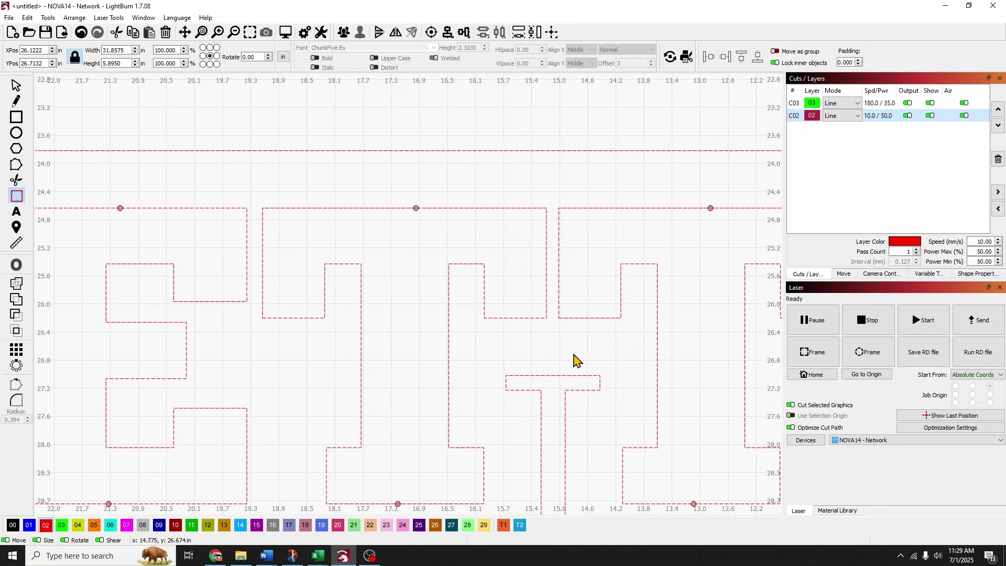
scroll(576, 361, "down", 1)
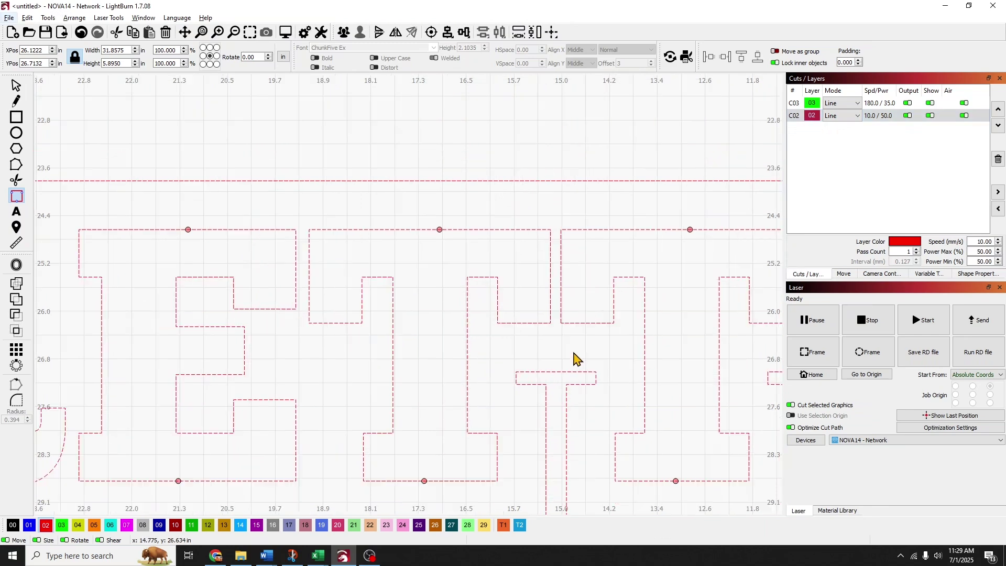
left_click(202, 32)
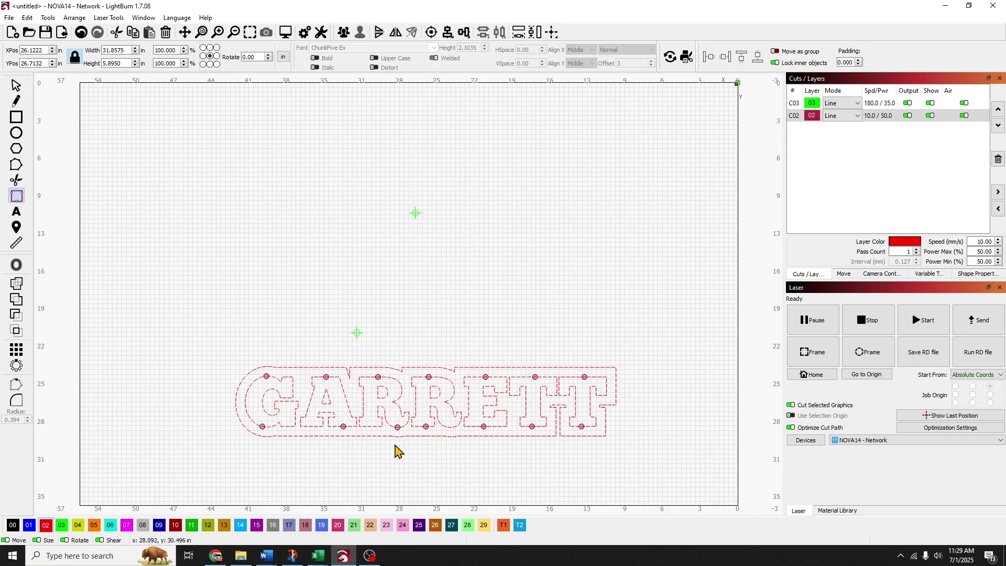
scroll(266, 426, "up", 3)
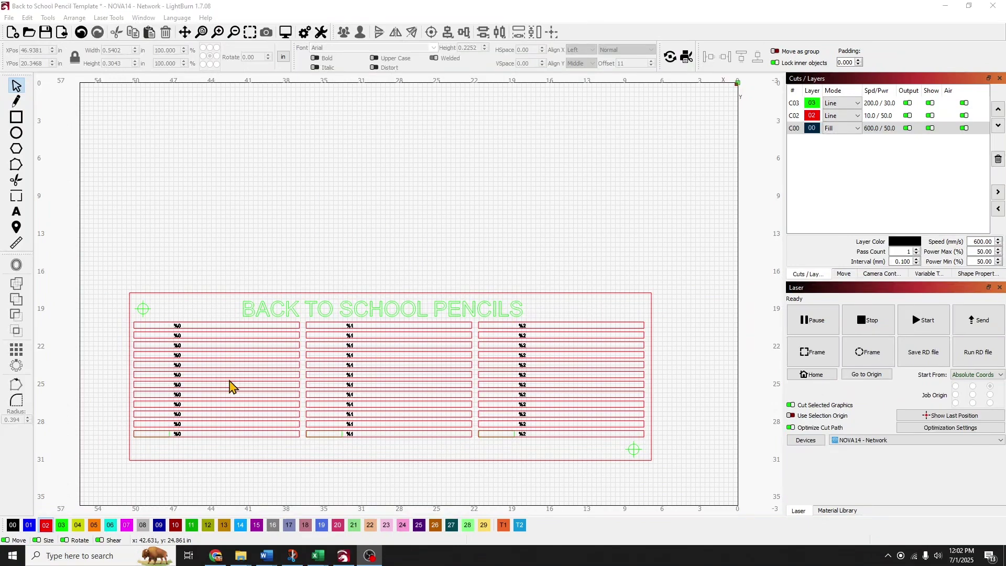
Set the text type of the first pencil slot's %0 text to Merge/CSV.
scroll(192, 381, "up", 3)
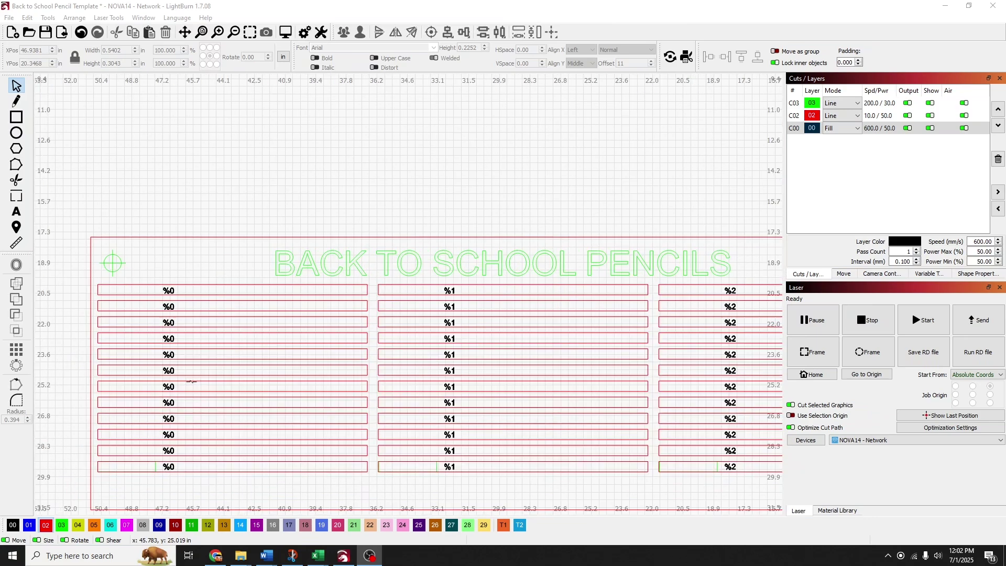
scroll(192, 381, "down", 1)
scroll(179, 361, "up", 3)
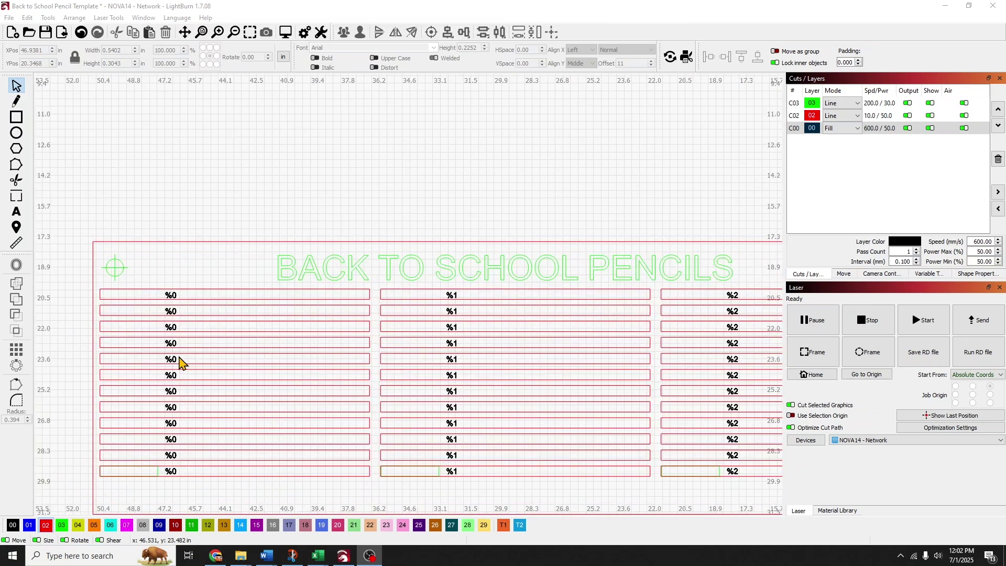
left_click(177, 257)
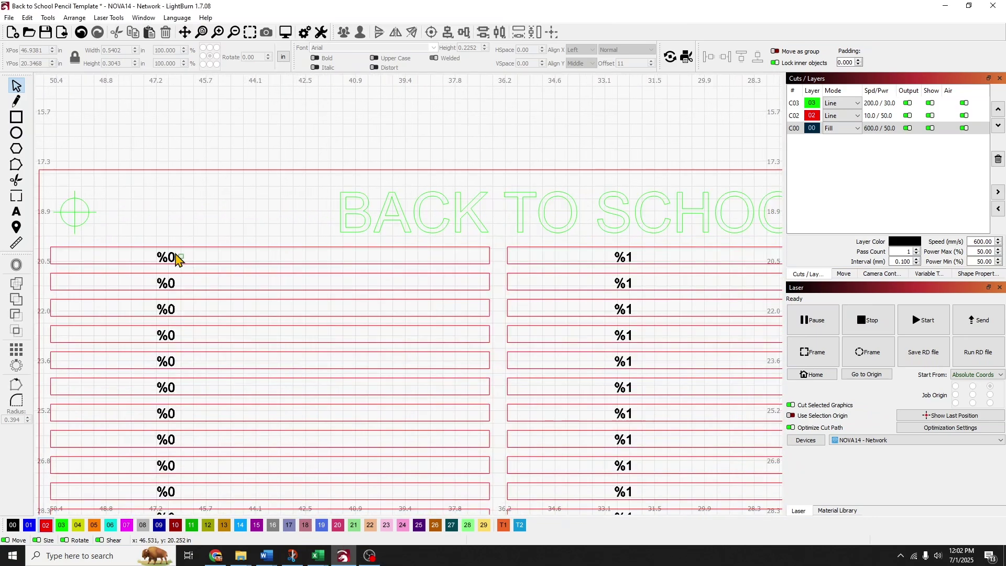
left_click(148, 258)
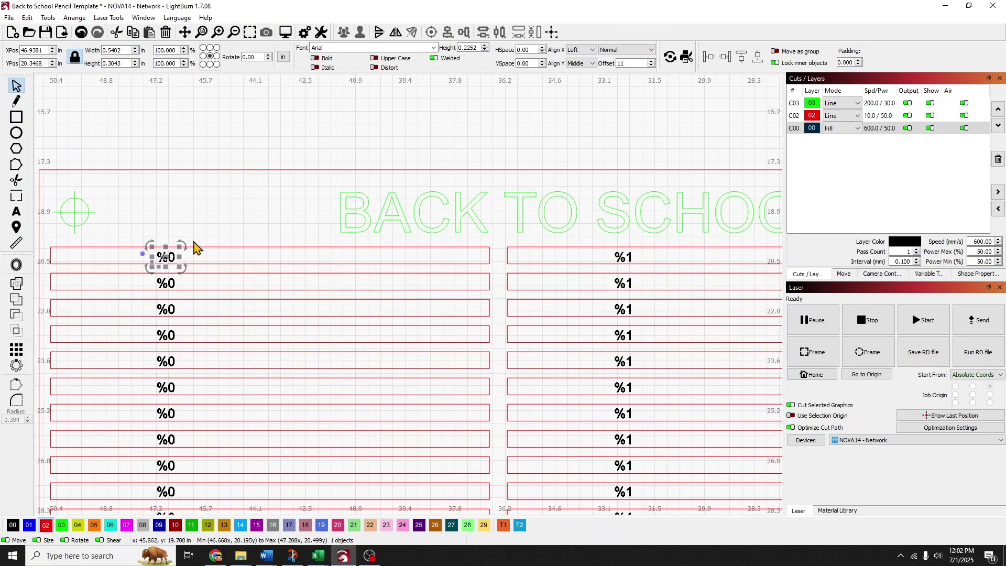
scroll(167, 259, "up", 3)
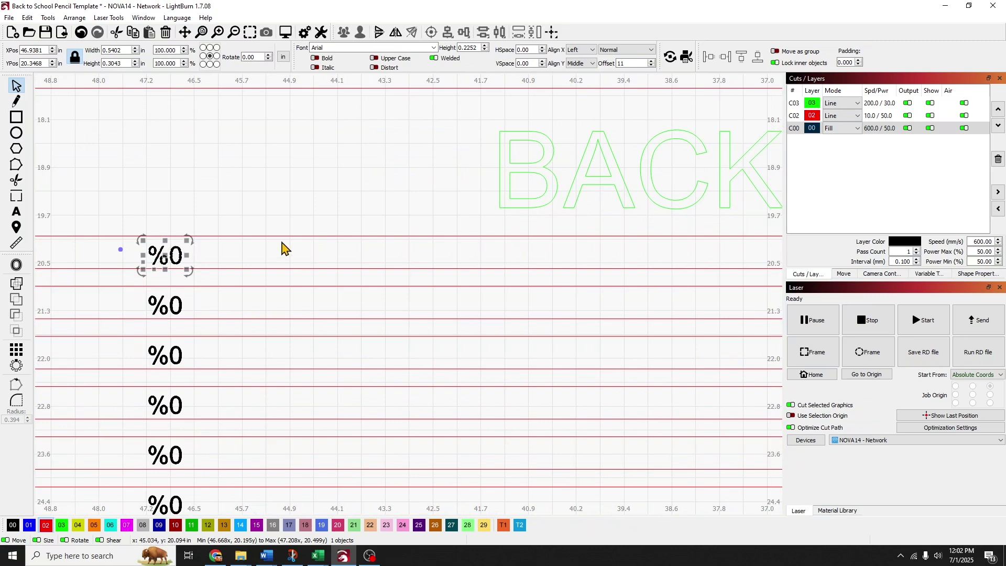
left_click(644, 51)
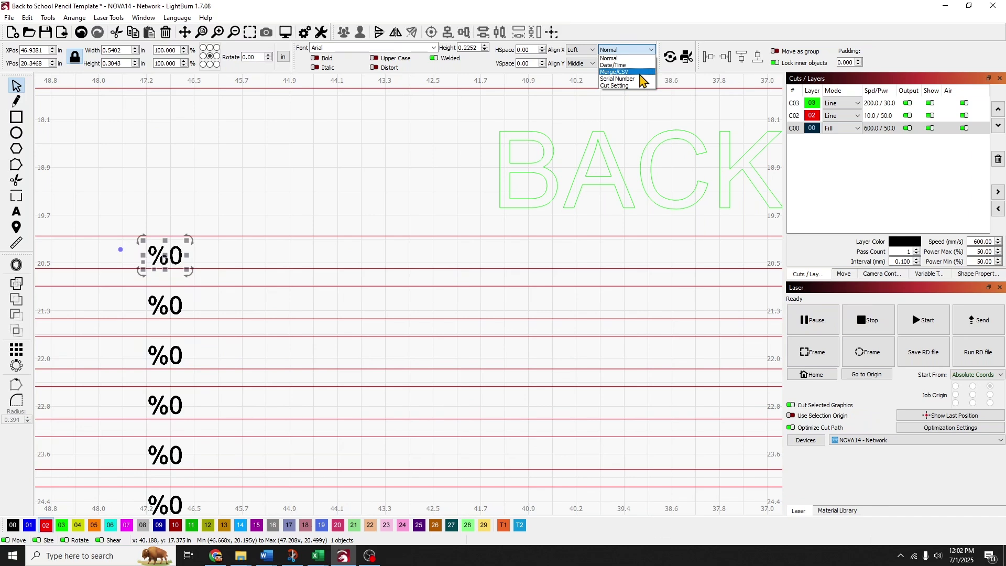
left_click(640, 73)
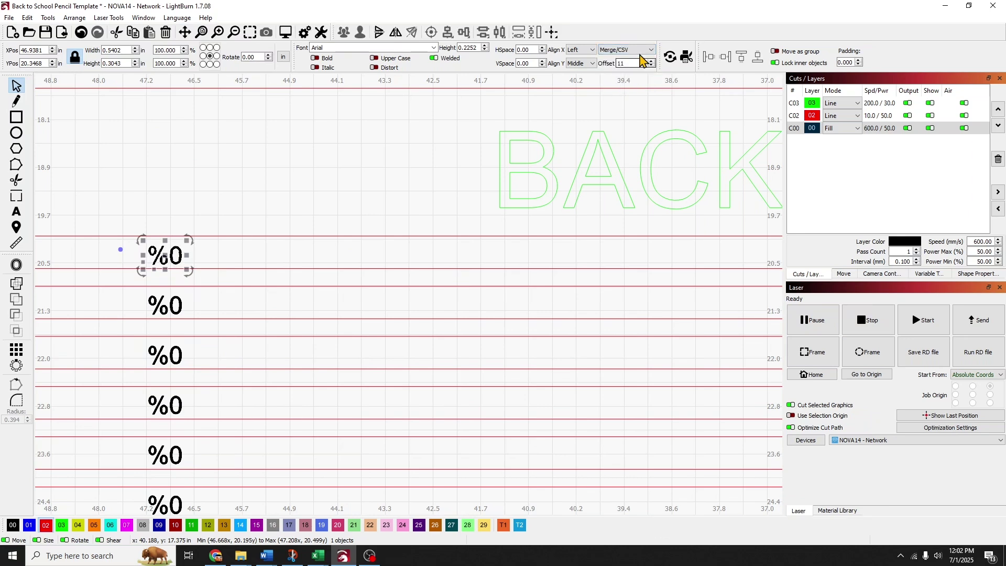
left_click(359, 198)
Load Pencil Names for Template.csv as the CSV file for the variable text.
scroll(337, 209, "down", 4)
scroll(336, 212, "down", 2)
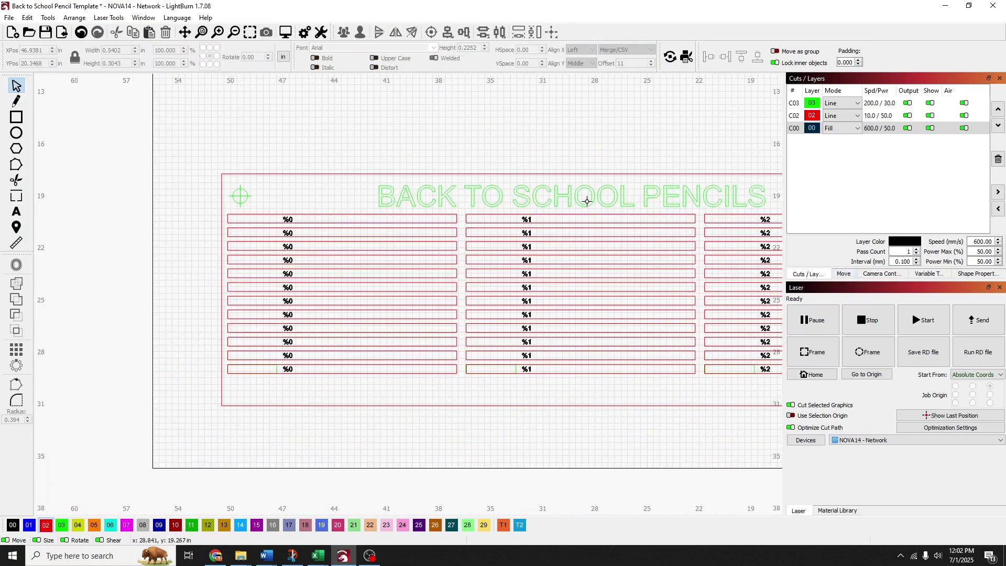
left_click_drag(644, 203, 516, 220)
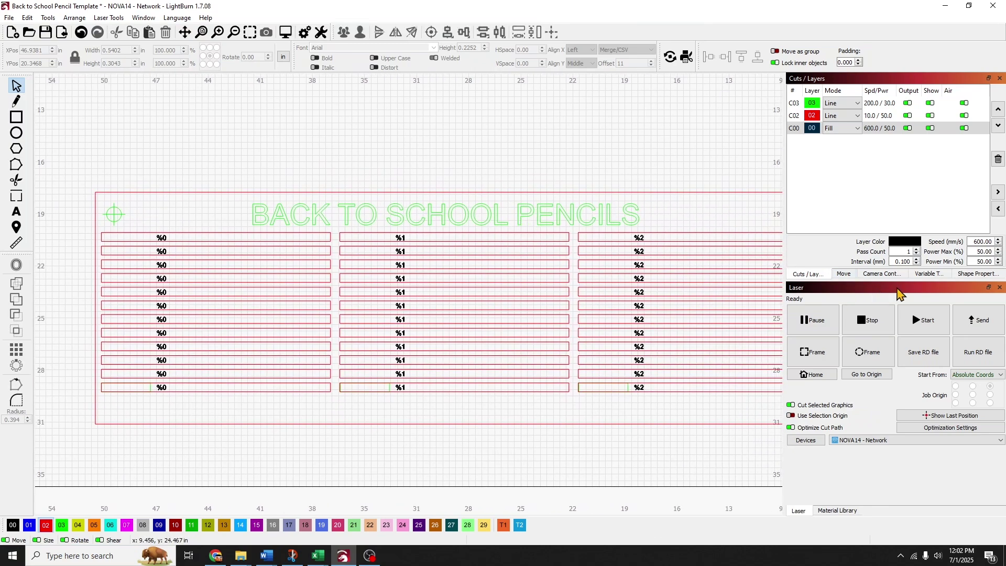
left_click(929, 274)
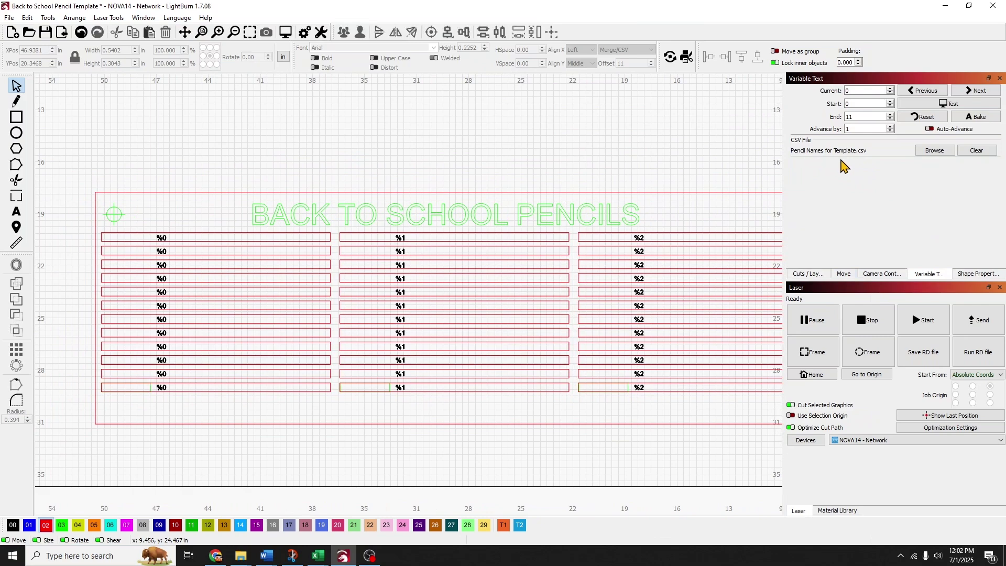
left_click(942, 151)
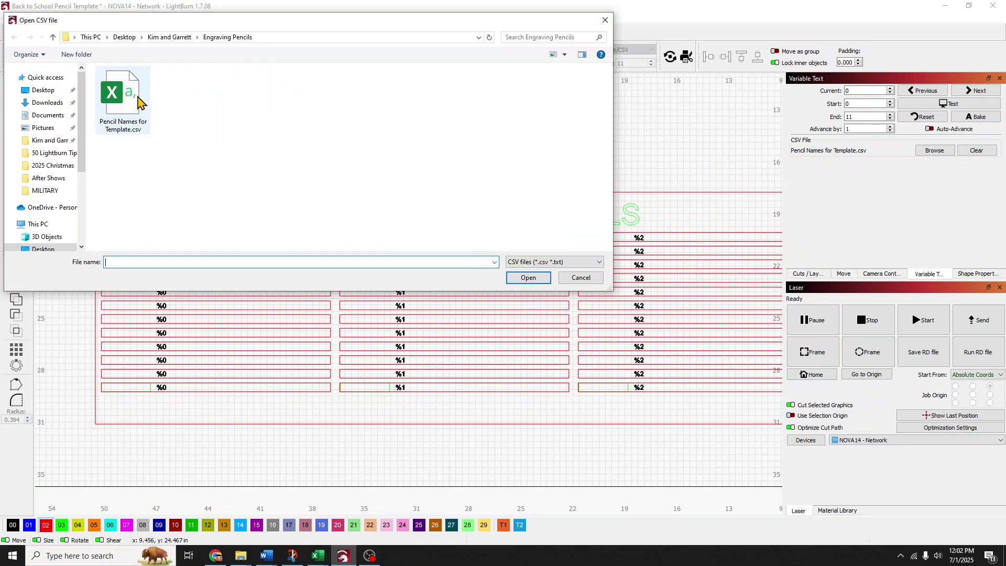
double_click(122, 109)
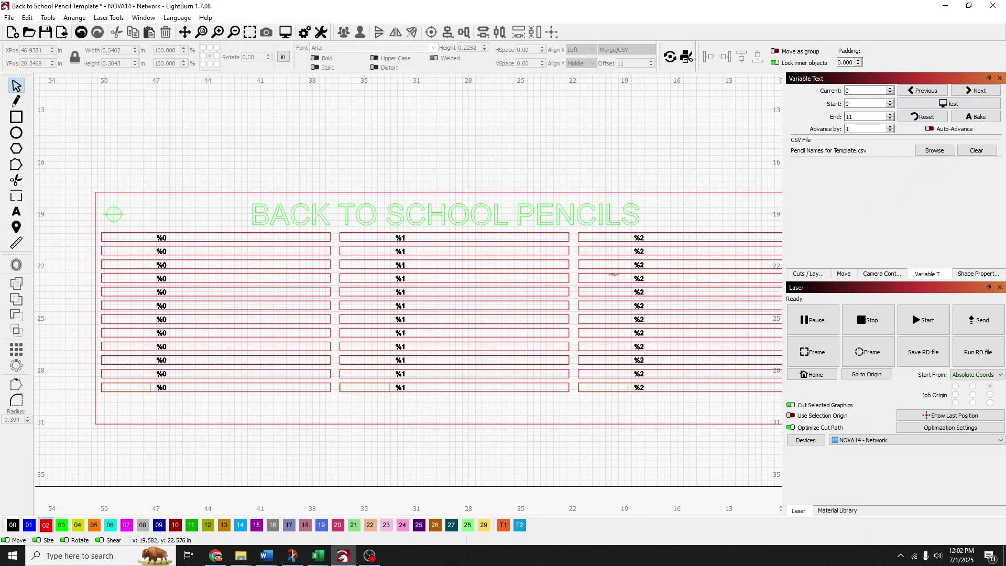
Test the variable text to preview the CSV names in all three columns of pencil slots.
scroll(633, 270, "up", 4)
left_click(942, 105)
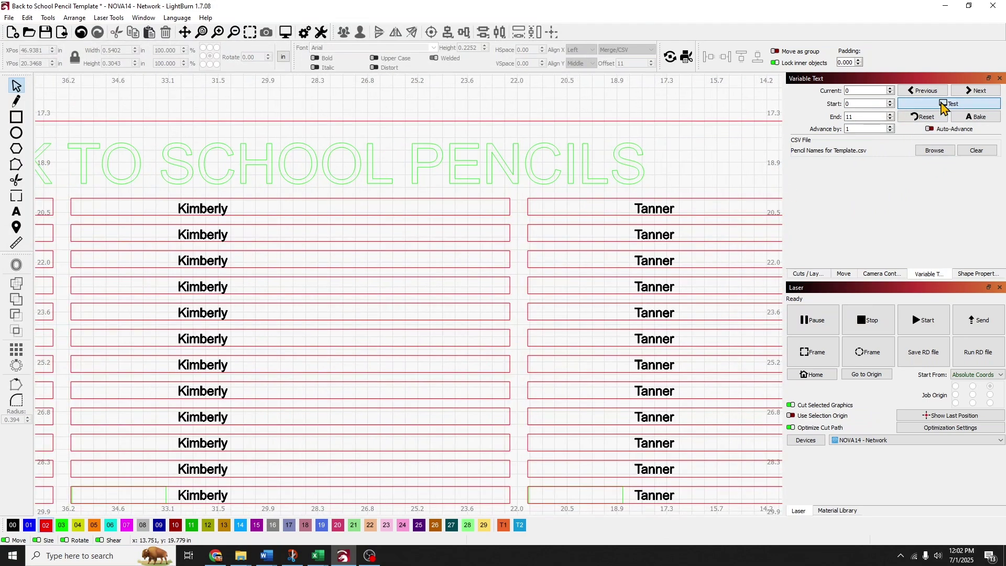
scroll(471, 306, "down", 1)
left_click_drag(391, 303, 660, 290)
left_click(953, 105)
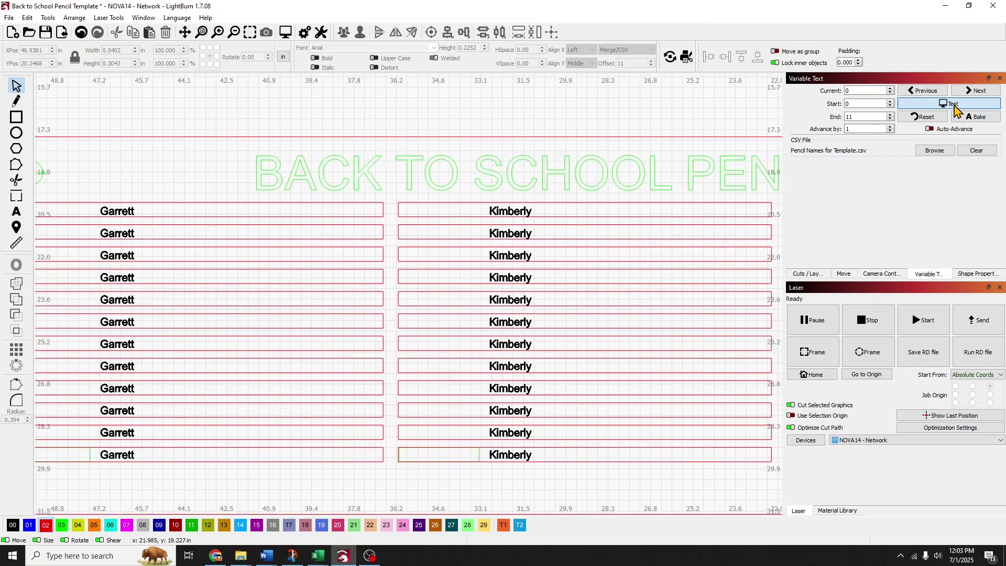
scroll(574, 298, "down", 2)
left_click_drag(574, 298, 432, 295)
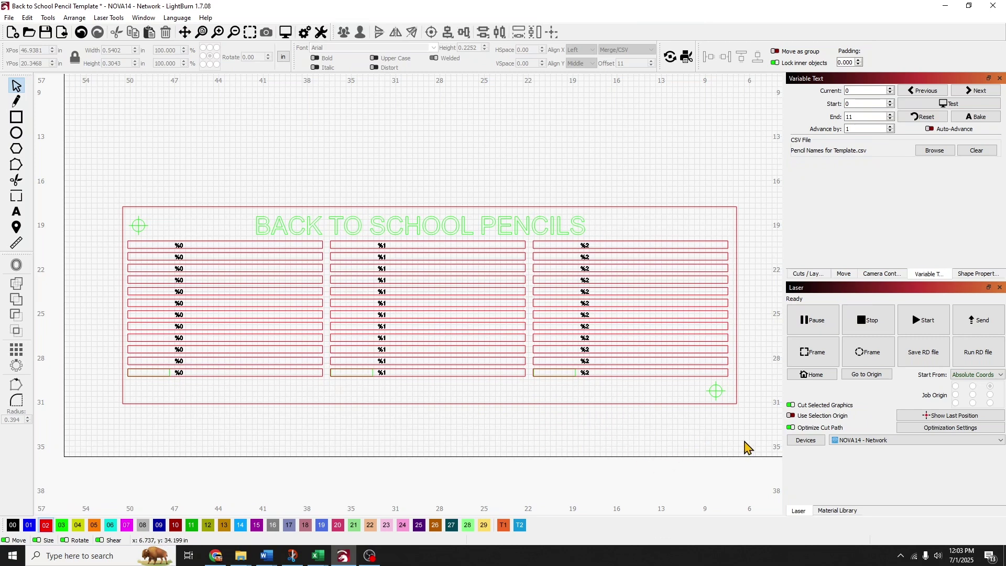
Try Laser 1 as the active laser device and check its connection status.
scroll(634, 427, "down", 1)
scroll(634, 427, "down", 1)
left_click_drag(630, 419, 530, 428)
scroll(530, 429, "up", 3)
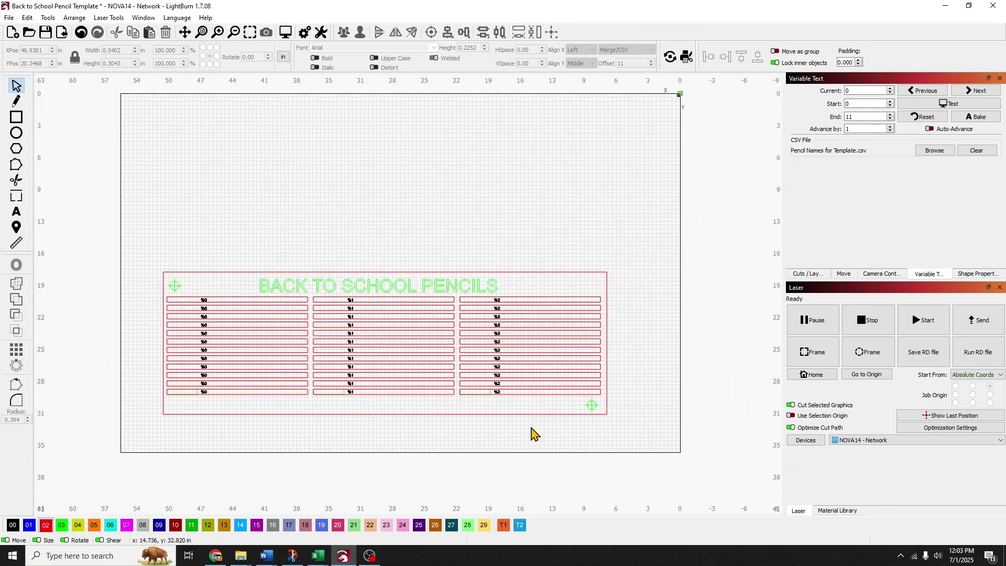
left_click_drag(532, 426, 610, 419)
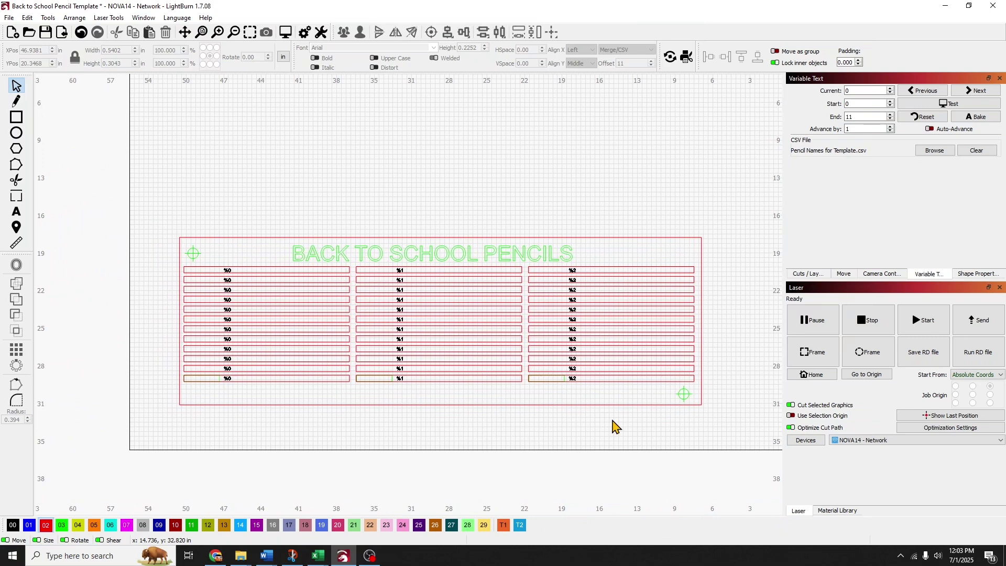
left_click(865, 441)
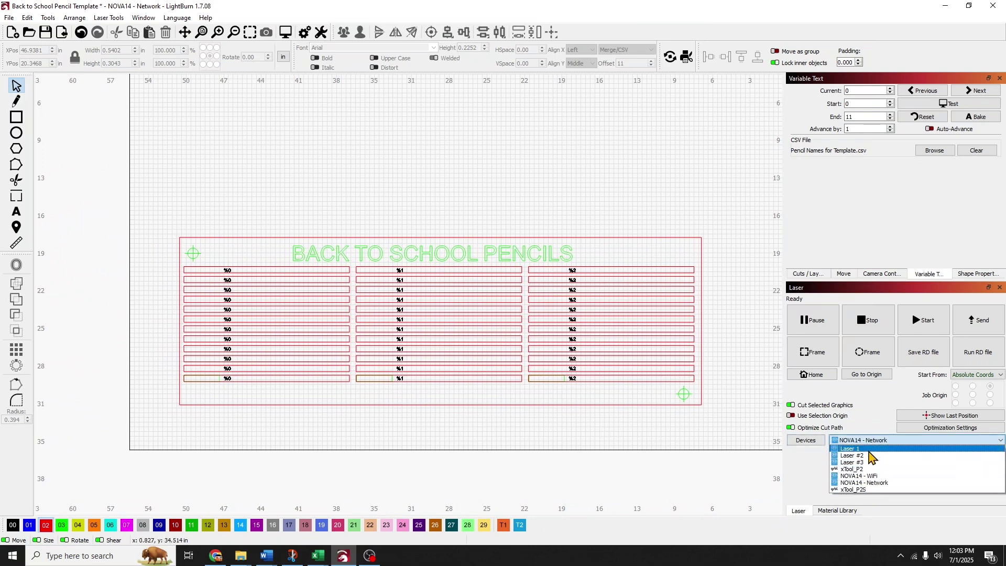
left_click(868, 449)
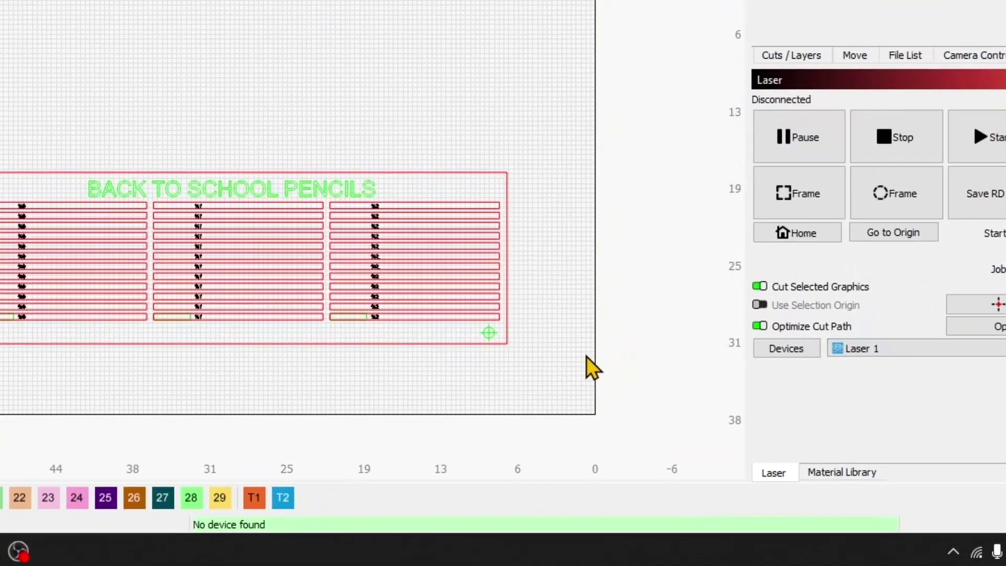
scroll(504, 388, "up", 4)
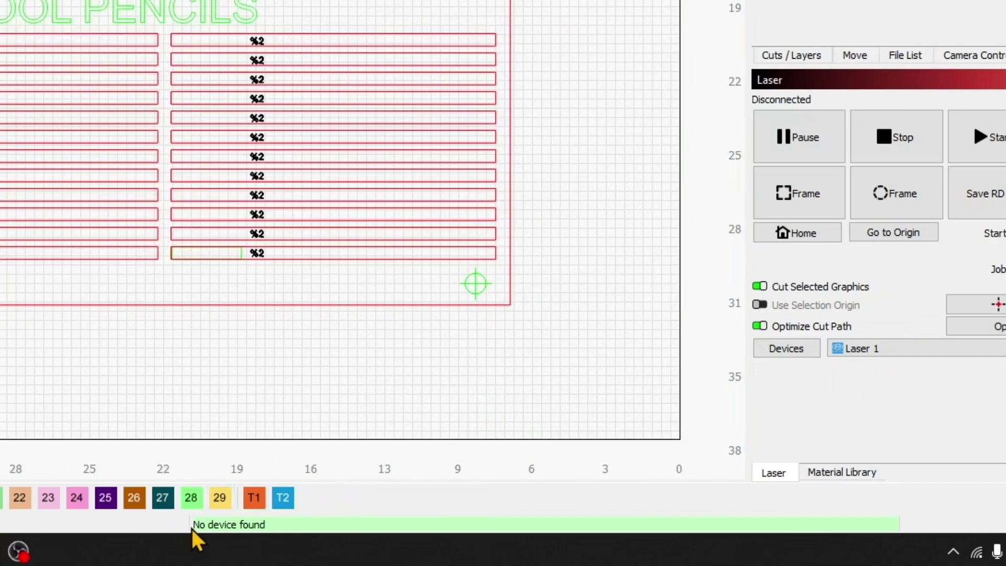
scroll(506, 360, "down", 2)
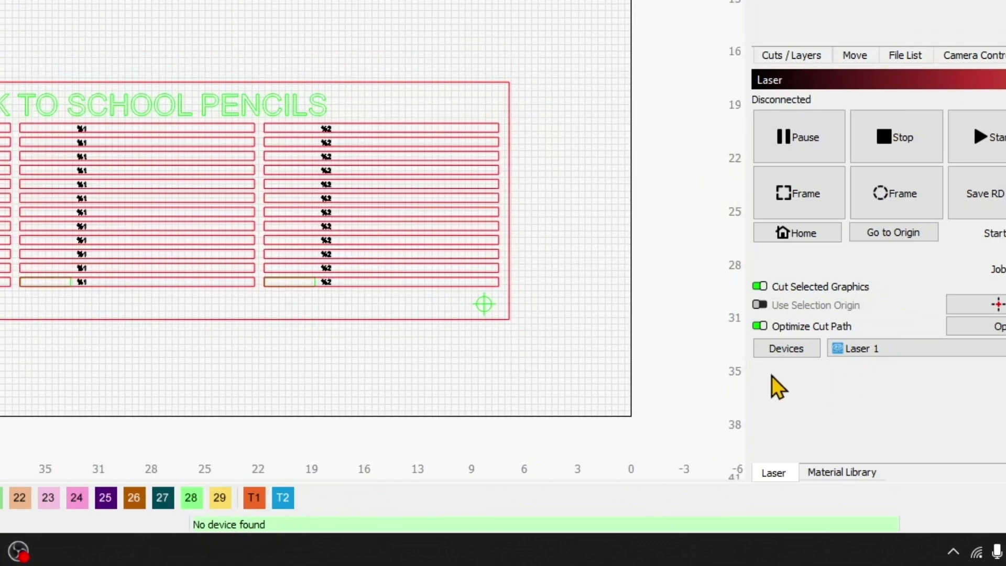
Switch the active laser device to Laser #3.
left_click(924, 350)
left_click(923, 389)
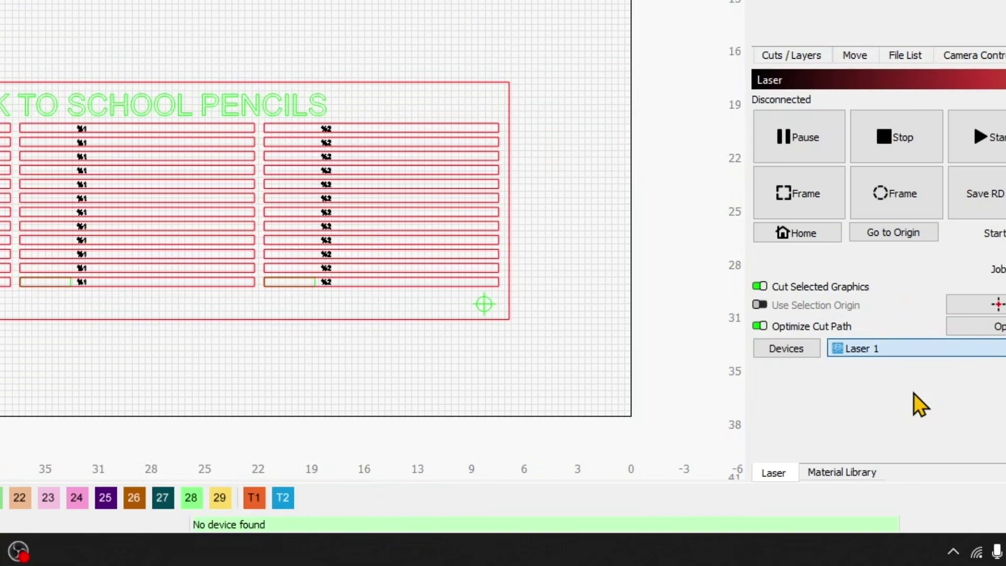
scroll(514, 350, "down", 1)
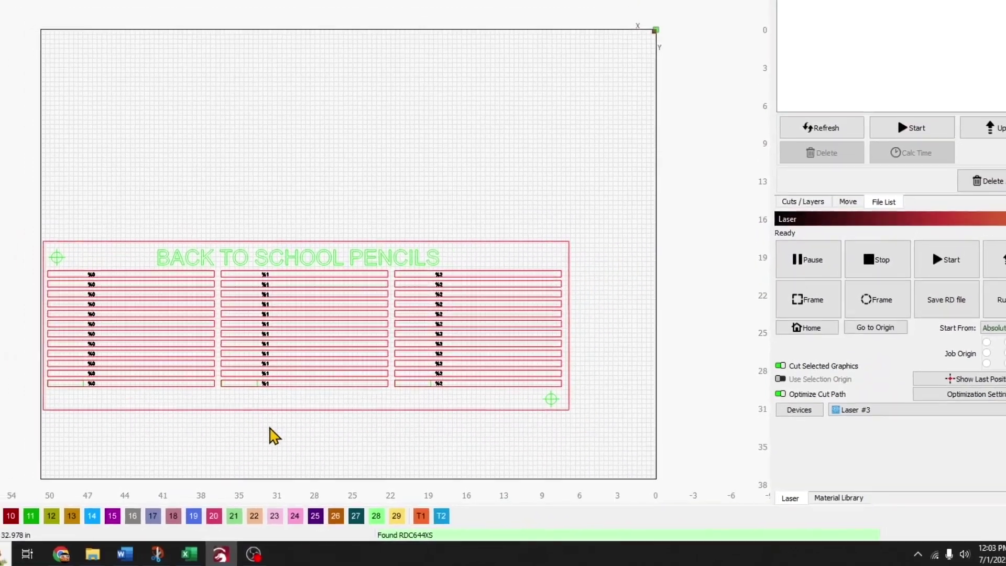
Select the whole pencil template and move it off the bed, above the work area.
left_click_drag(583, 428, 18, 223)
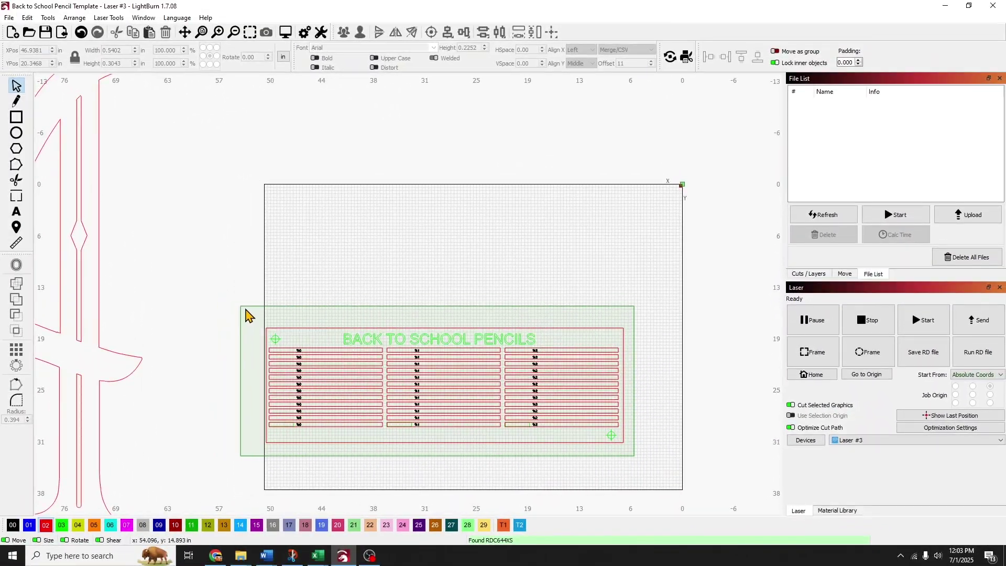
left_click_drag(246, 315, 246, 314)
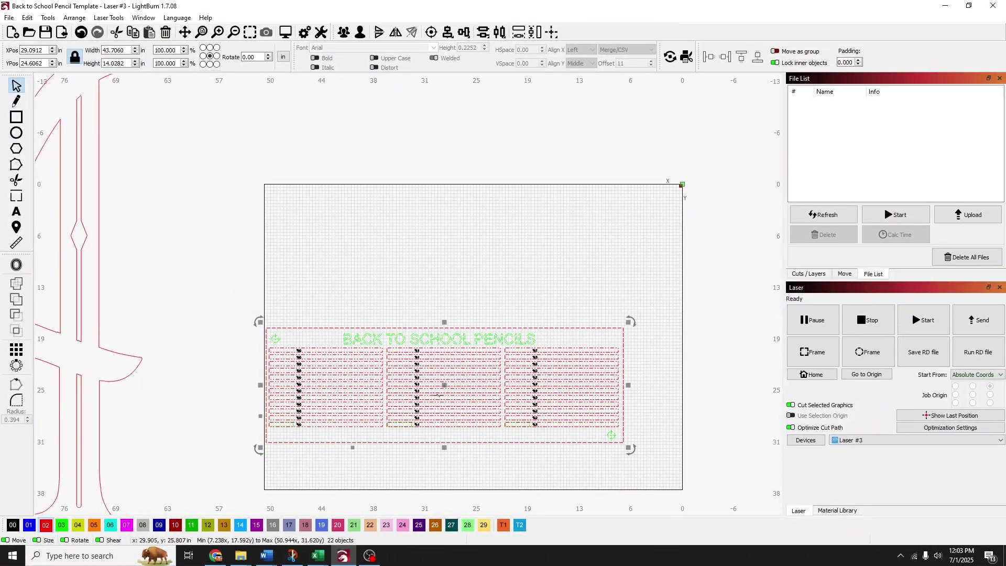
mouse_move(442, 386)
left_mouse_down()
mouse_move(602, 209)
mouse_move(652, 117)
left_mouse_up()
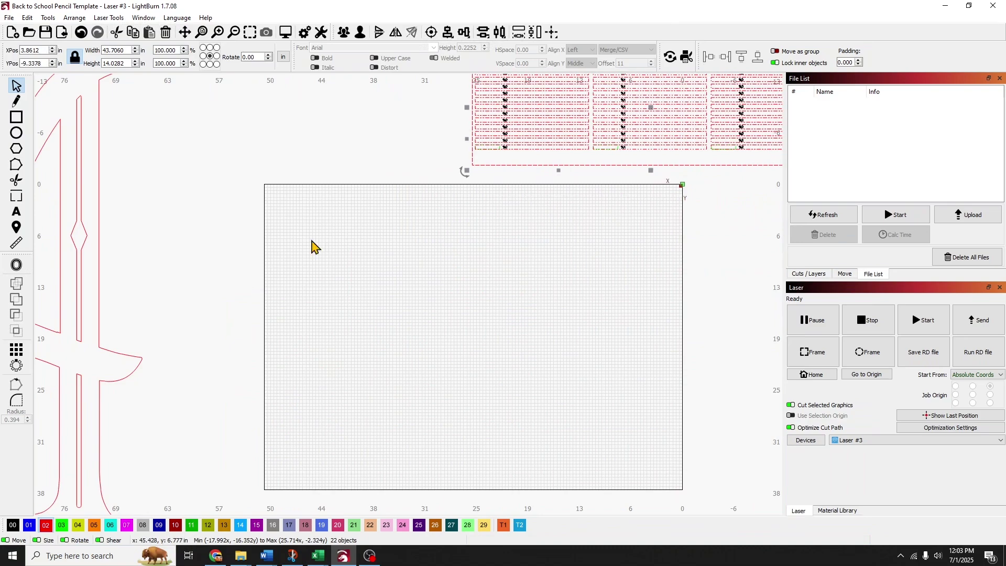
Move the oversized letter onto the bed and switch the active laser device to NOVA14 - Network.
left_click(81, 313)
mouse_move(78, 323)
left_mouse_down()
mouse_move(359, 325)
mouse_move(541, 344)
left_mouse_up()
left_click(914, 440)
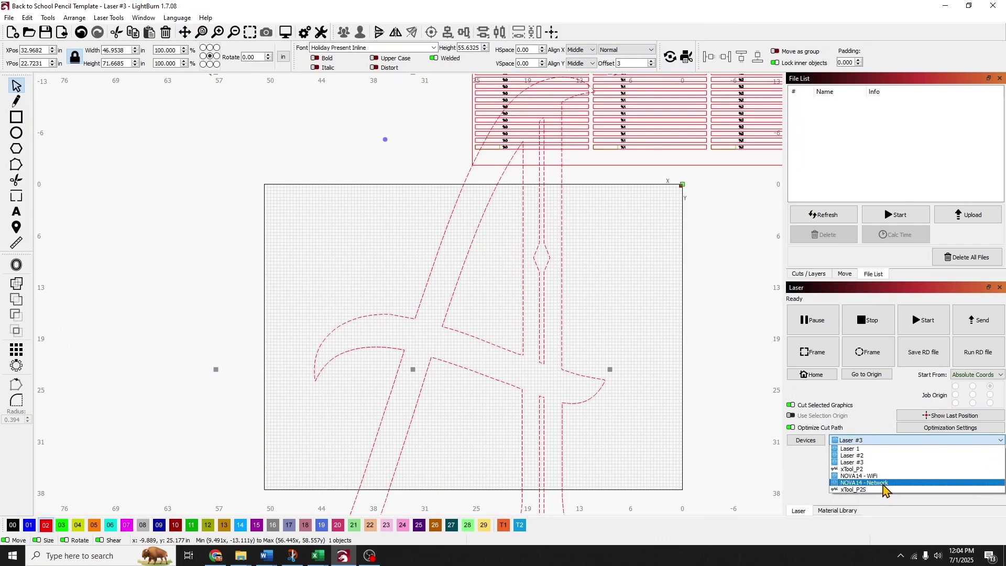
left_click(883, 485)
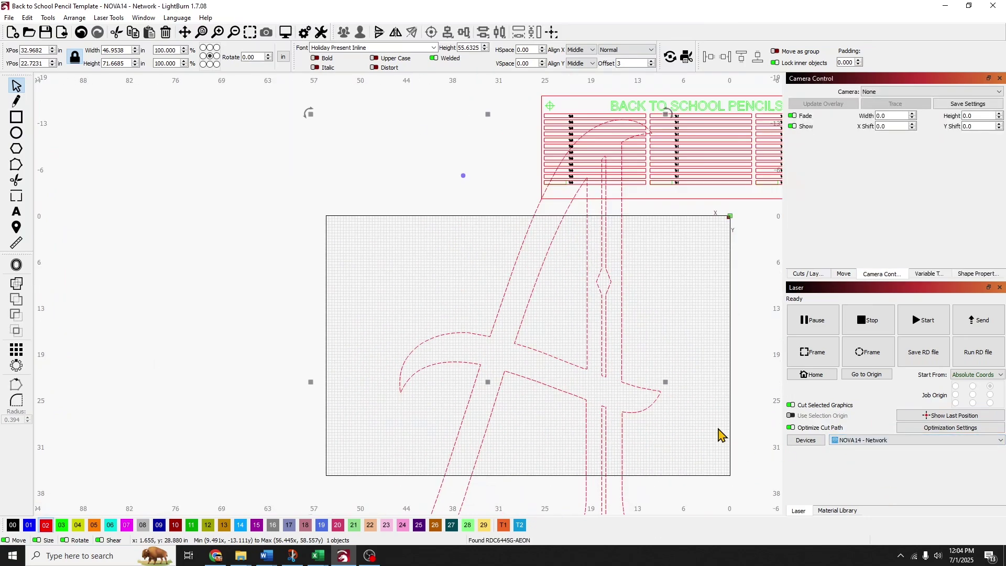
Rotate the oversized letter slightly counterclockwise and position it with its top just inside the bed's upper edge.
left_click_drag(486, 381, 374, 467)
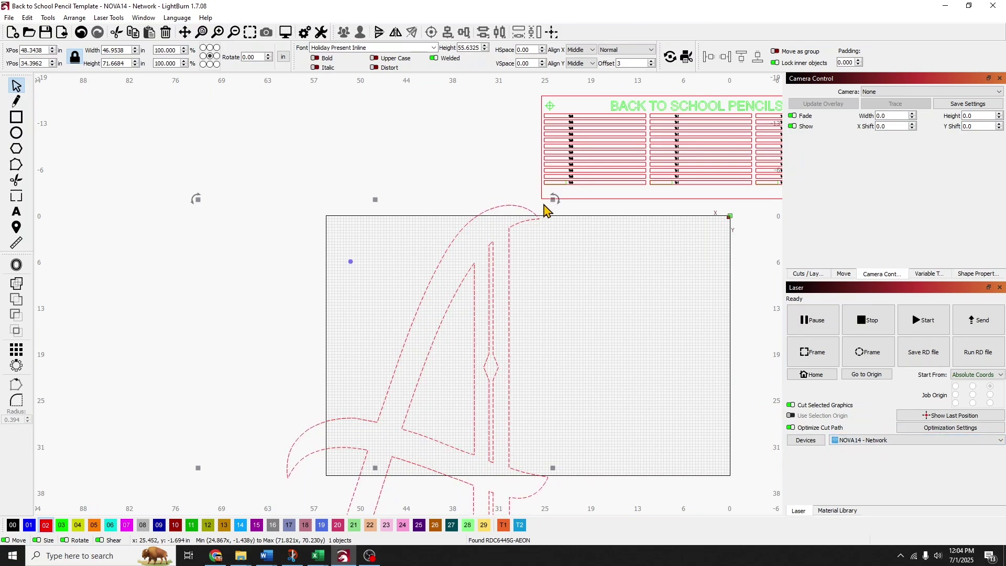
left_click_drag(560, 203, 492, 243)
left_click_drag(398, 464, 454, 481)
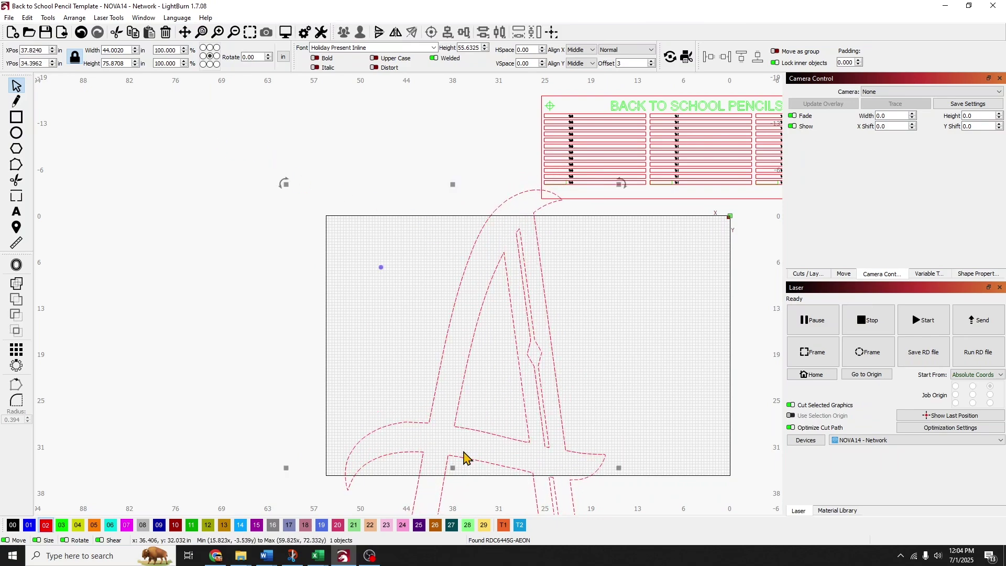
left_click_drag(451, 471, 461, 502)
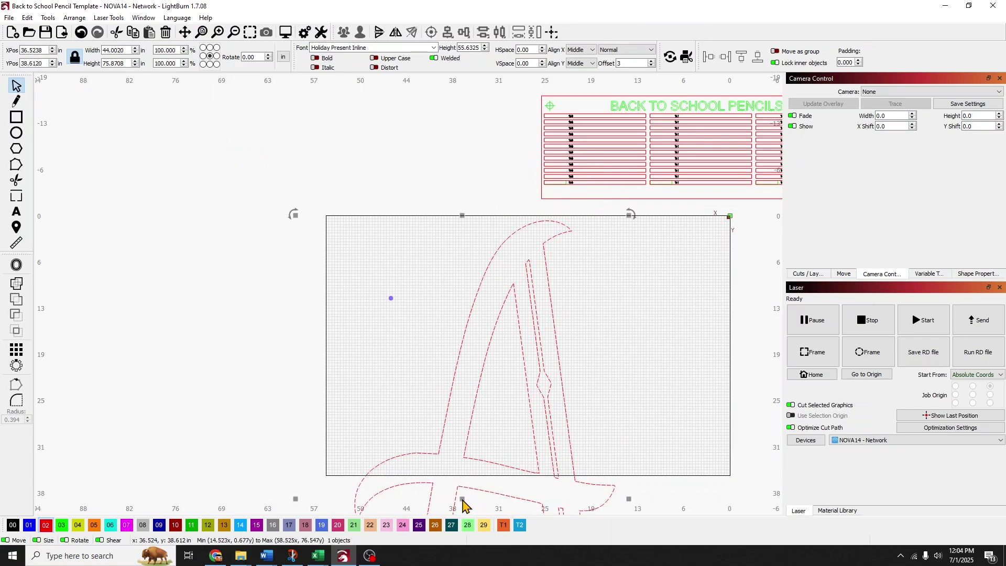
Place two REG MARKS graphics from the Art Library near the bed's lower edge, one on each side of the letter.
left_click(144, 17)
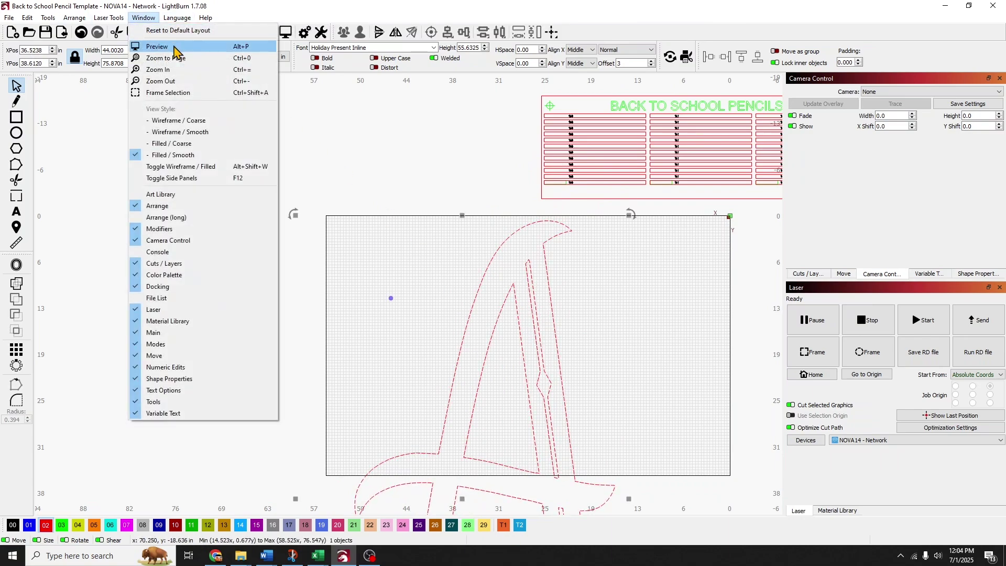
left_click(181, 194)
left_click_drag(183, 169, 424, 278)
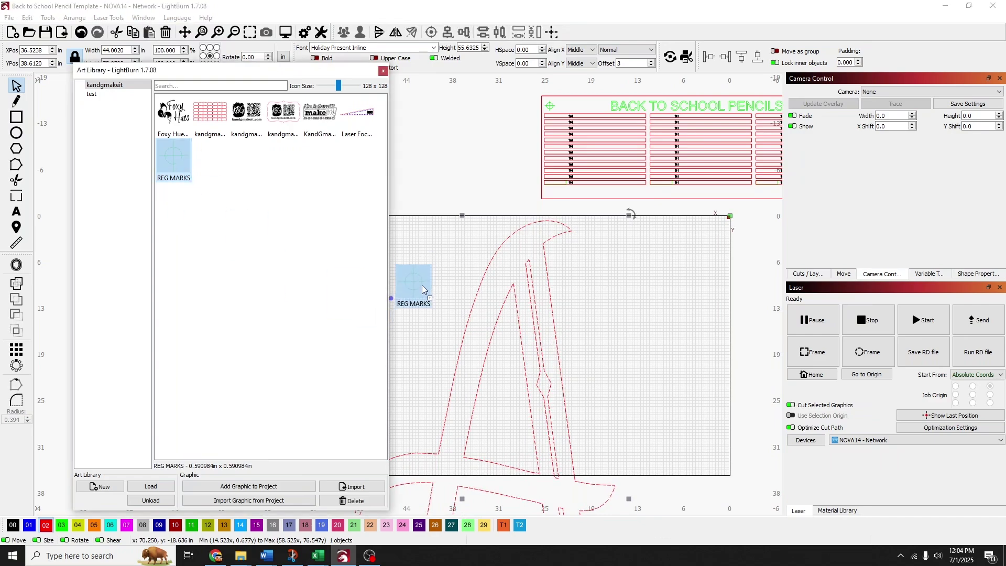
left_click_drag(420, 442, 419, 442)
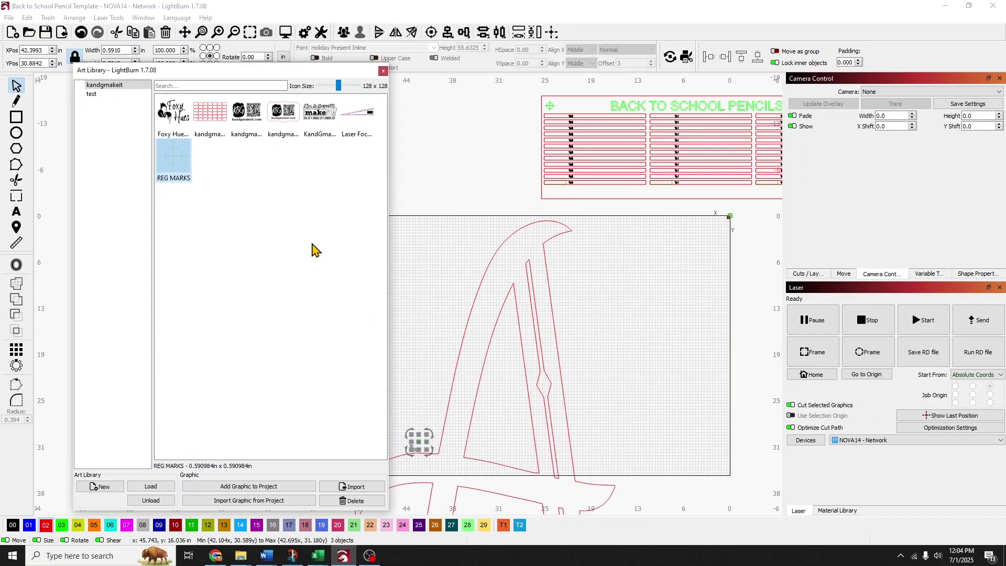
left_click_drag(546, 387, 595, 441)
left_click(655, 370)
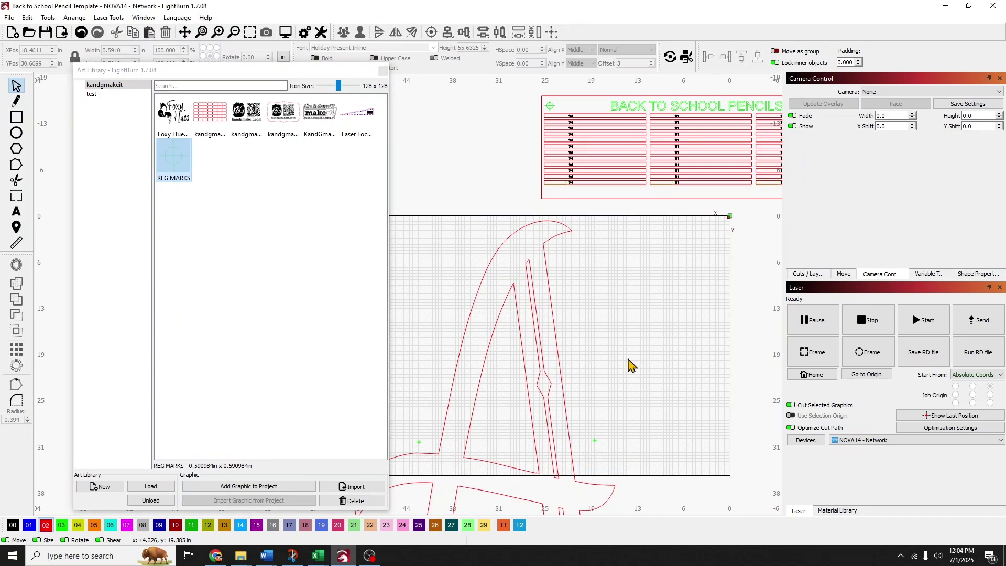
Close the Art Library and draw a rectangle about 37.43 × 31.17 in over the letter's upper part, ending at the registration marks.
left_click(382, 72)
mouse_move(432, 207)
left_mouse_down()
mouse_move(526, 339)
mouse_move(580, 381)
mouse_move(451, 260)
left_mouse_up()
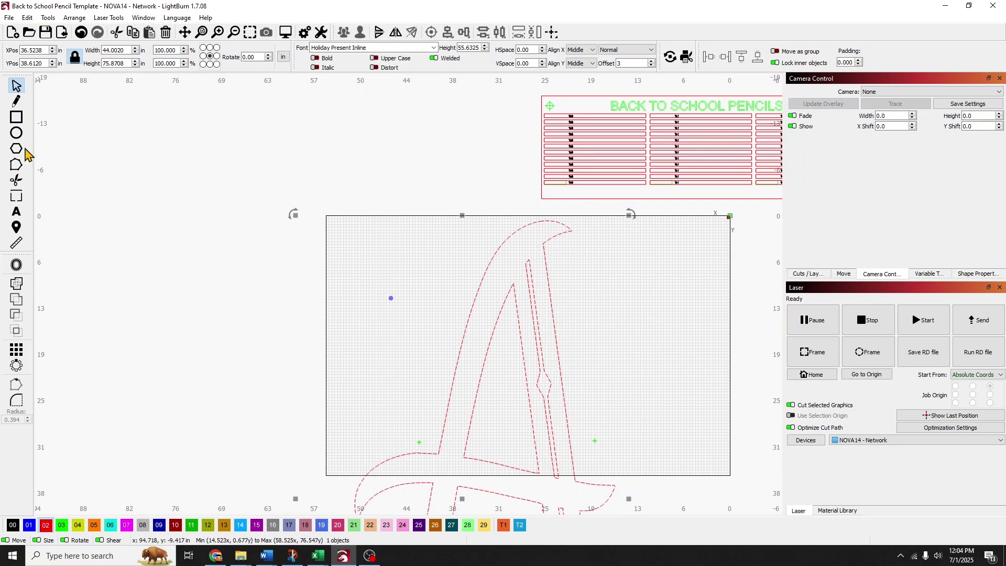
left_click(17, 116)
left_click_drag(366, 214, 639, 443)
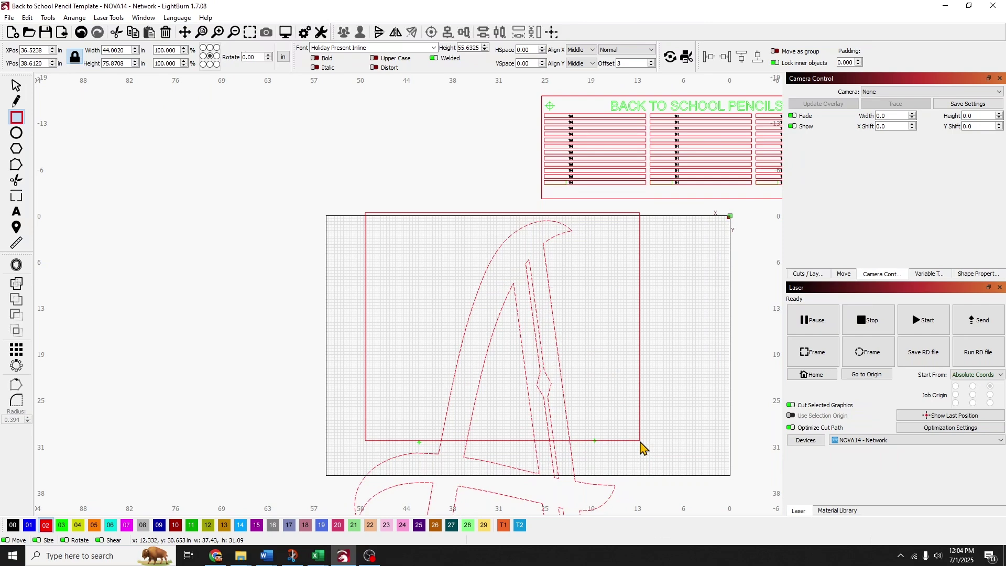
left_click_drag(640, 443, 640, 443)
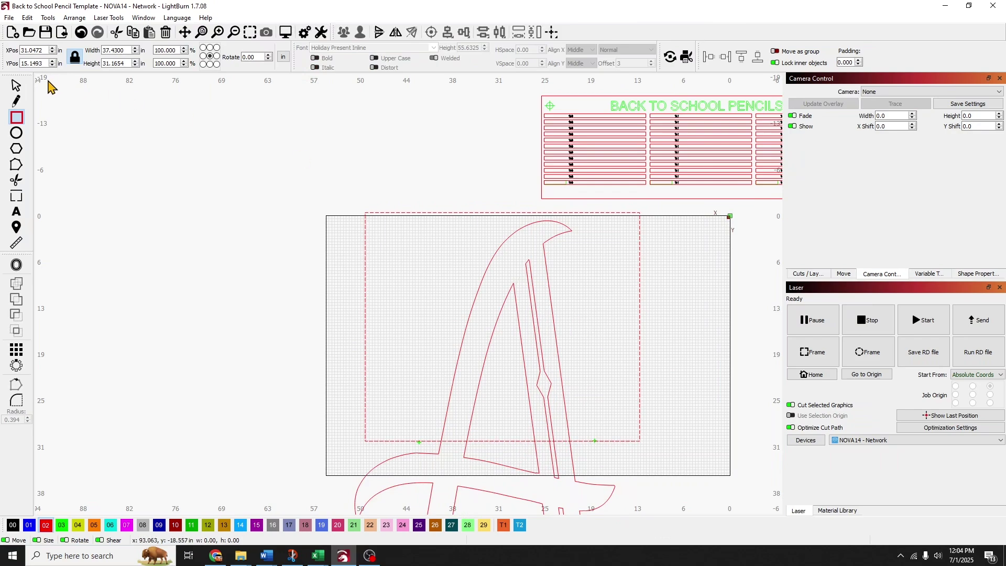
key("Escape")
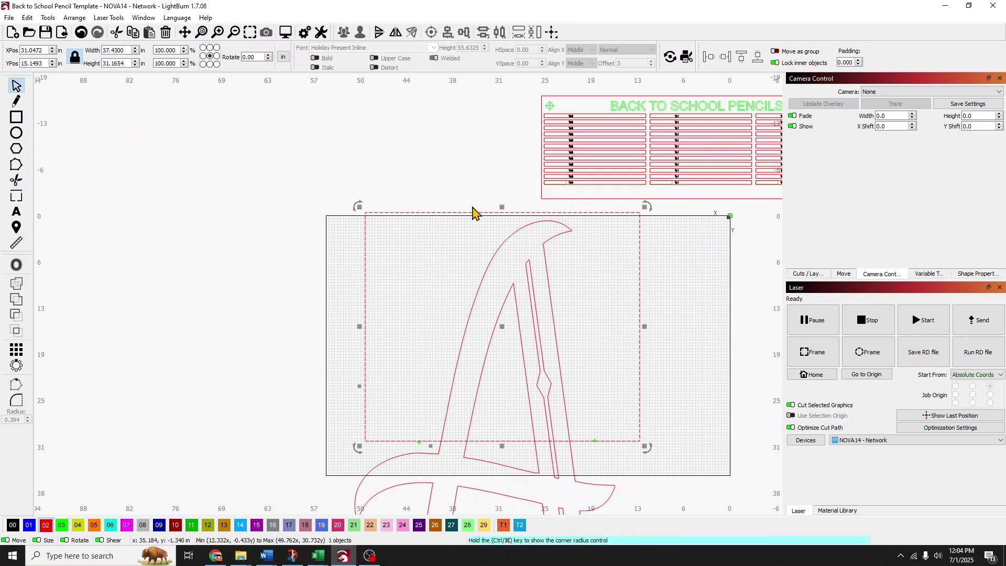
key("Escape")
Split the letter along the rectangle with Cut Shapes, leaving no cutting rectangle behind.
left_click(500, 285)
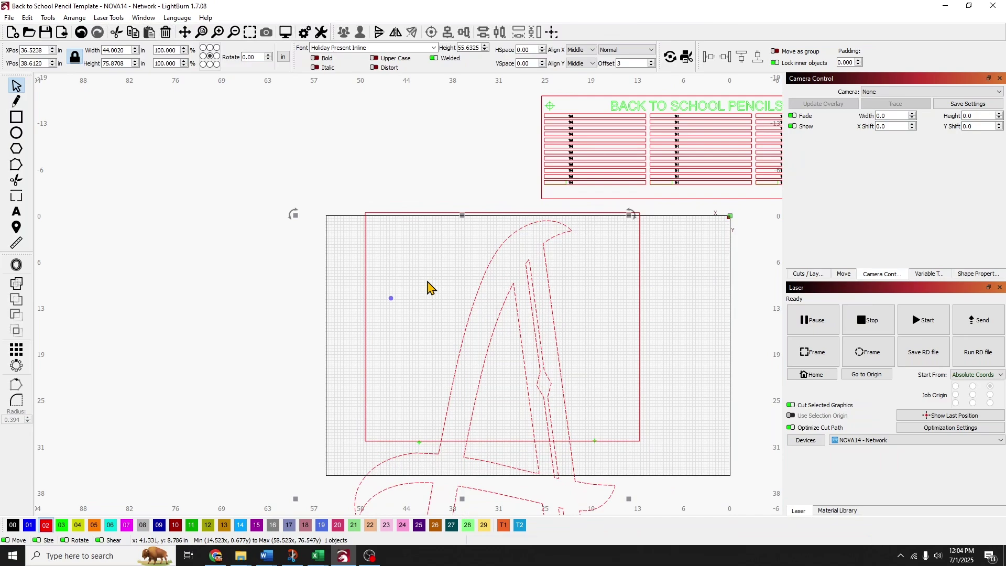
left_click_drag(390, 254, 344, 215)
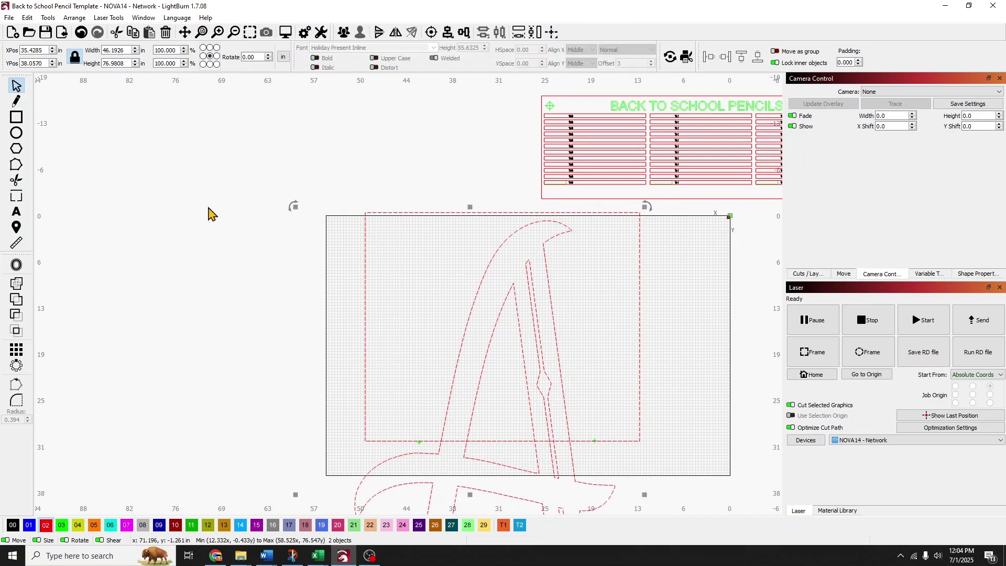
left_click(47, 18)
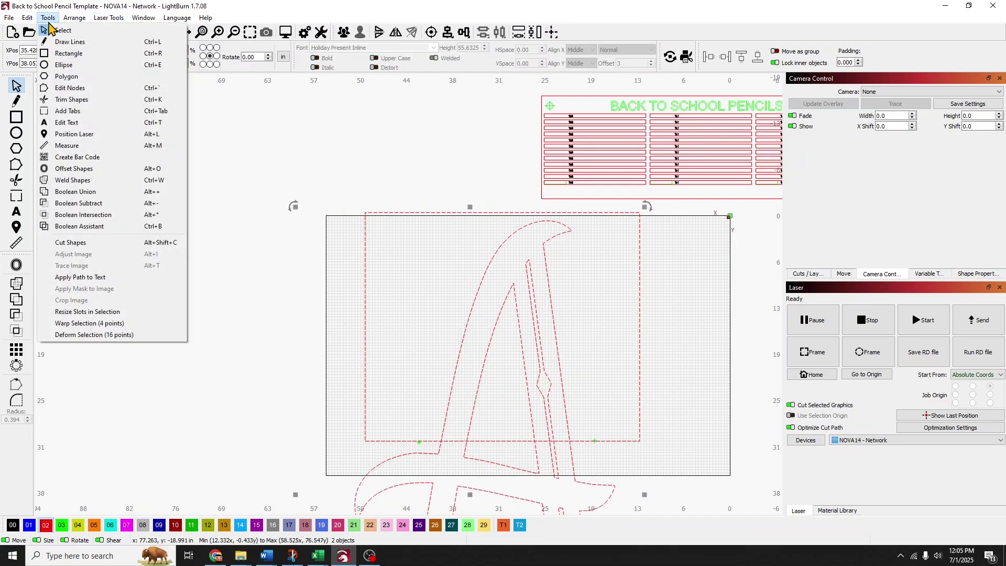
left_click(99, 242)
left_click(293, 275)
Move the cut upper section away from the rest of the letter and return it to its original position.
left_click_drag(588, 361, 444, 325)
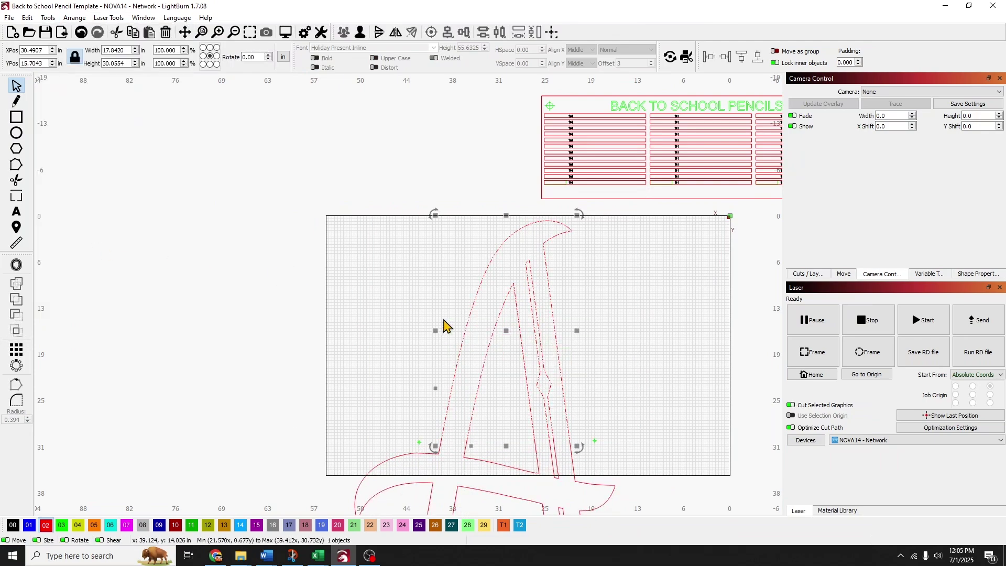
left_click_drag(507, 330, 500, 300)
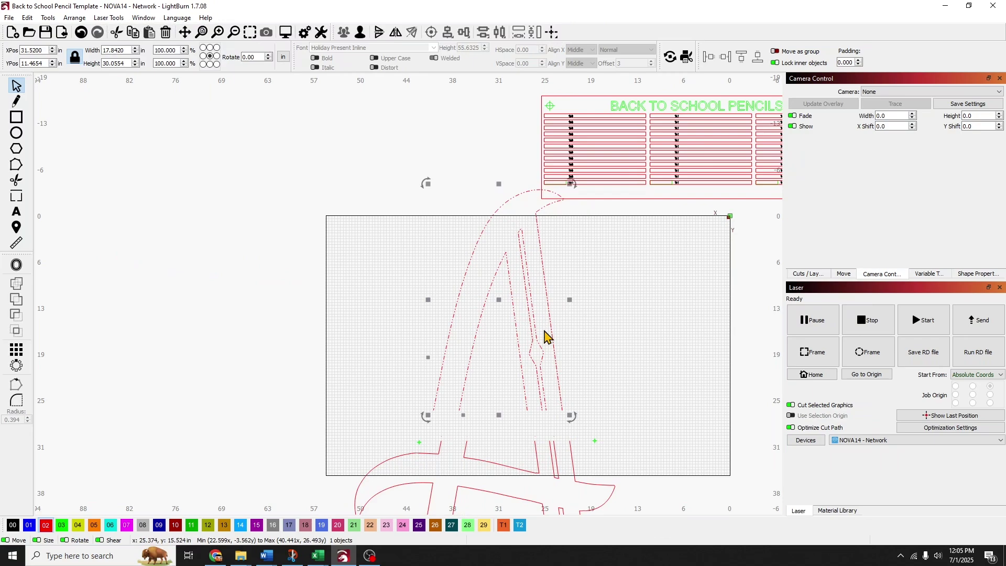
left_click_drag(570, 344, 577, 354)
Select both registration marks together with the letter's upper section as the first cutting pass, then clear the selection.
scroll(577, 355, "down", 2)
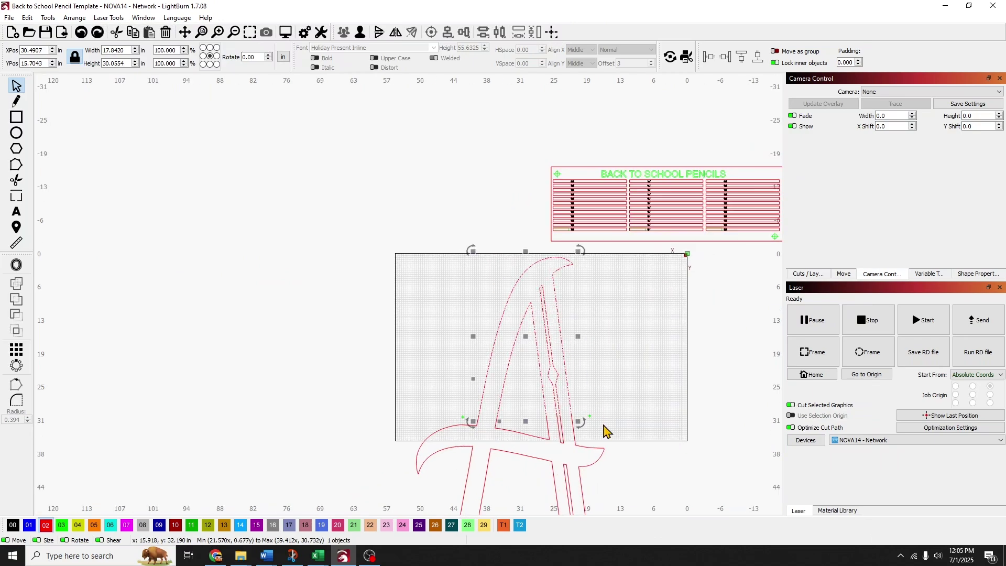
left_click_drag(587, 409, 585, 407)
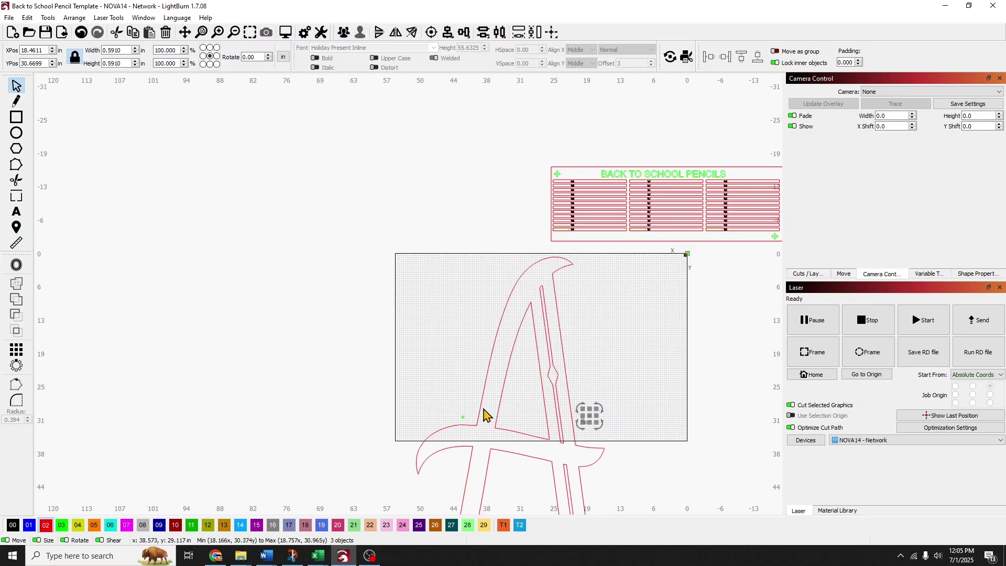
left_click_drag(452, 409, 453, 410)
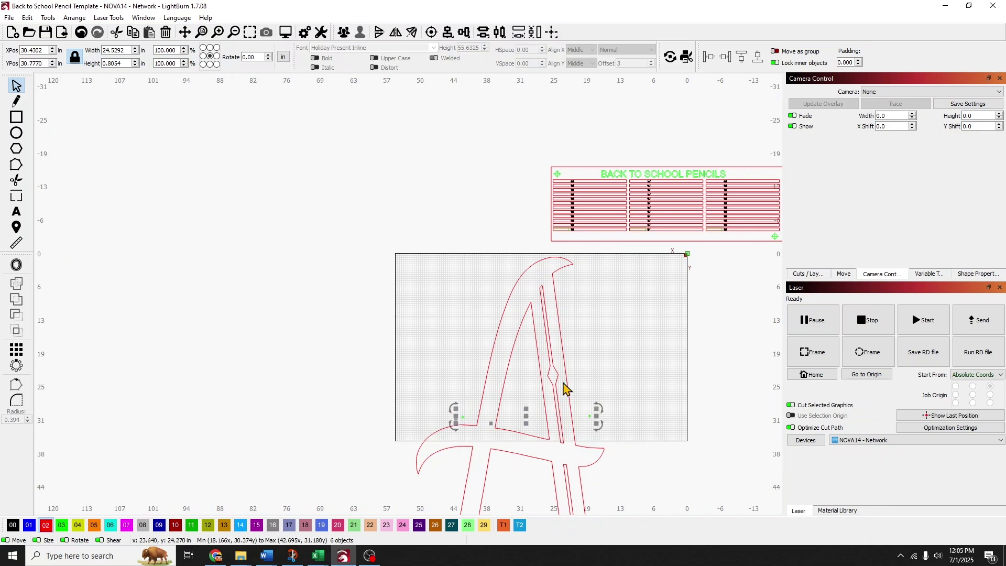
left_click_drag(545, 355, 545, 356)
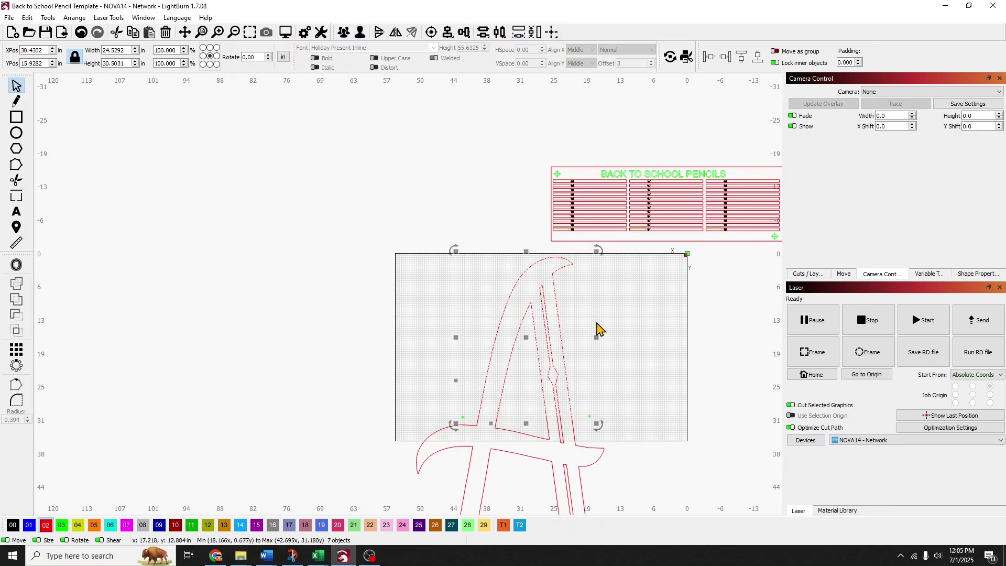
left_click(631, 343)
Move all the artwork straight up until both registration marks sit just inside the bed's upper edge.
scroll(630, 375, "down", 1)
scroll(631, 380, "down", 1)
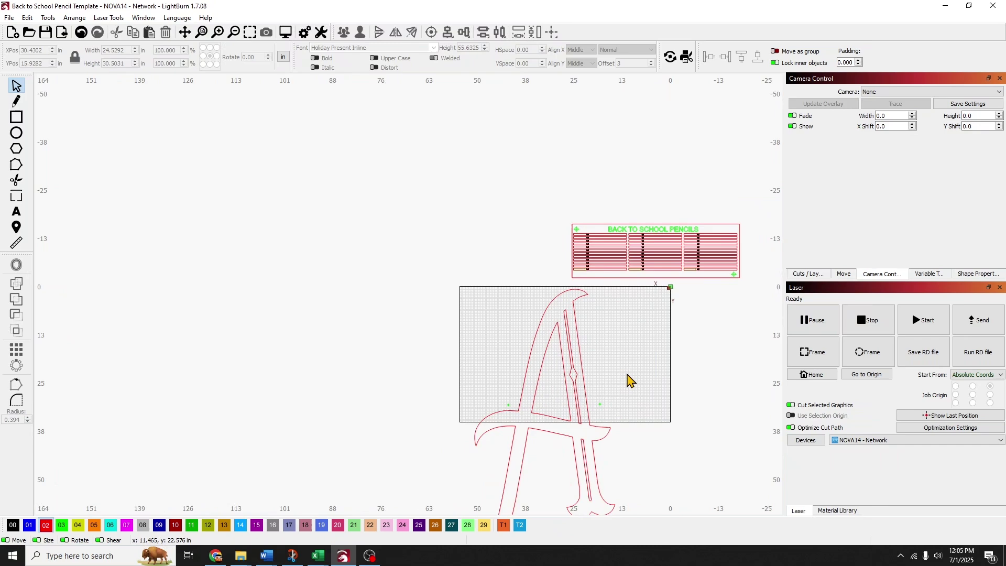
key("ctrl+a")
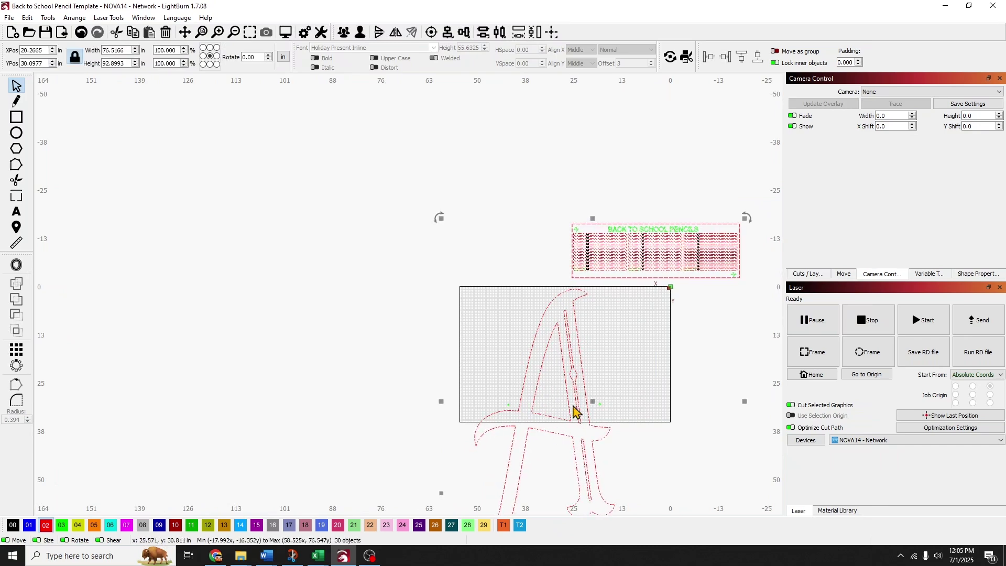
left_click_drag(597, 399, 595, 295)
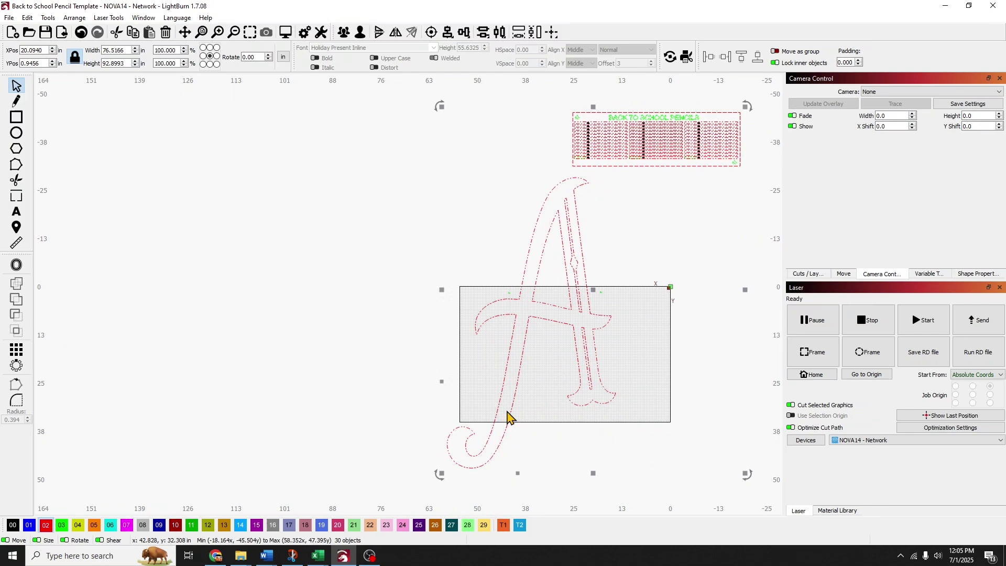
left_click(607, 327)
Select the letter's lower section together with both registration marks as the second cutting pass.
scroll(602, 311, "up", 3)
left_click_drag(623, 411, 399, 320)
left_click(414, 287, "shift")
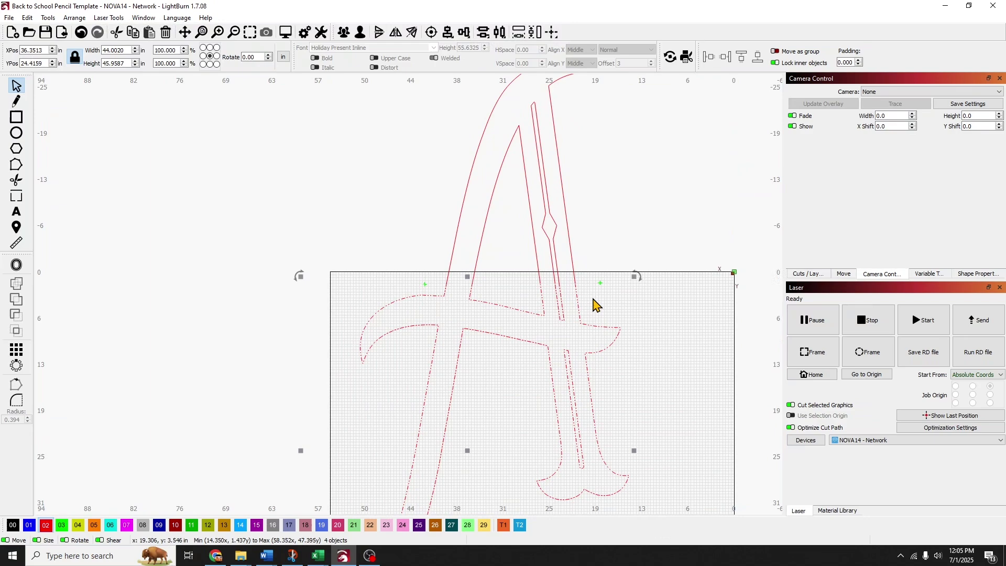
scroll(471, 359, "down", 2)
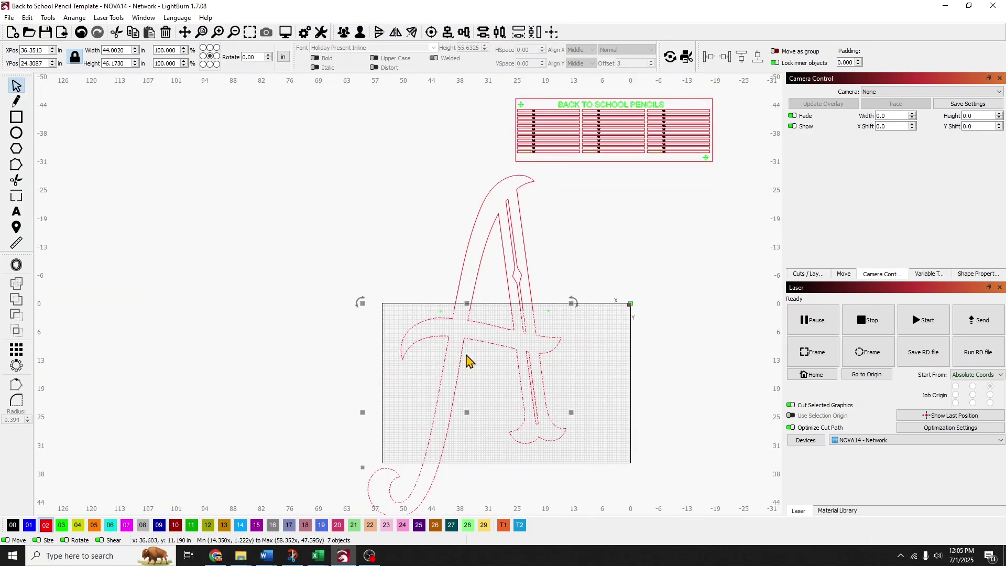
Delete the whole letter, including its cut sections and the two registration marks.
scroll(466, 354, "down", 2)
left_click_drag(480, 376, 371, 290)
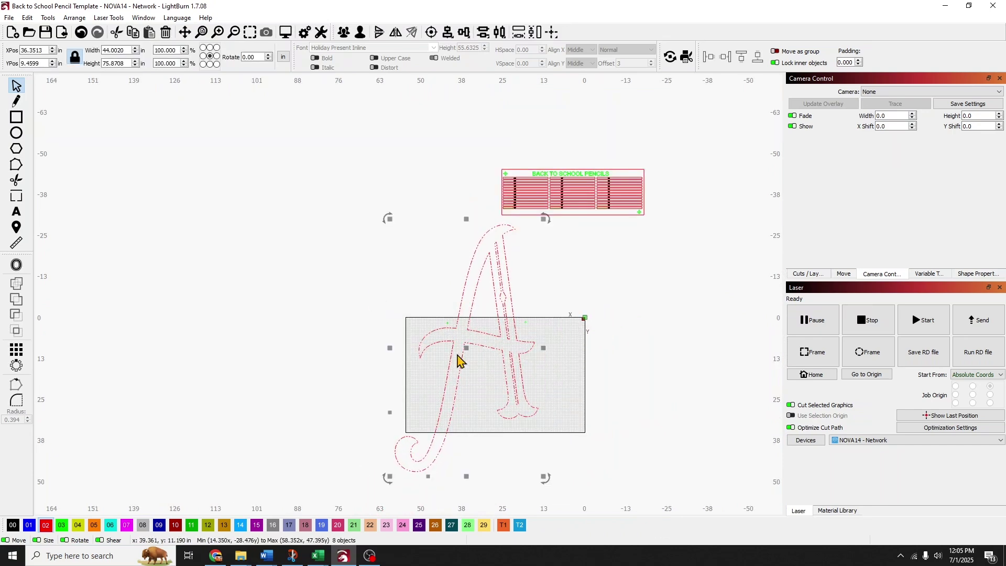
key("Delete")
Select the whole pencil template and move it down to just above the bed's upper edge.
scroll(460, 360, "down", 1)
left_click_drag(626, 247, 471, 196)
left_click_drag(549, 233, 496, 301)
scroll(472, 341, "up", 4)
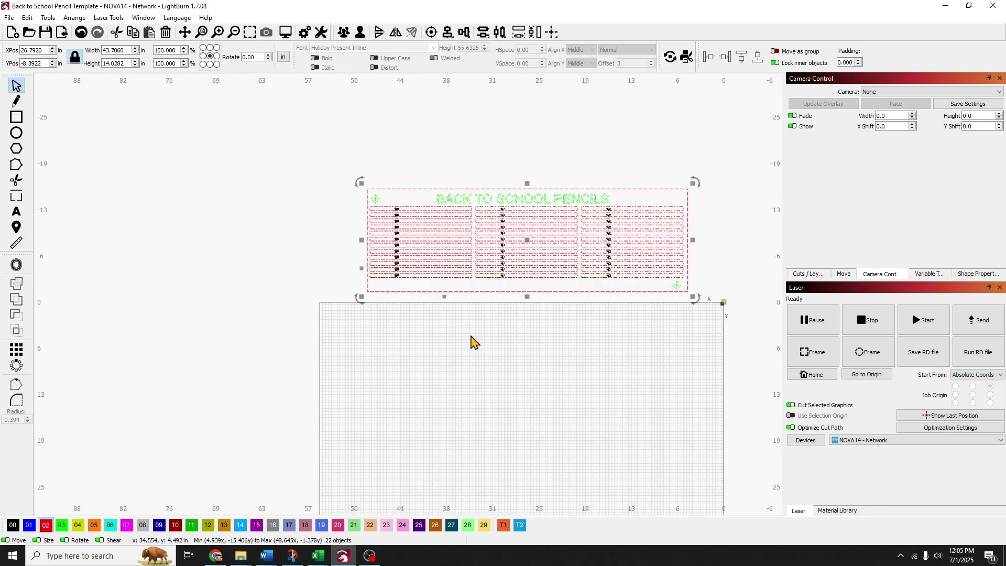
Draw a rectangle about 54.73 × 34.87 in nearly filling the bed and align it to the bed's lower-left corner.
left_click(201, 32)
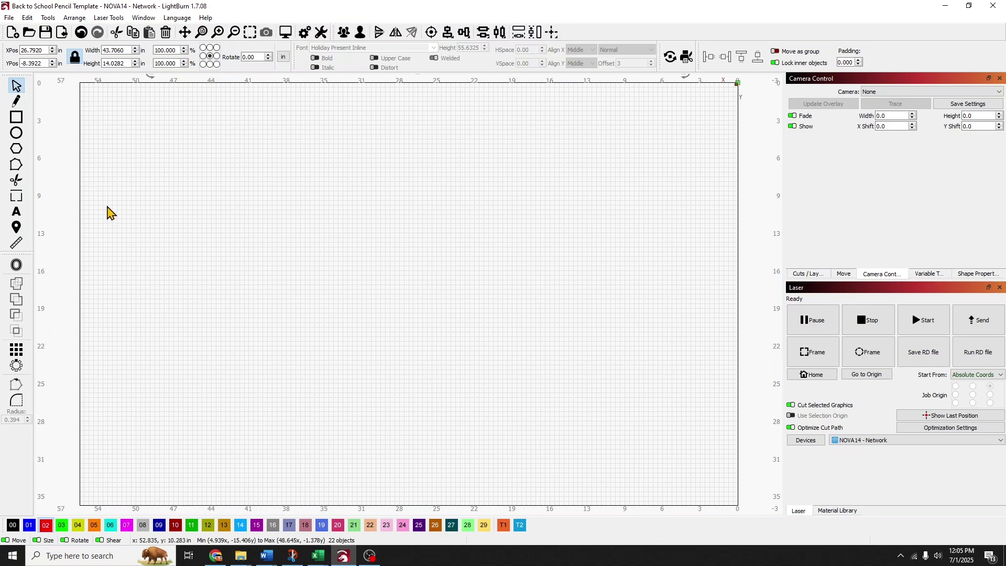
left_click(16, 117)
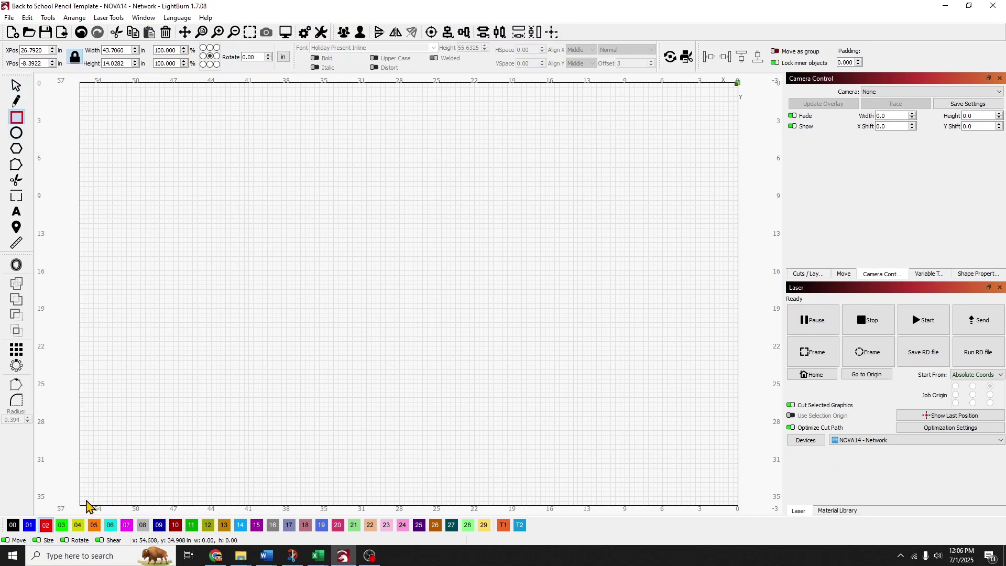
left_click_drag(83, 501, 735, 88)
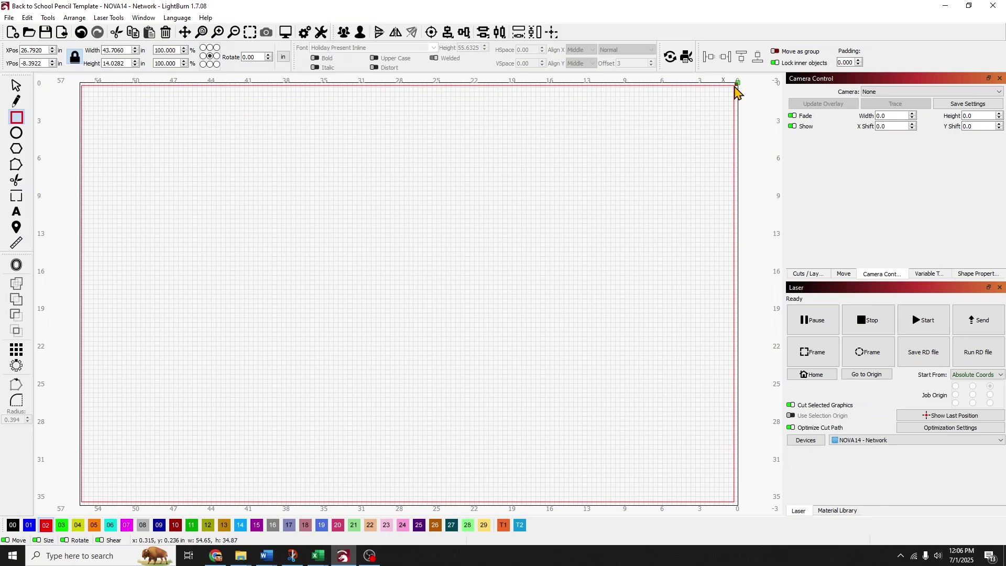
left_click_drag(738, 91, 737, 91)
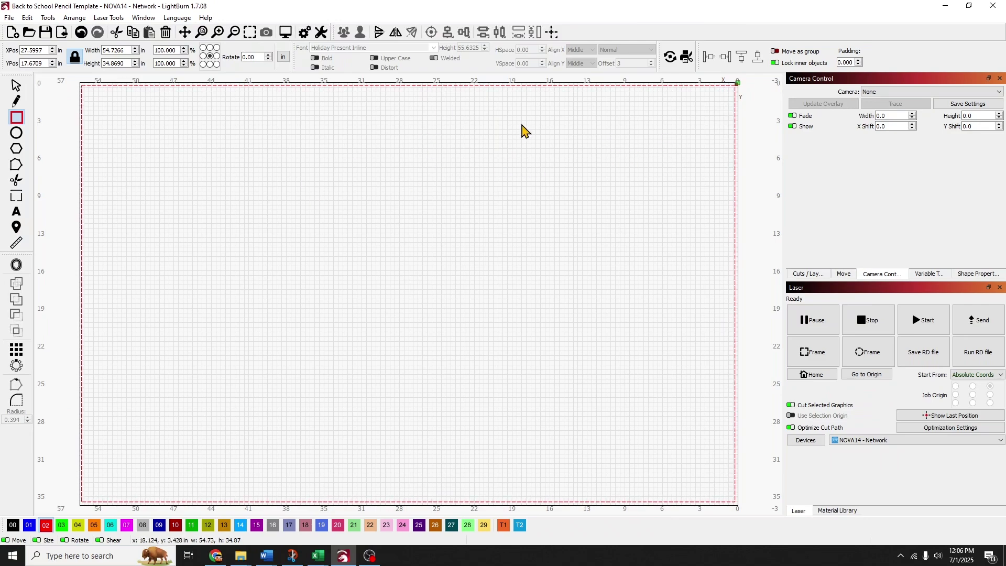
left_click(554, 32)
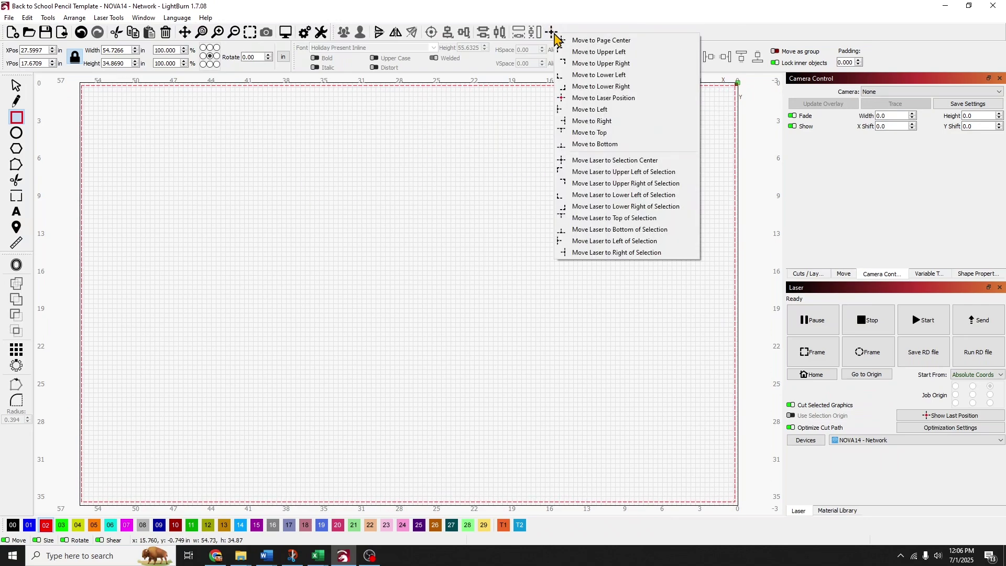
left_click(598, 77)
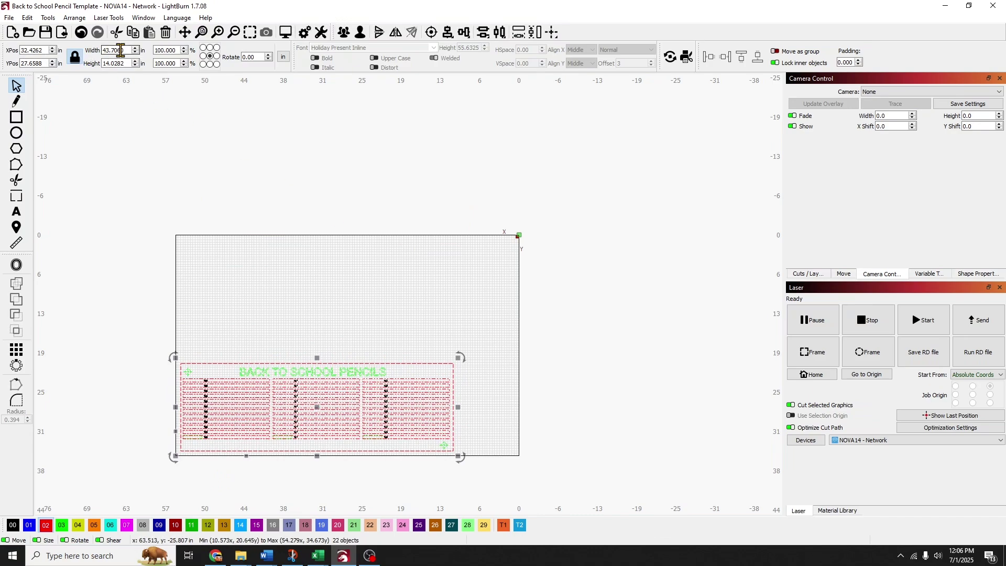
Move the pencil template snugly into the bed's lower-left corner.
scroll(186, 366, "up", 3)
scroll(238, 406, "down", 2)
left_click_drag(268, 436, 279, 366)
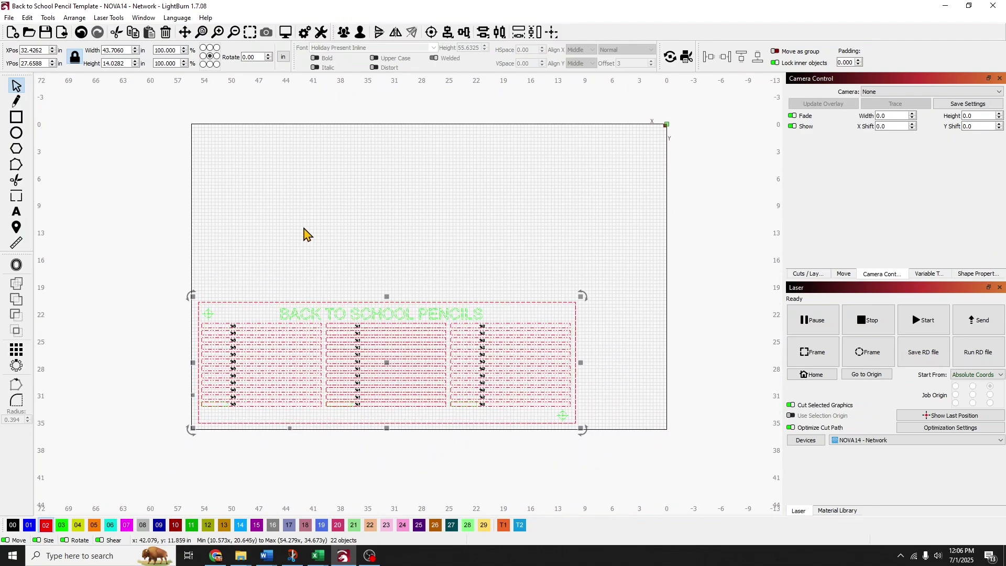
scroll(369, 302, "up", 1)
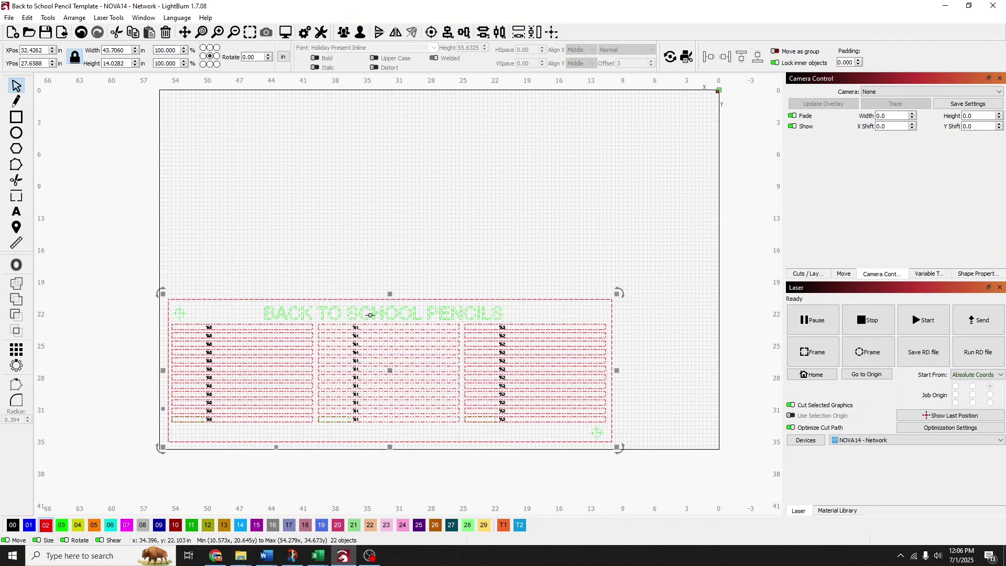
left_click_drag(386, 383, 384, 377)
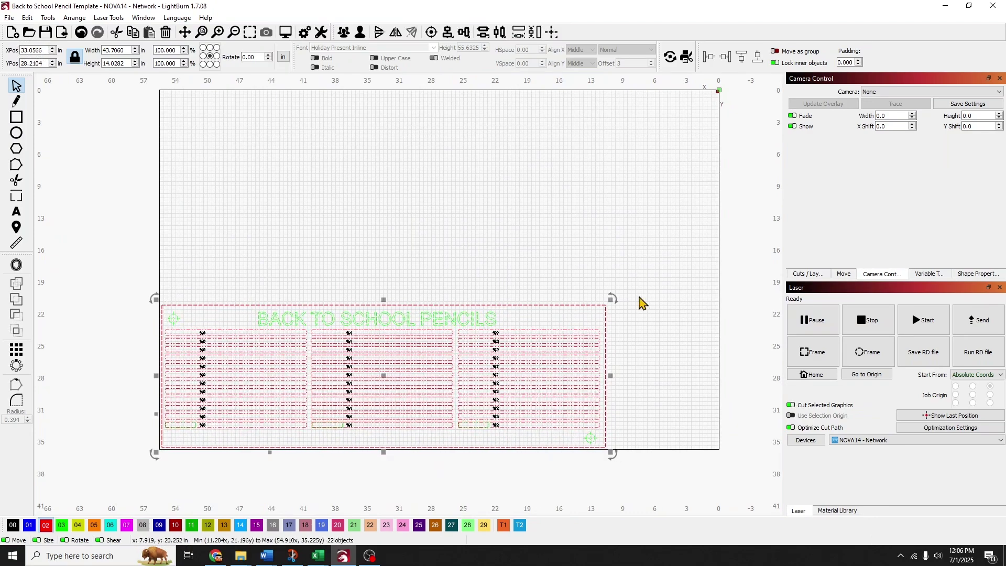
Move the pencil template up and right, away from the corner, to about X 29.20, Y 21.51 in.
scroll(642, 302, "down", 2)
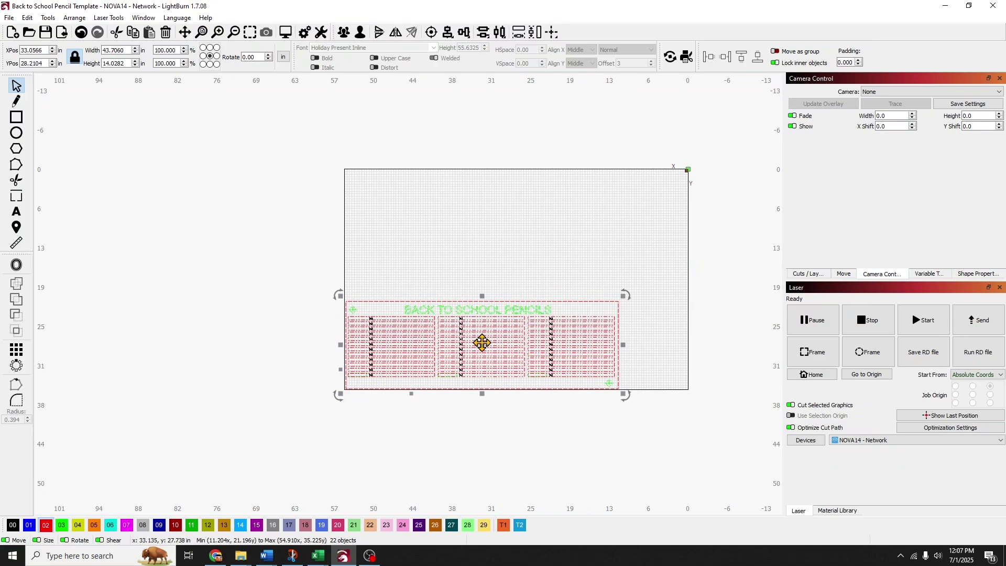
left_click_drag(481, 343, 506, 300)
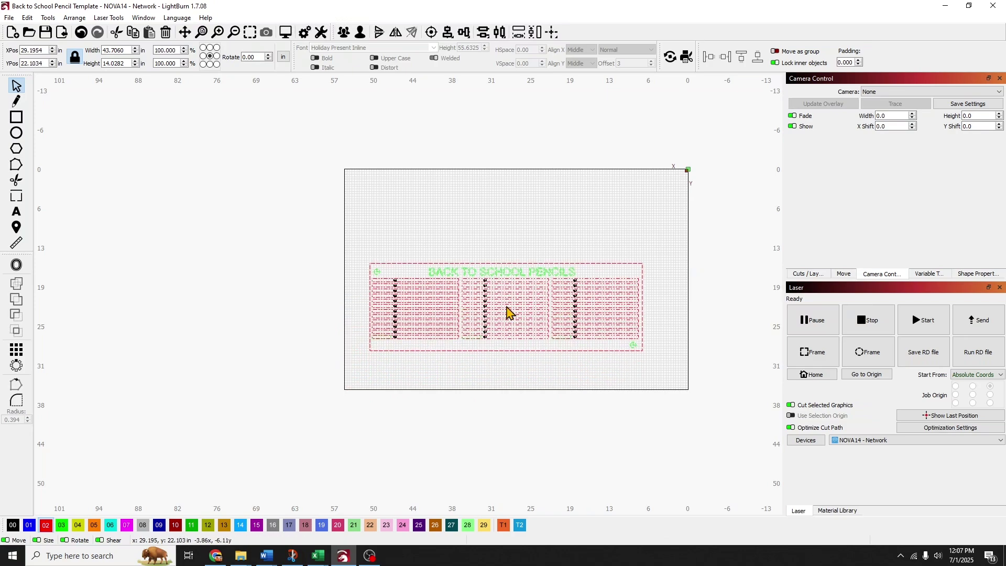
left_click(506, 369)
scroll(503, 339, "up", 4)
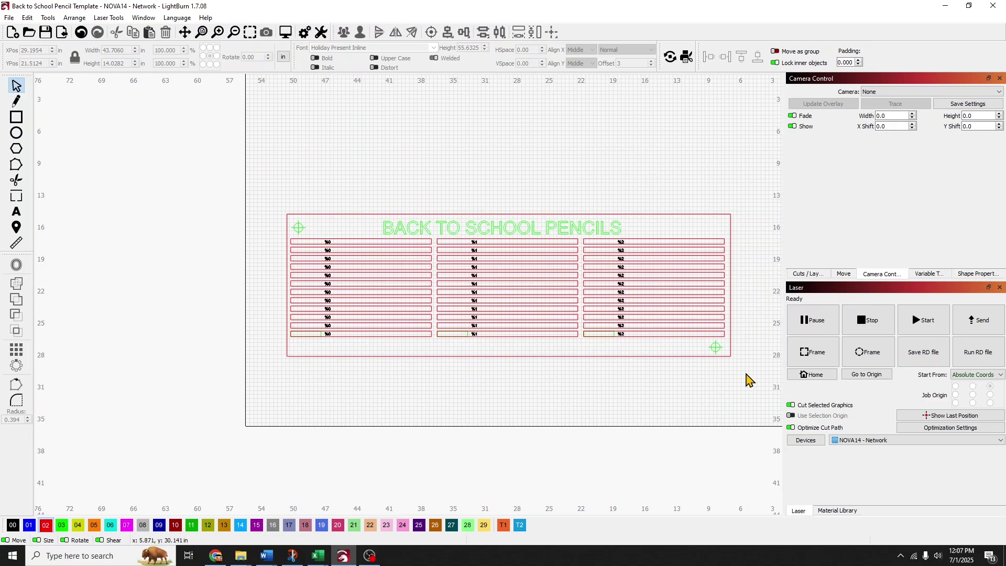
Select the whole pencil template and examine its layers' modes, speeds and powers.
left_click_drag(292, 195, 290, 194)
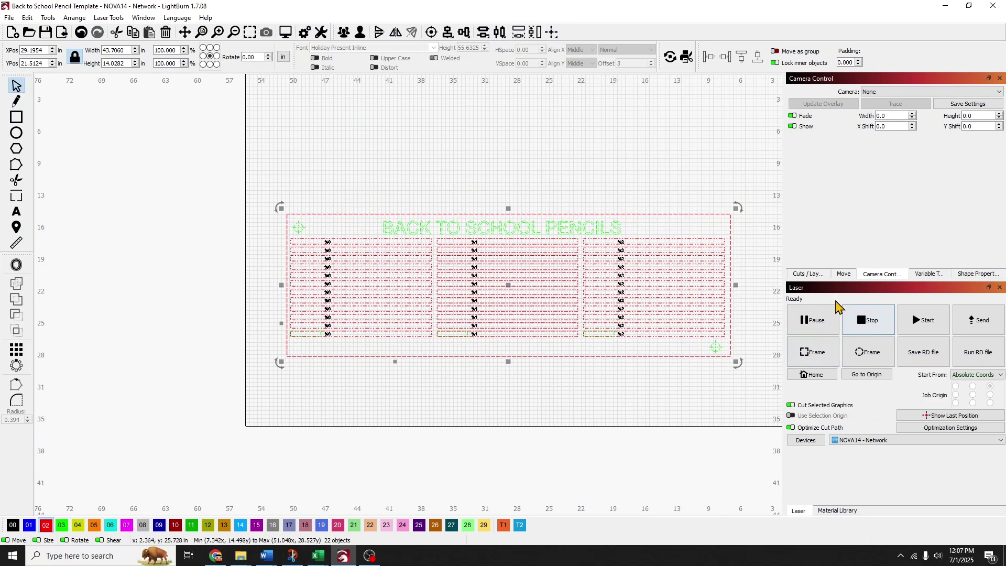
left_click(809, 273)
scroll(691, 348, "up", 3)
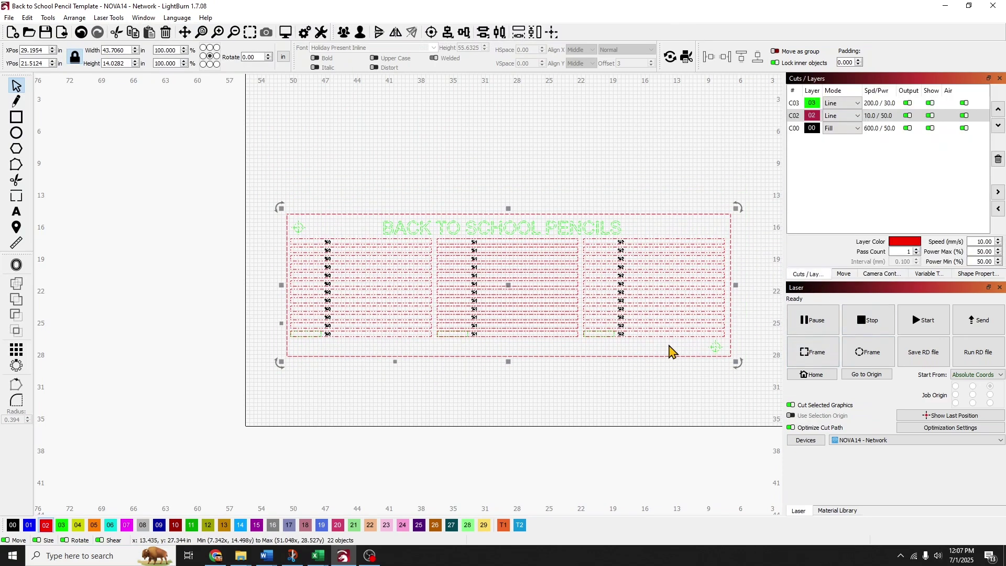
left_click_drag(591, 340, 524, 363)
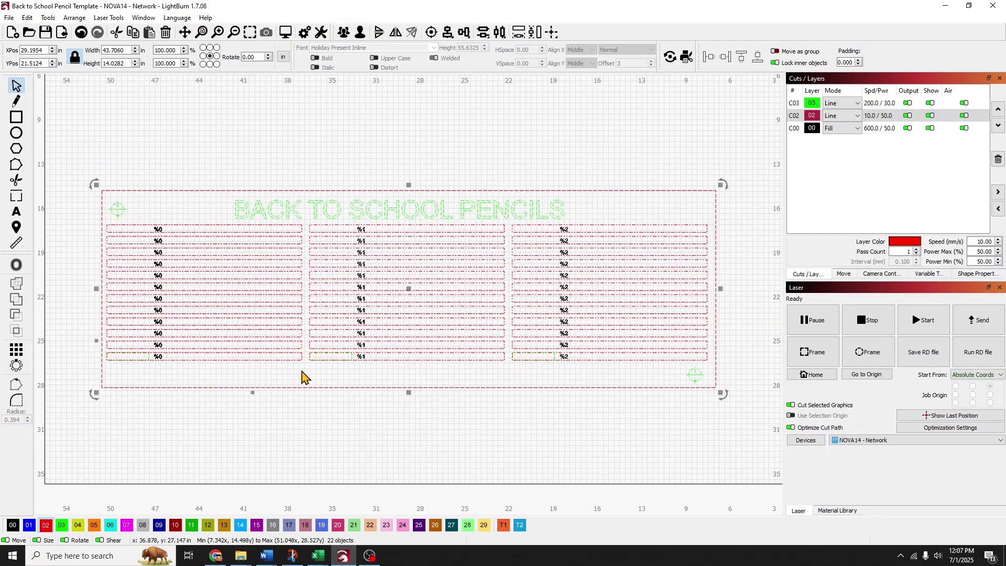
Select only the grouped pencil slots to inspect them, and reselect the whole pencil template including its outer frame.
left_click(362, 399)
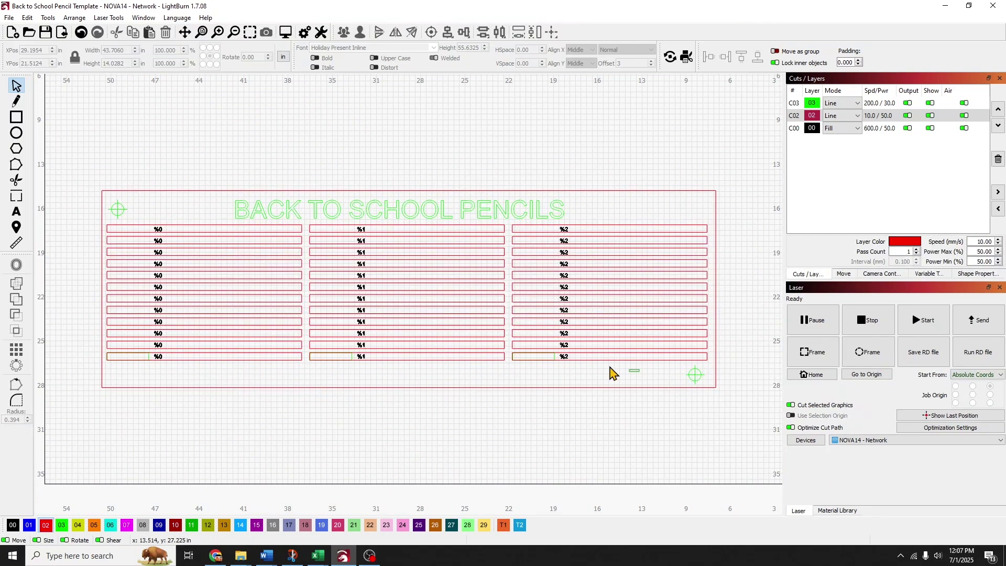
left_click_drag(155, 280, 152, 283)
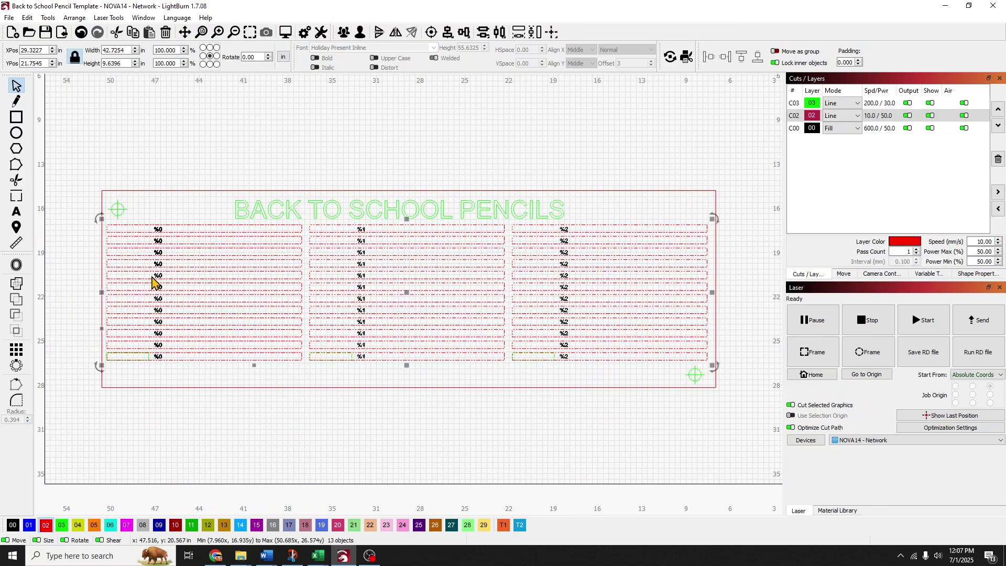
left_click(475, 384)
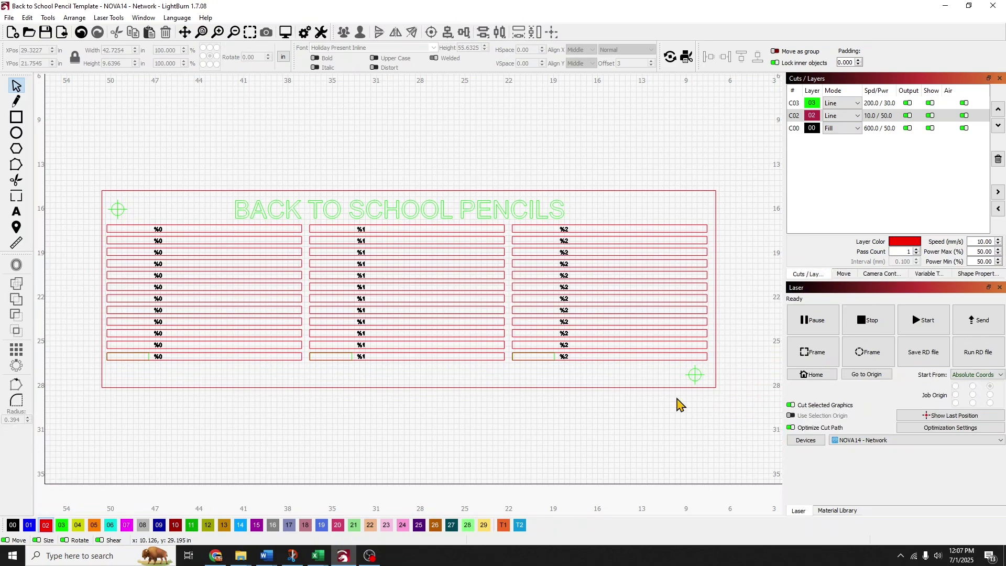
left_click_drag(707, 407, 74, 161)
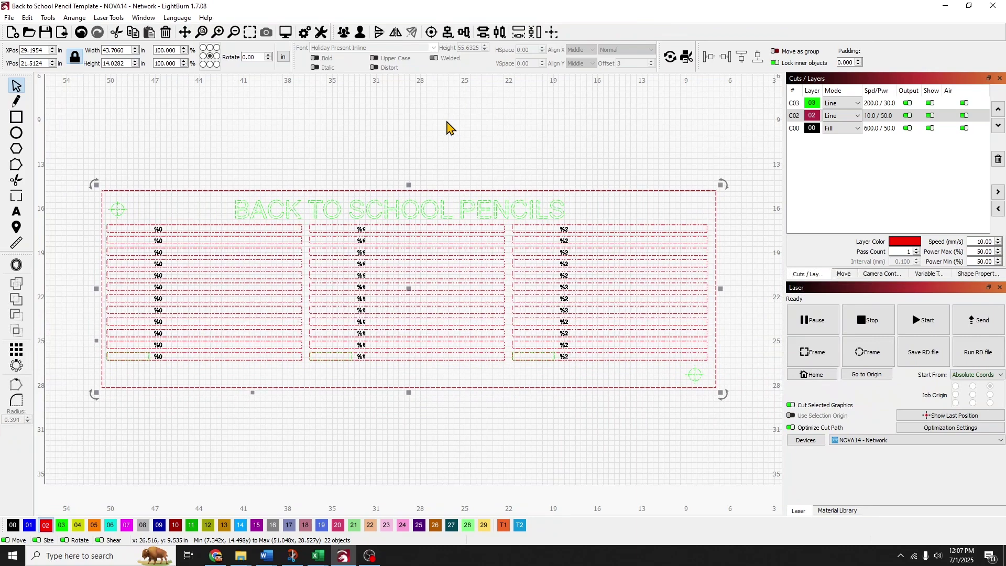
Preview the pencil template's job, rewind it to about 54:38 and slow the playback speed to / 5.
left_click(285, 33)
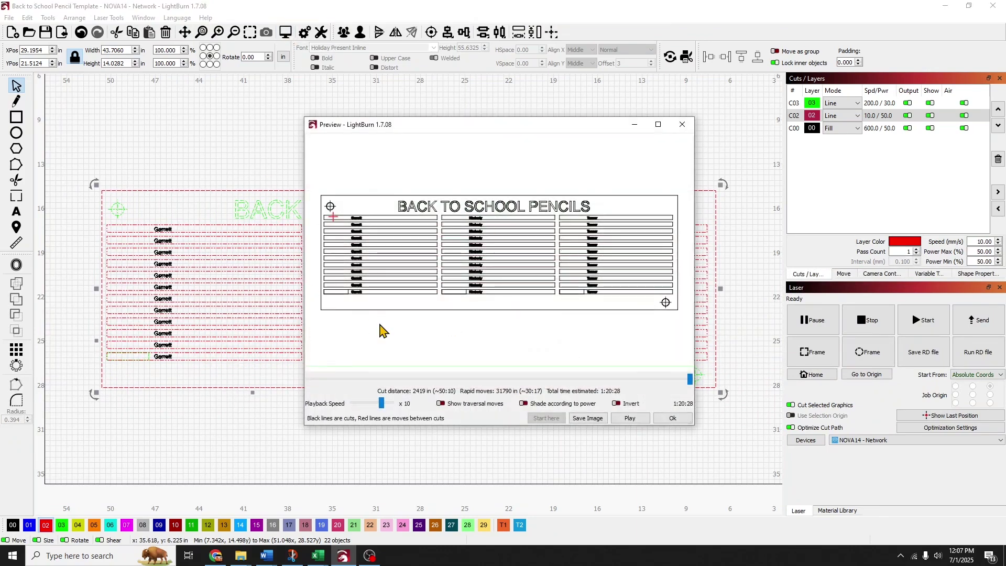
mouse_move(689, 376)
left_mouse_down()
mouse_move(445, 374)
mouse_move(564, 378)
left_mouse_up()
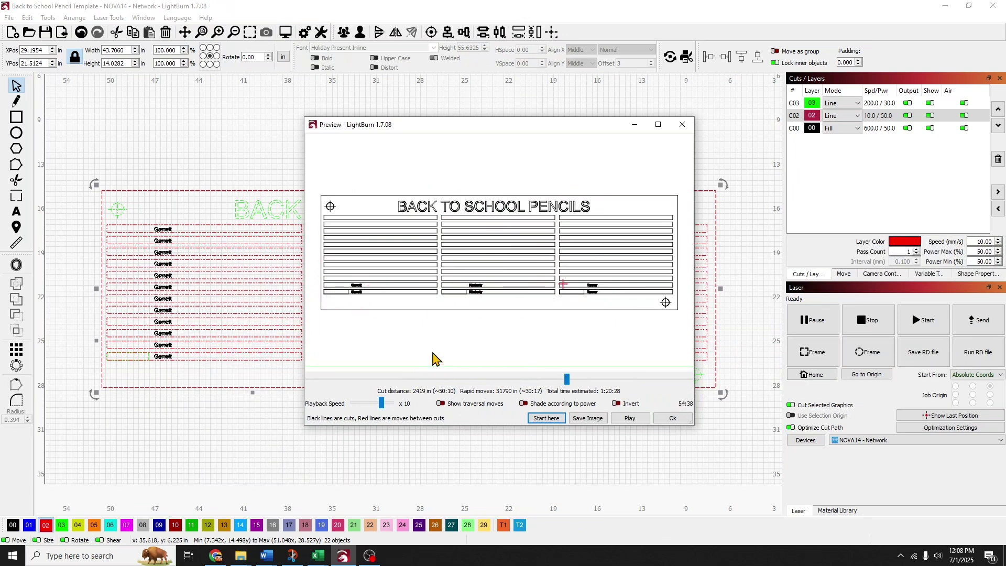
scroll(485, 288, "up", 3)
scroll(498, 291, "up", 2)
left_click_drag(382, 404, 360, 418)
scroll(554, 344, "down", 5)
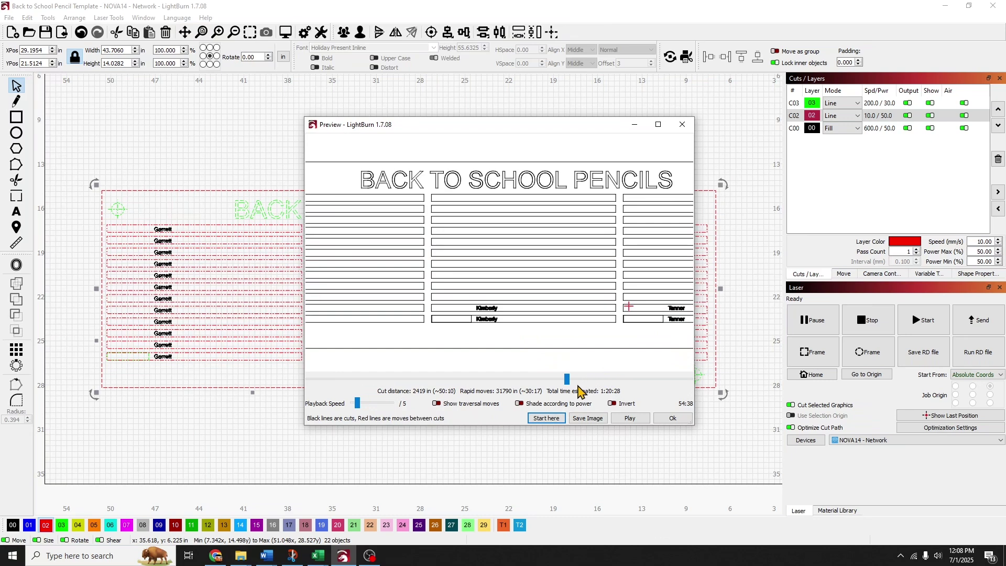
Examine the options for starting, sending or saving the job from the chosen preview point, and close the preview.
left_click(551, 419)
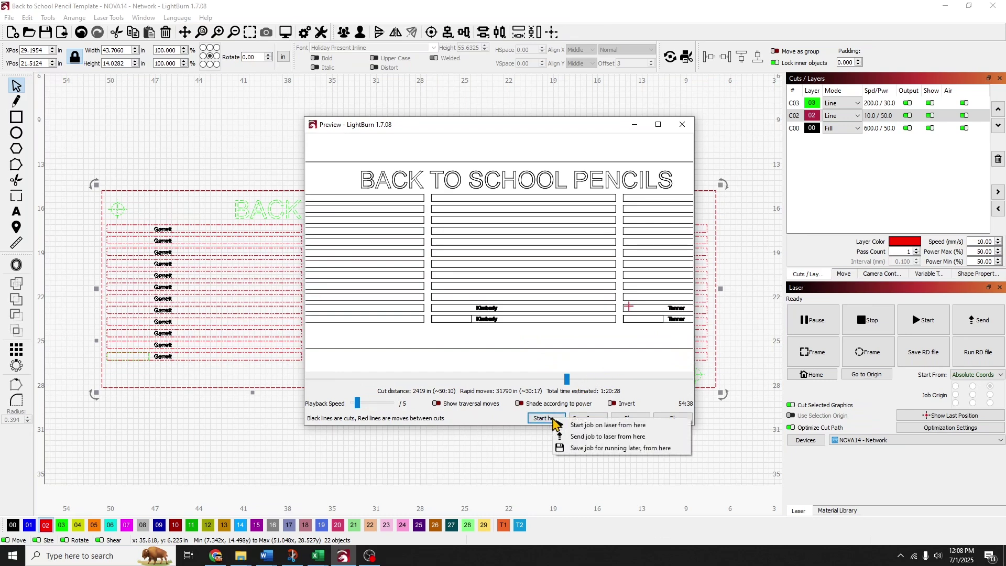
left_click(659, 407)
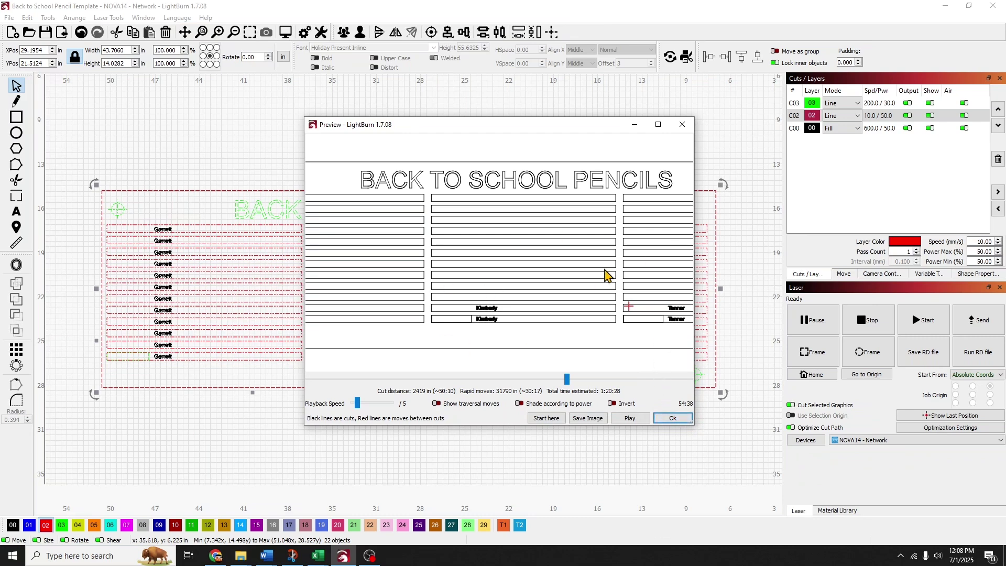
scroll(593, 306, "down", 3)
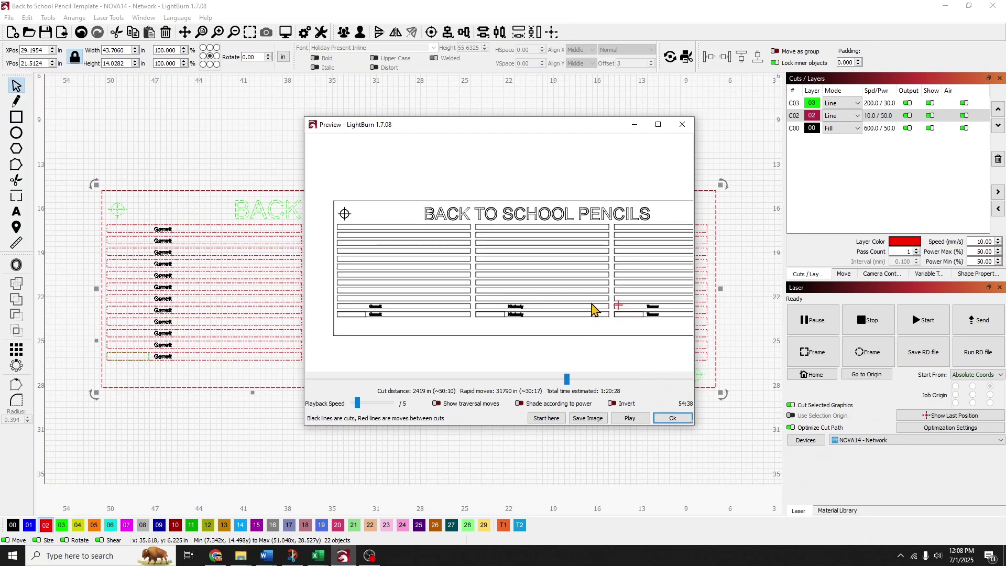
left_click(661, 418)
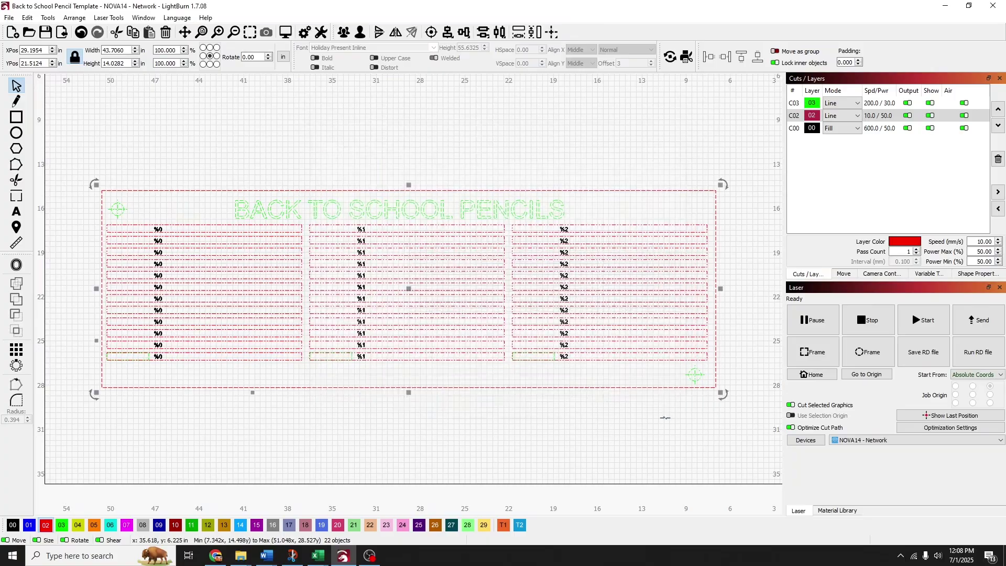